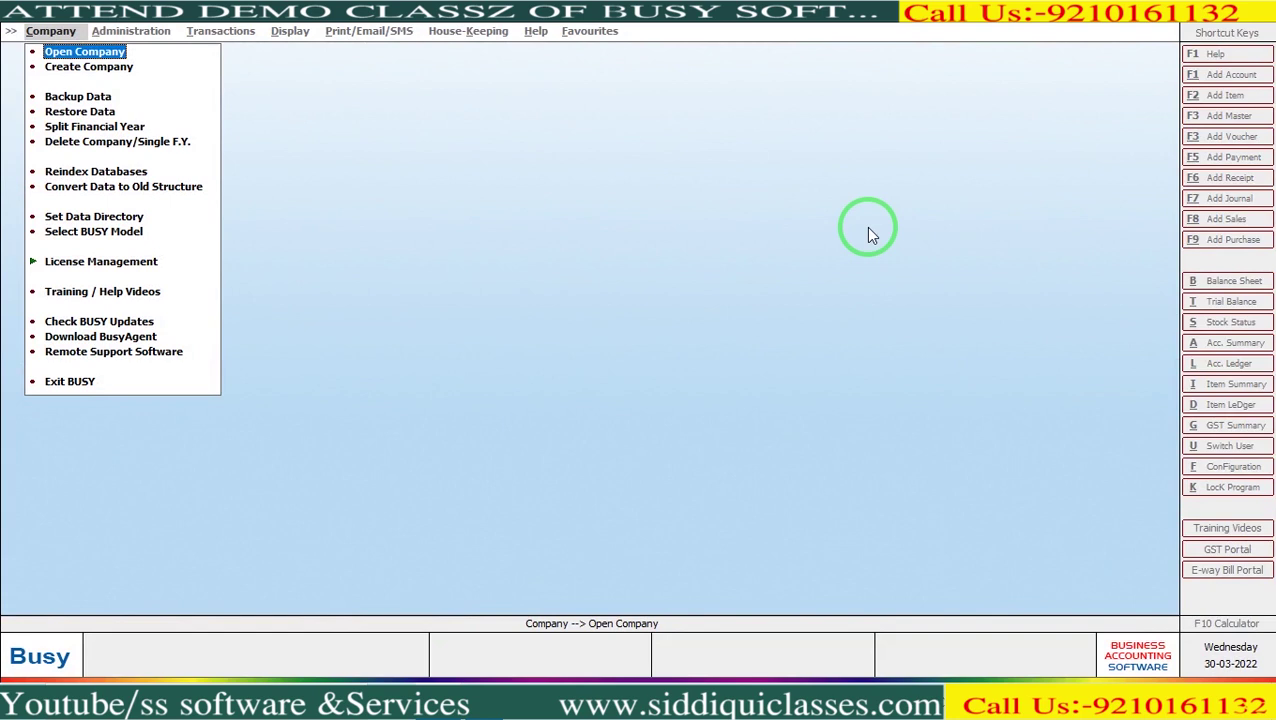
# Open the company list and highlight S.S.SOFTWARE AND SERVICES (COMP0035, 2018-2022).
pyautogui.press('Return')
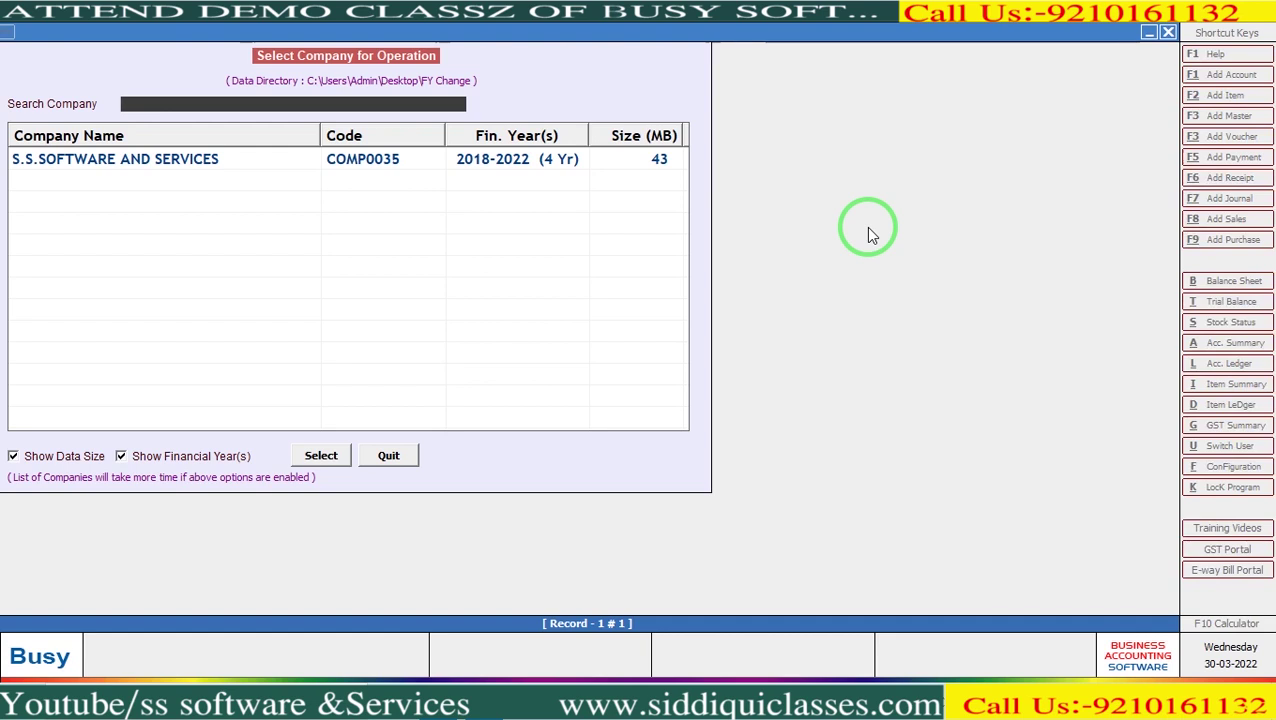
pyautogui.press('Down')
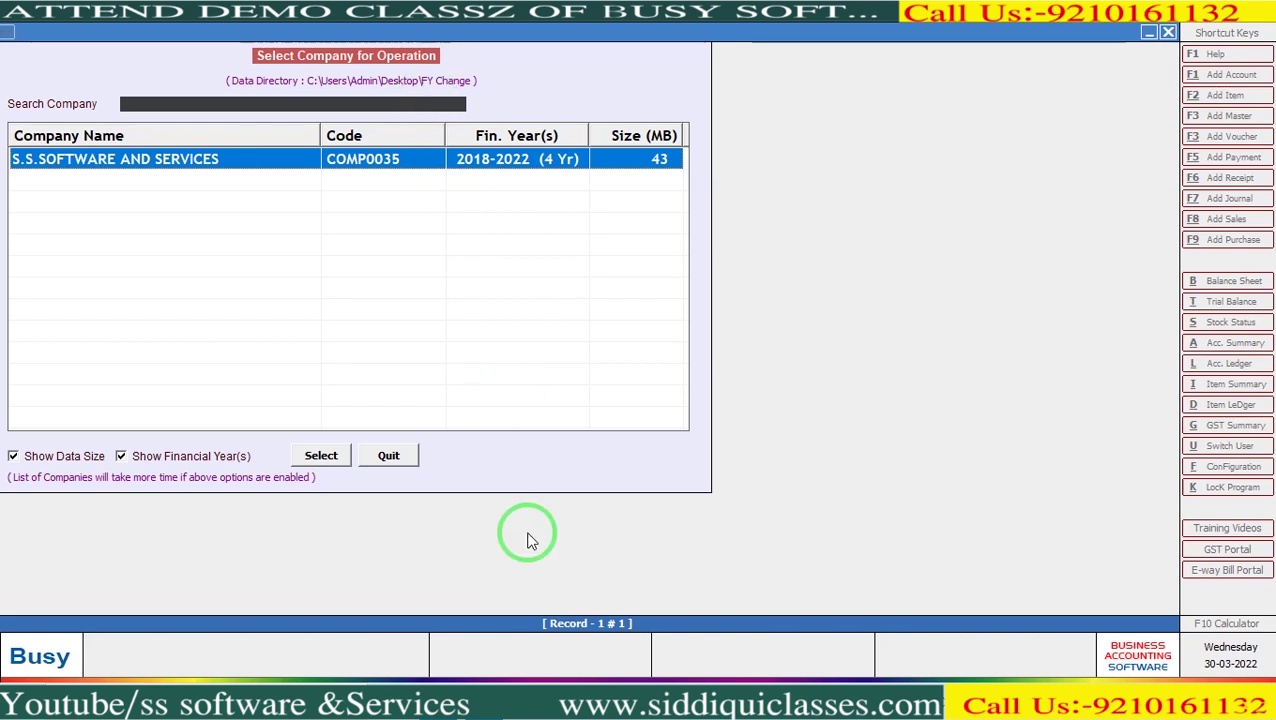
# Create a bkp folder in FY Change and paste the copied COMP0035 folder into it.
pyautogui.click(482, 690)
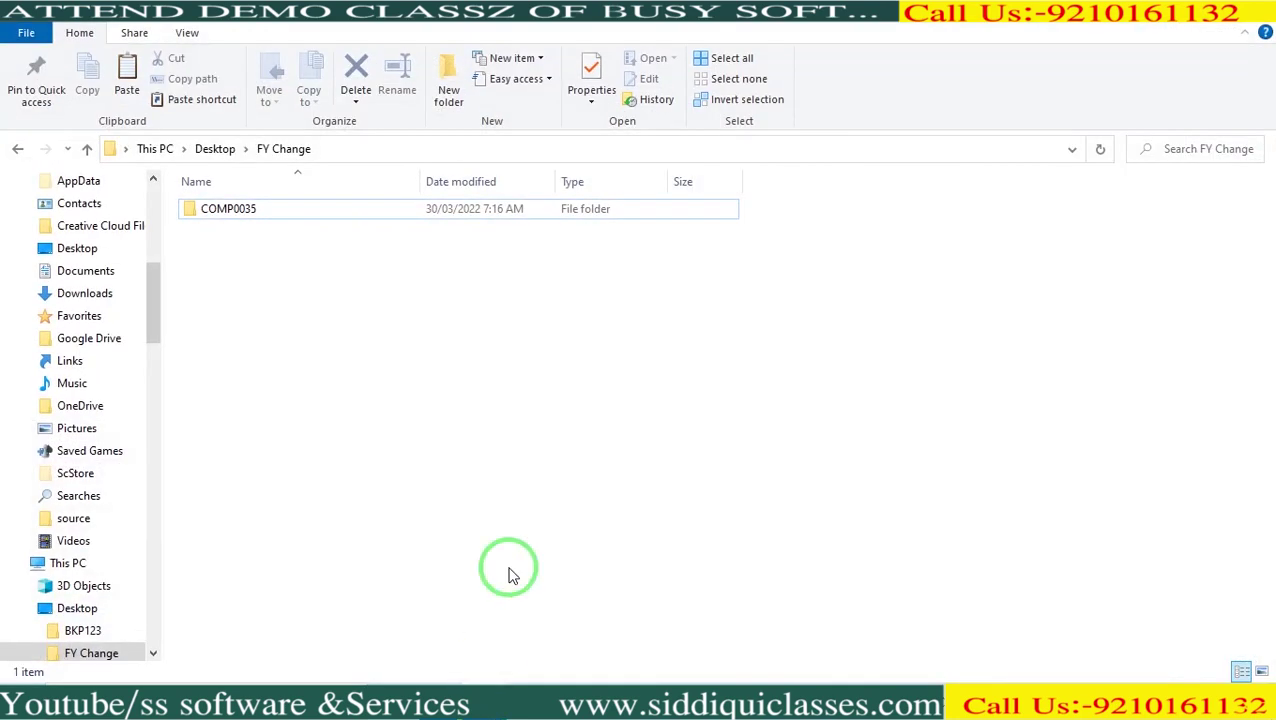
pyautogui.hotkey('alt', 'd')
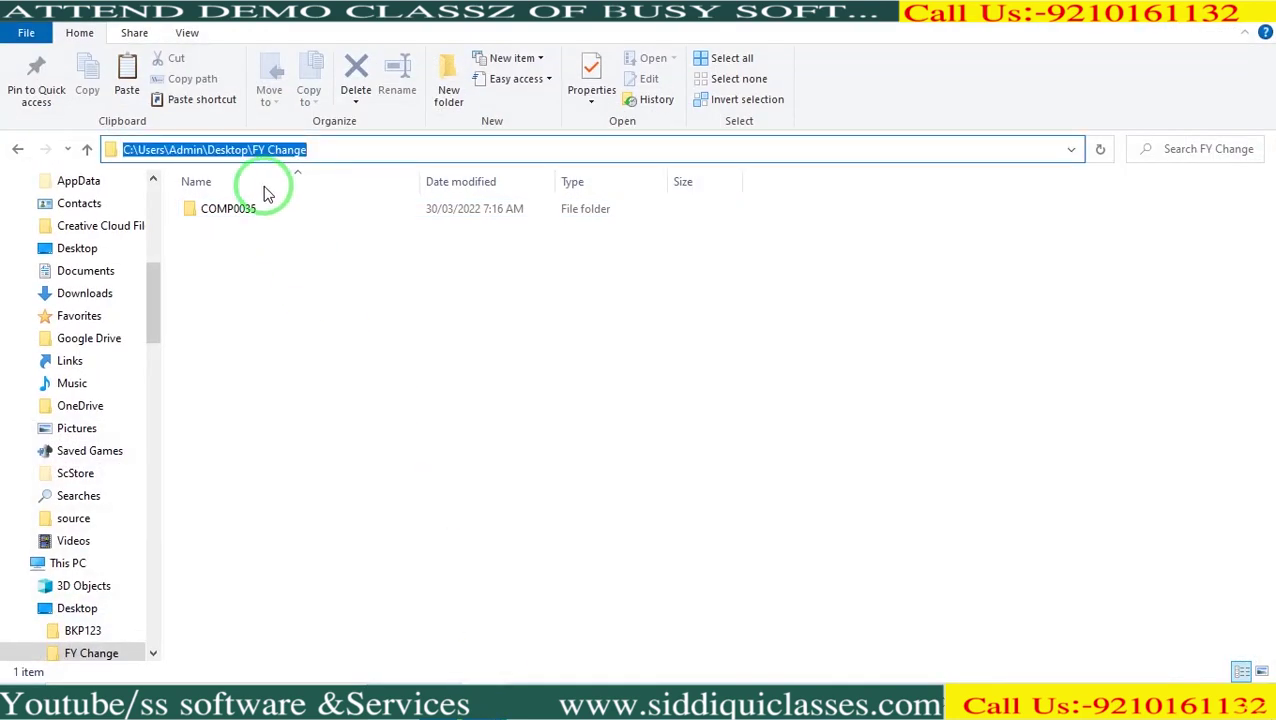
pyautogui.click(253, 212)
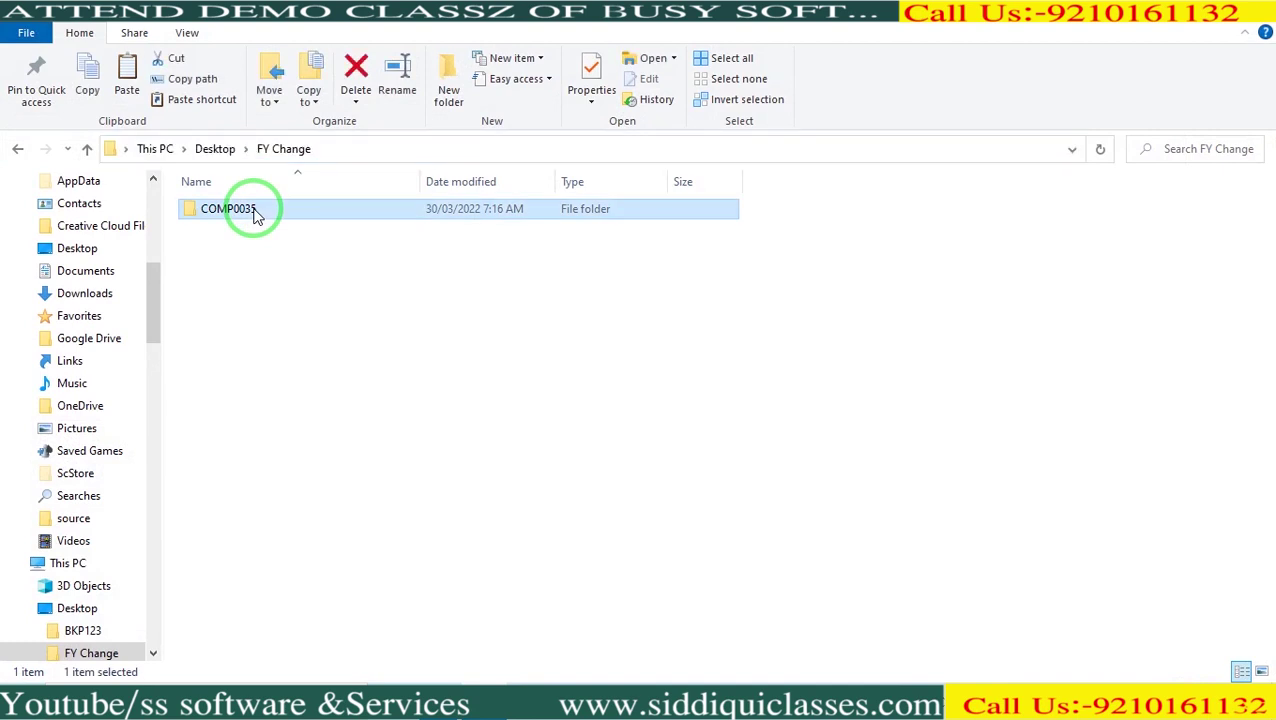
pyautogui.keyDown('ctrl'); pyautogui.click(253, 212); pyautogui.keyUp('ctrl')
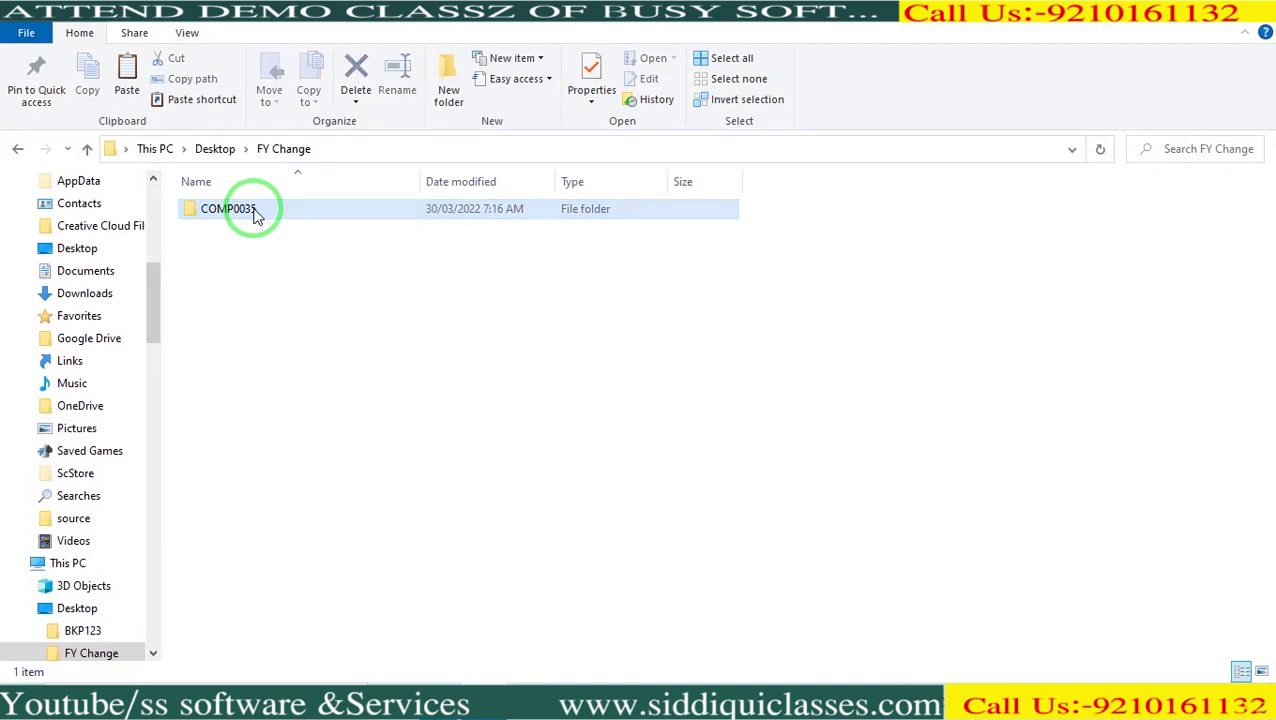
pyautogui.click(449, 98)
pyautogui.write('bkp')
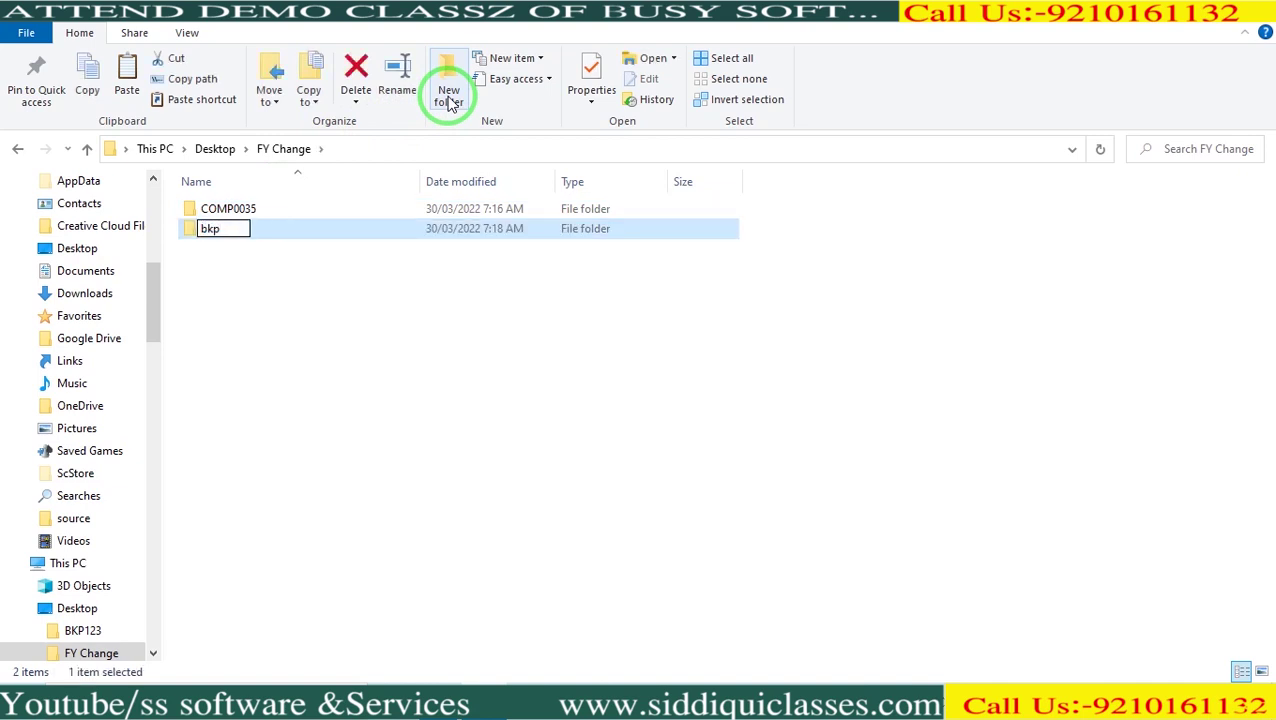
pyautogui.press('Return')
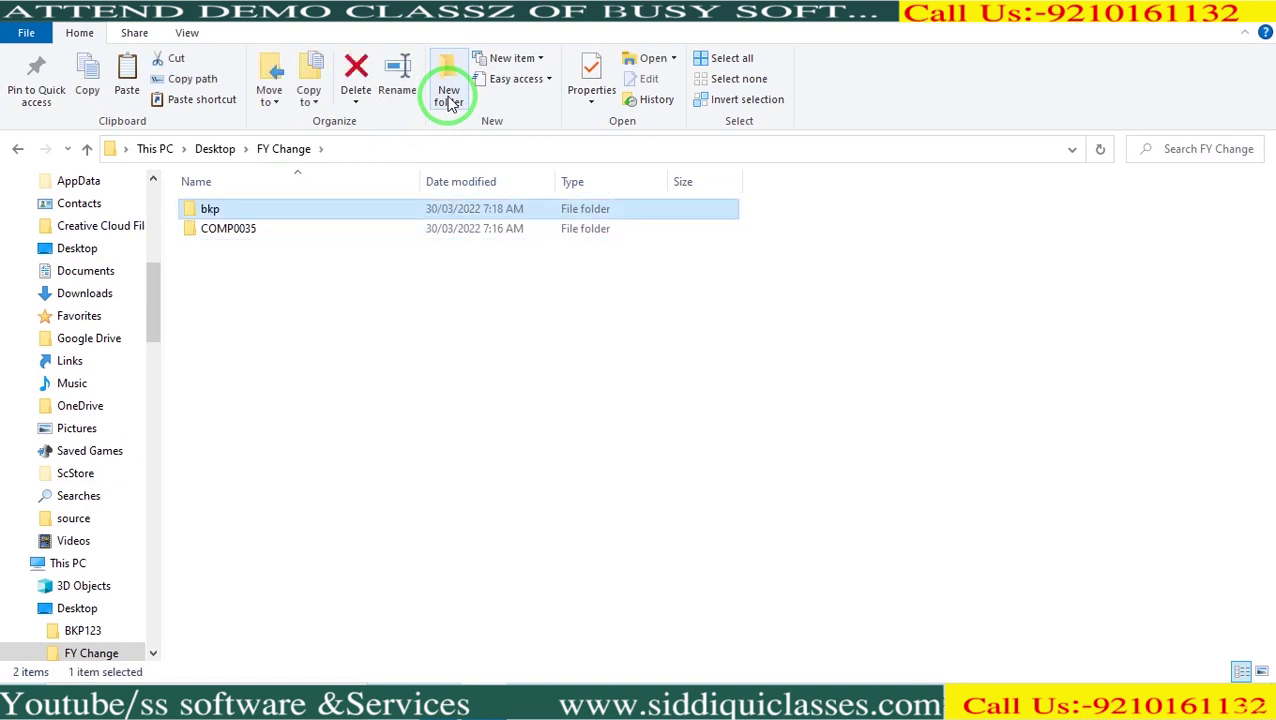
pyautogui.press('Return')
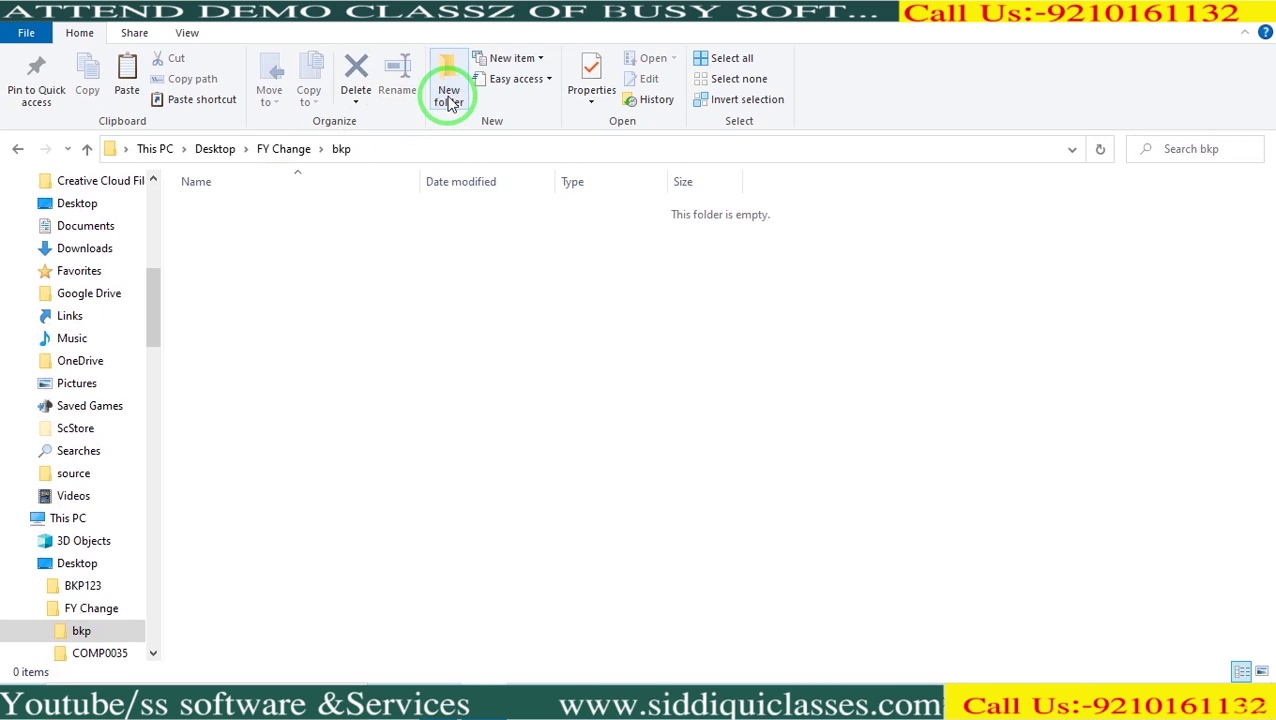
pyautogui.hotkey('ctrl', 'v')
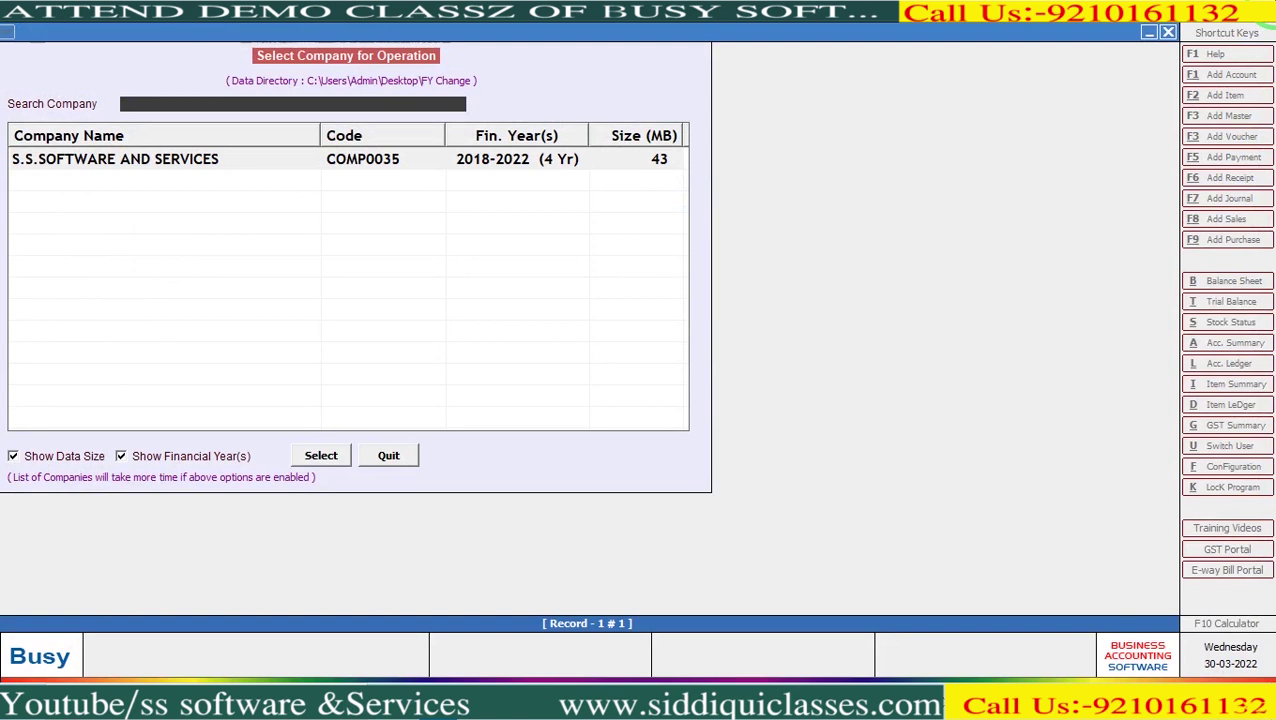
# Open S.S.SOFTWARE AND SERVICES with the user name and password, dismissing Thought of the Day.
pyautogui.click(322, 163)
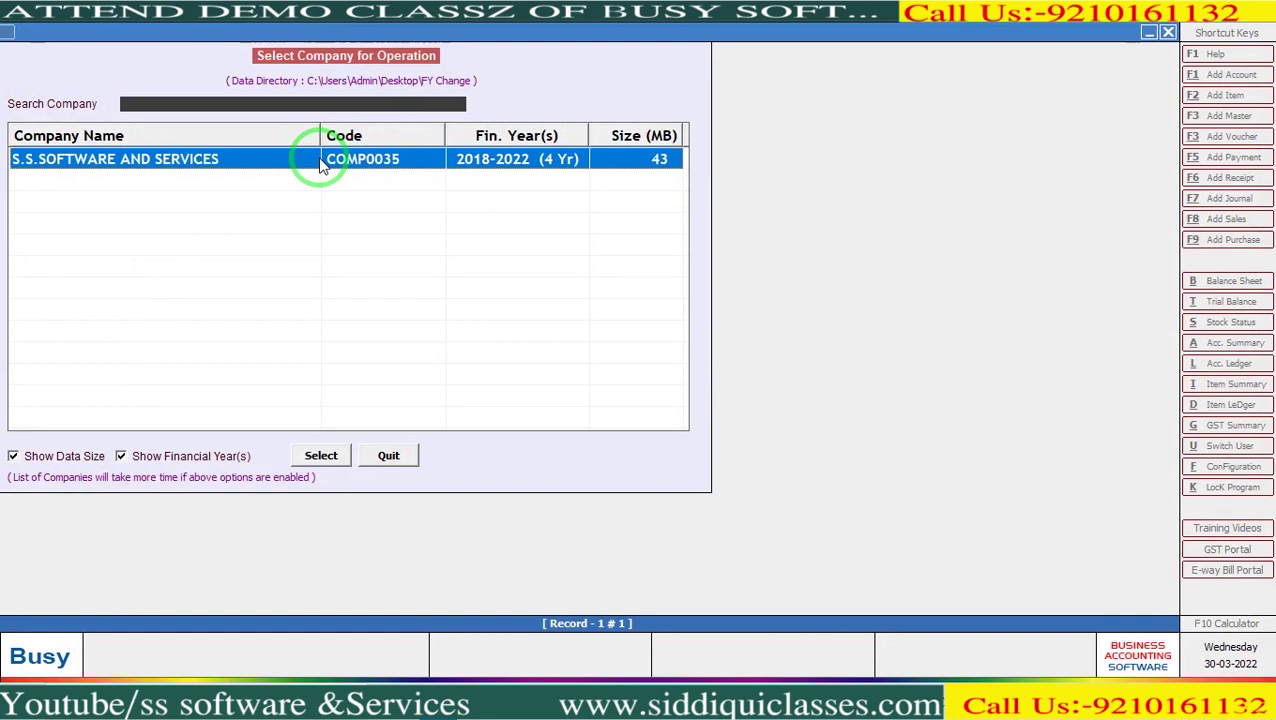
pyautogui.doubleClick(322, 163)
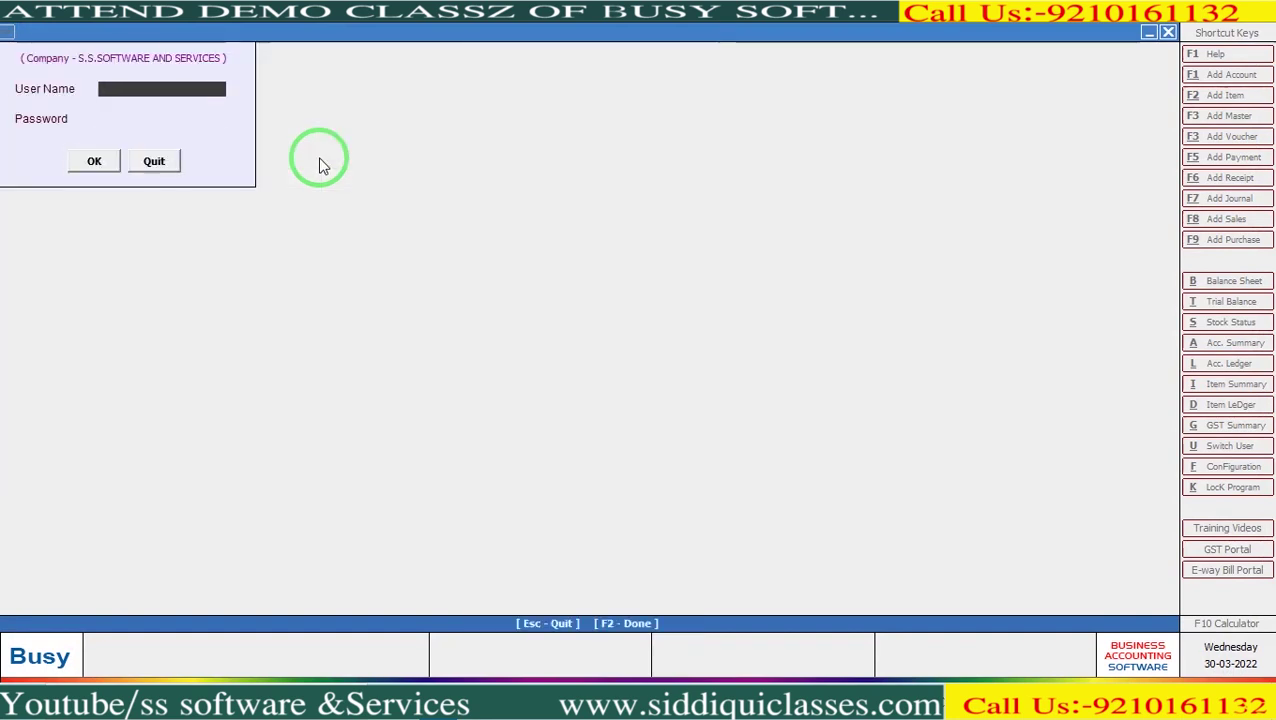
pyautogui.write('Busy')
pyautogui.press('Return')
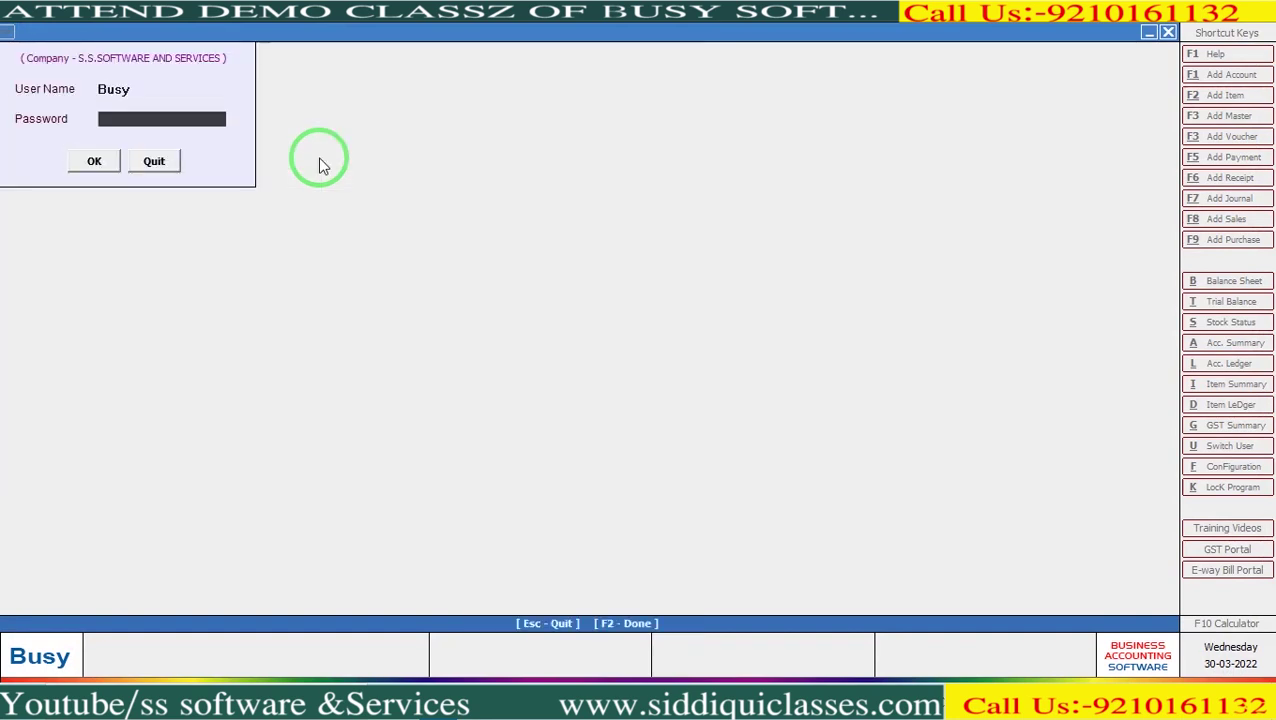
pyautogui.write('1234567890')
pyautogui.press('Return')
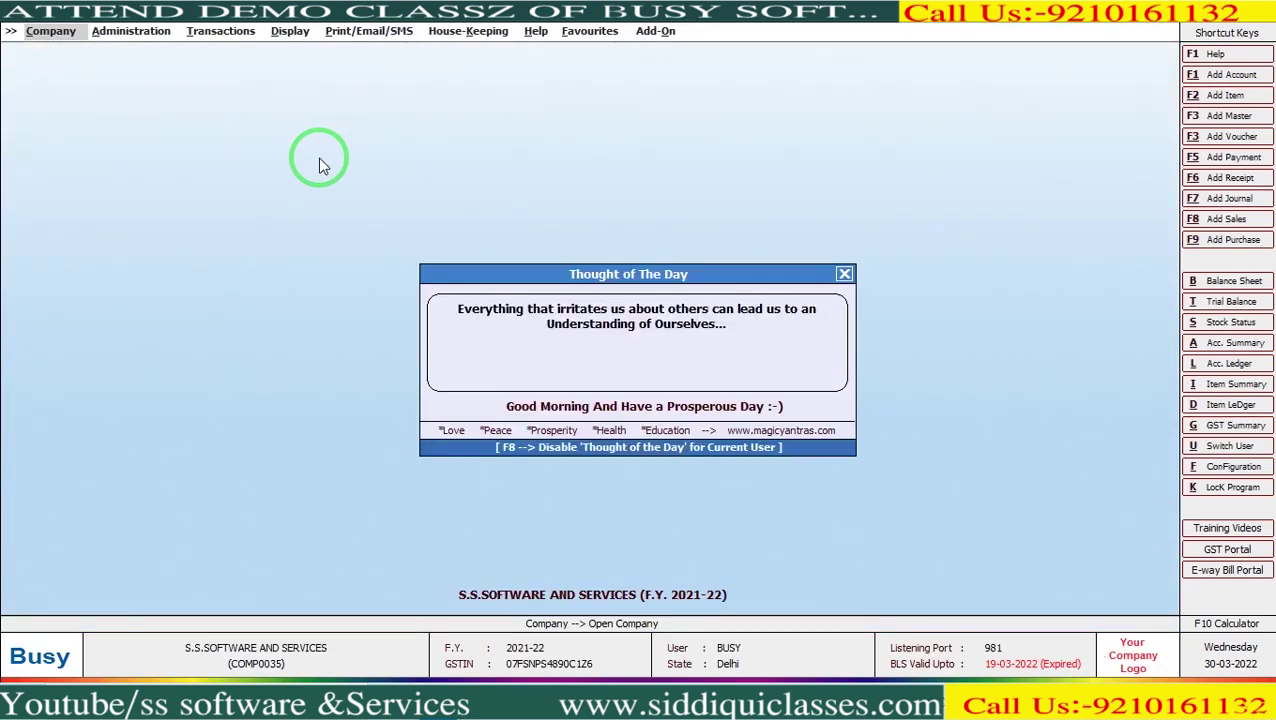
pyautogui.press('Escape')
pyautogui.press('Escape')
pyautogui.press('Right')
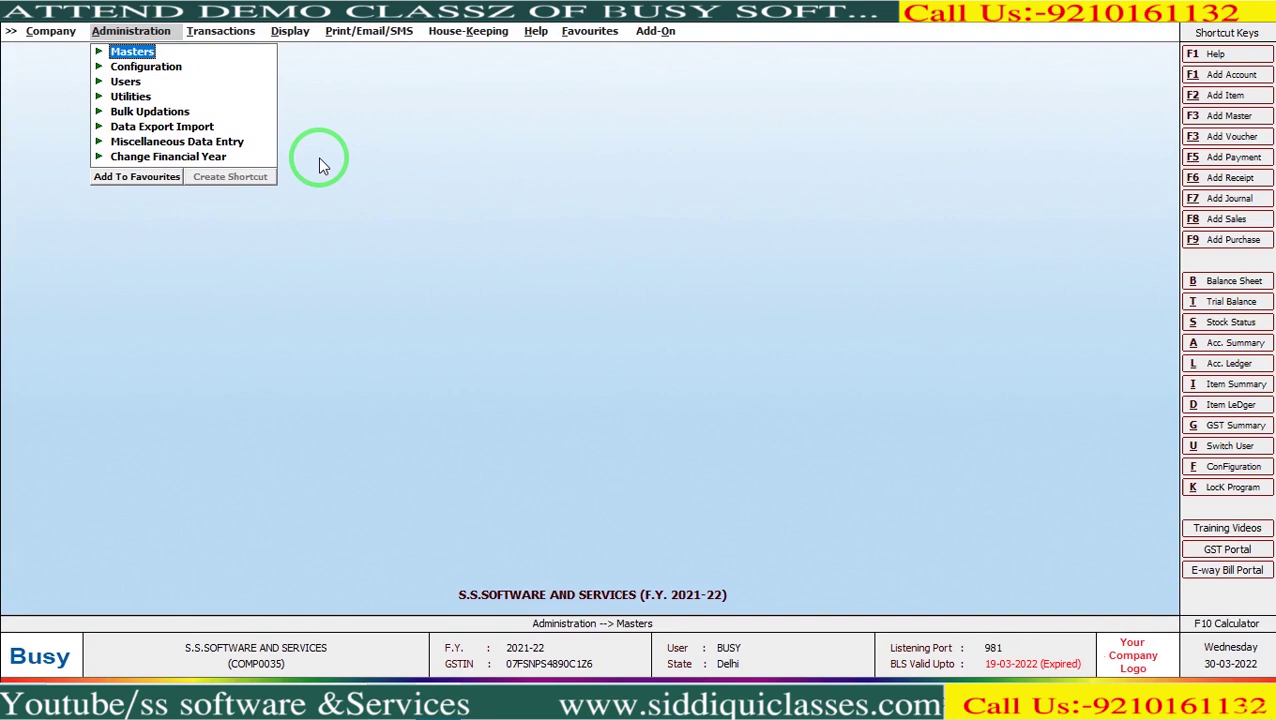
# Move to the House-Keeping menu and highlight Update Master Balances.
pyautogui.press('Right')
pyautogui.press('Right')
pyautogui.press('Left')
pyautogui.press('Left')
pyautogui.press('Down')
pyautogui.press('Down')
pyautogui.press('Down')
pyautogui.press('Down')
pyautogui.press('Down')
pyautogui.press('Down')
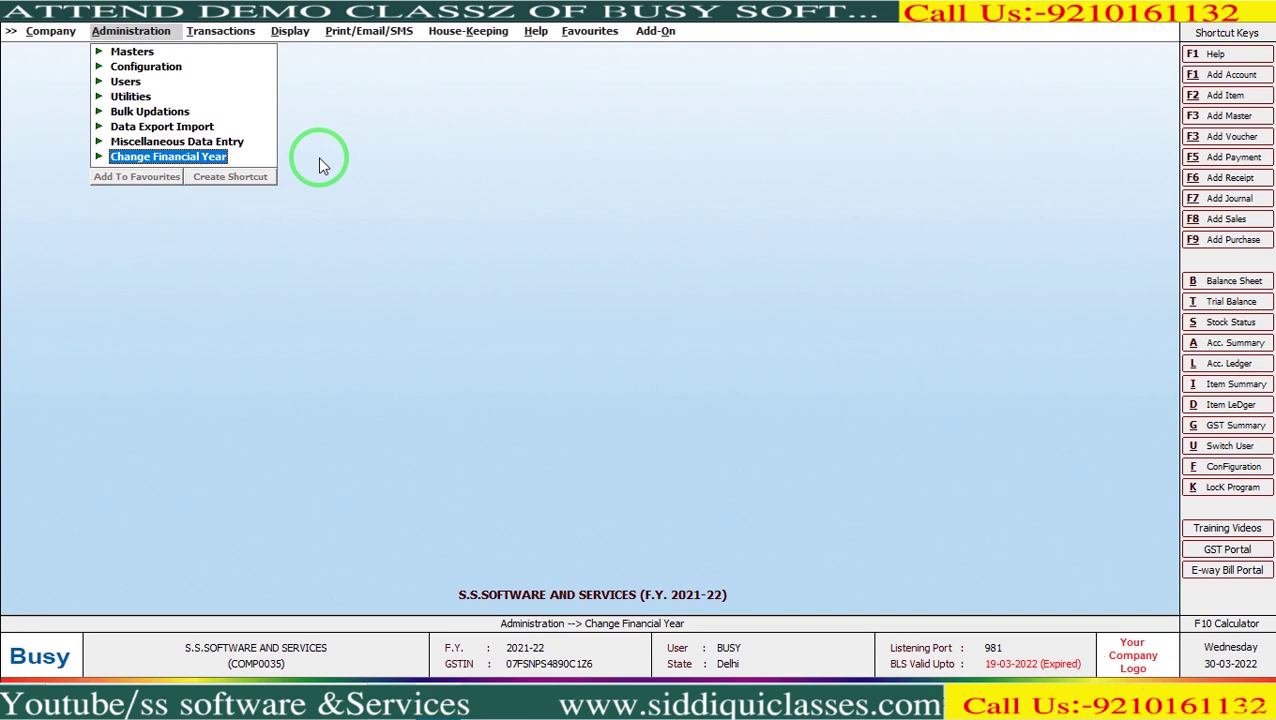
pyautogui.press('Right')
pyautogui.press('Right')
pyautogui.press('Right')
pyautogui.press('Right')
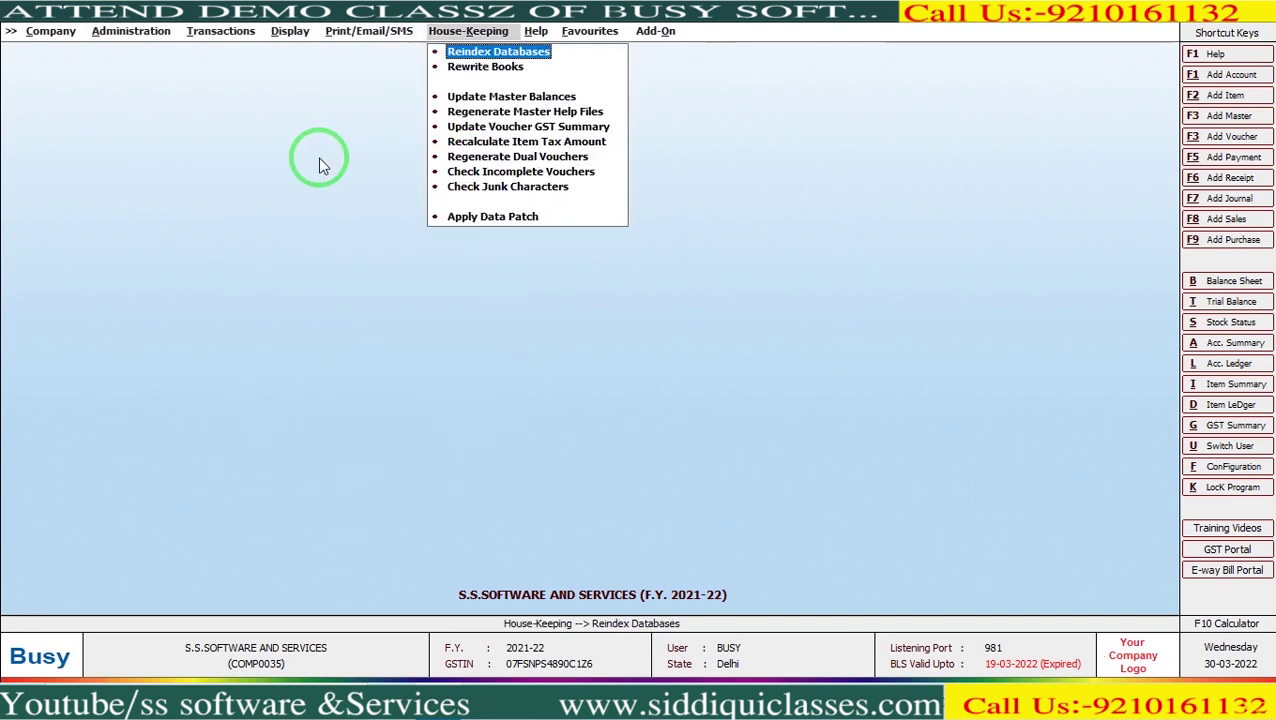
pyautogui.press('Down')
pyautogui.press('Down')
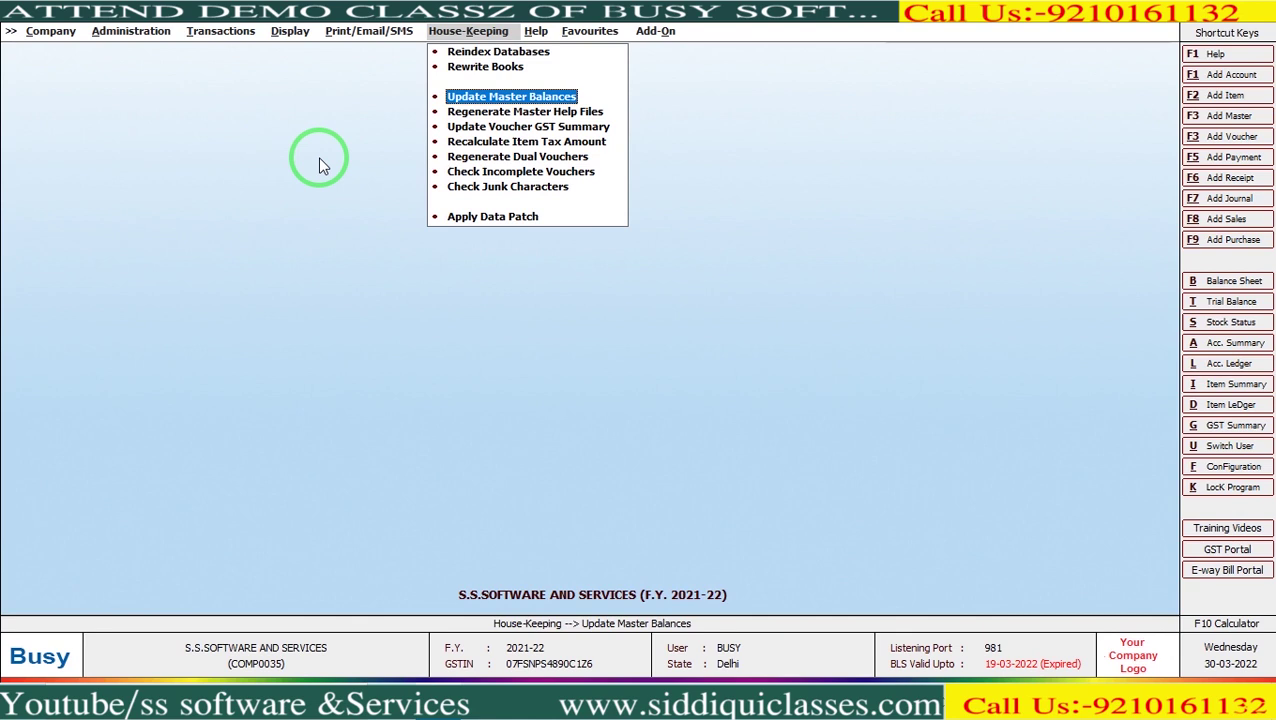
# Run Update Master Balances and acknowledge the successful update message.
pyautogui.press('Return')
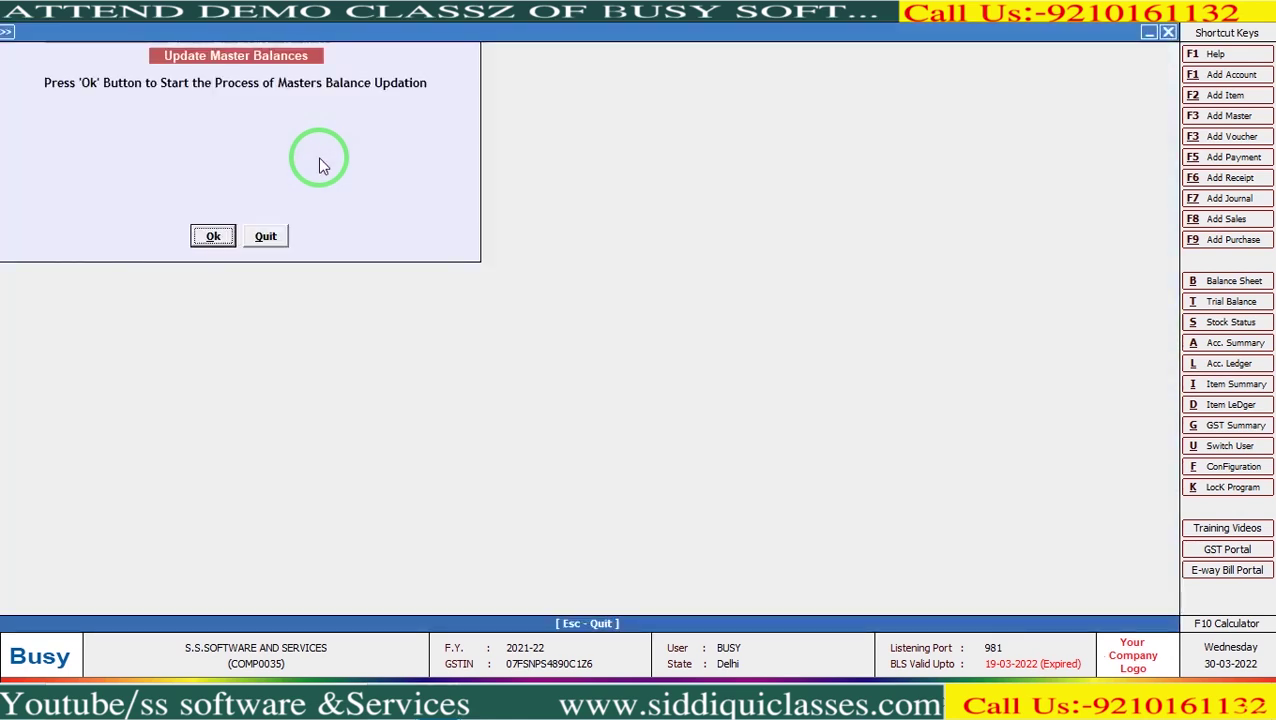
pyautogui.press('Return')
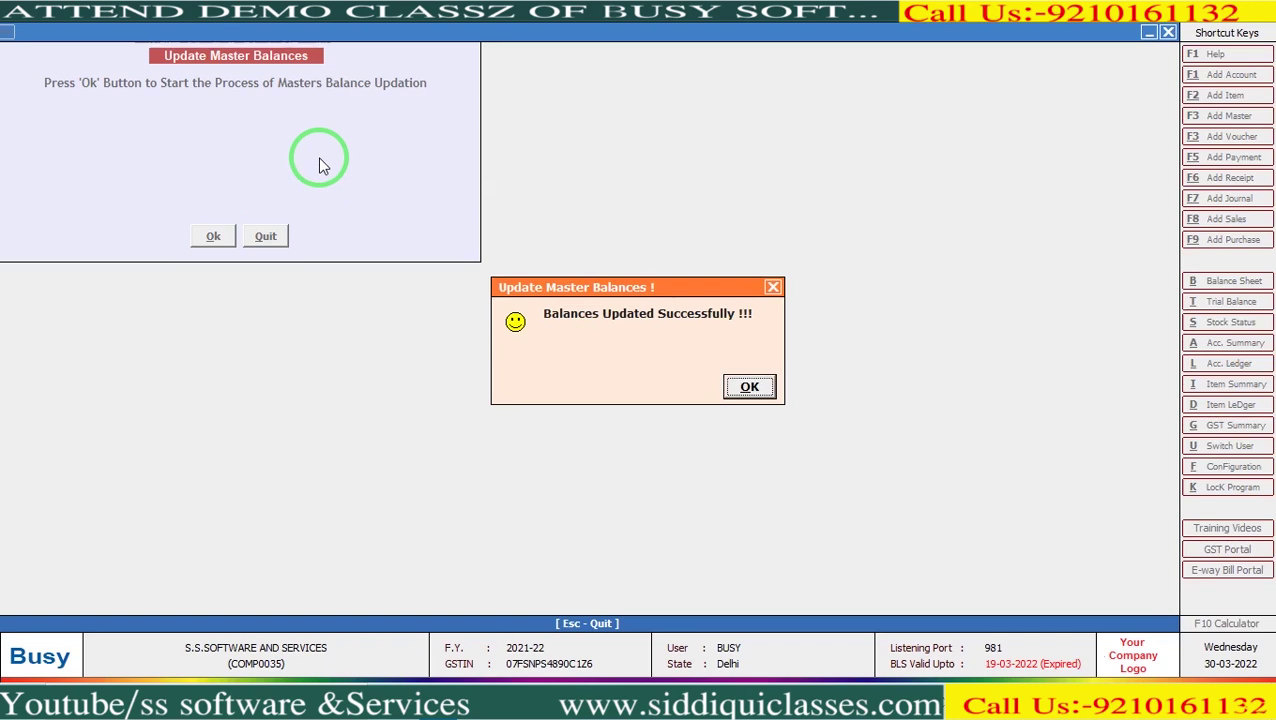
pyautogui.press('Return')
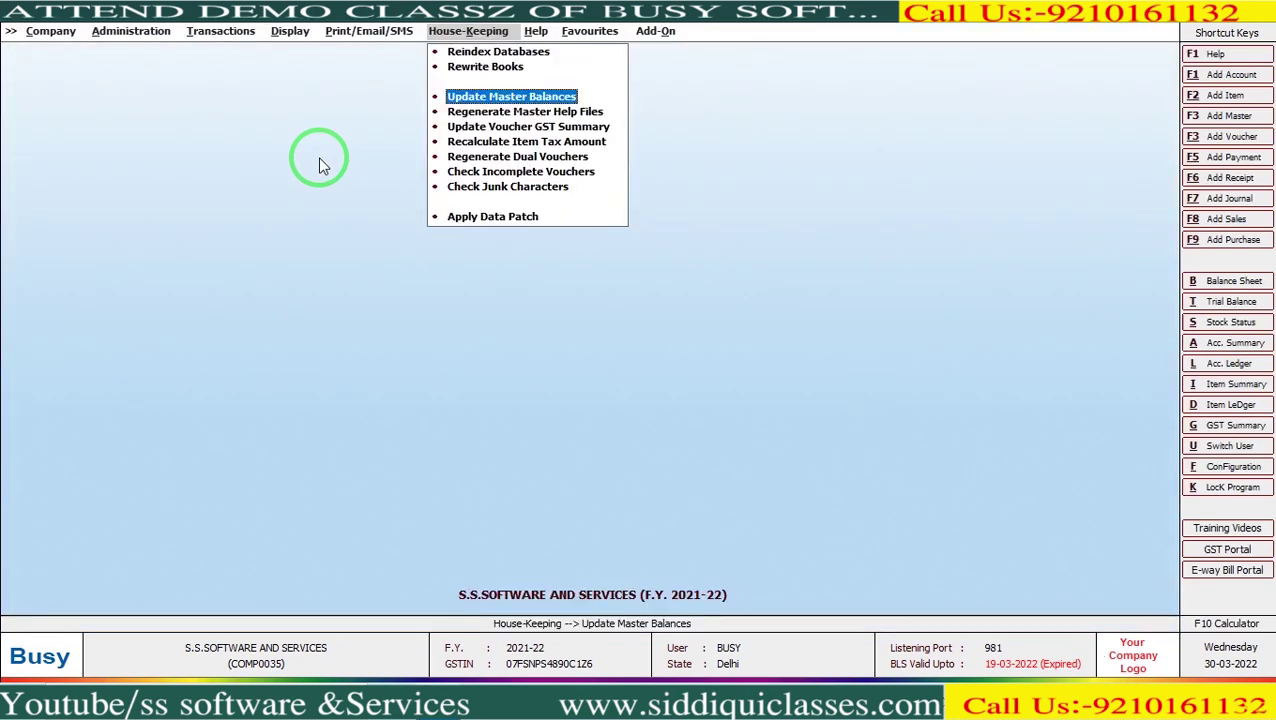
pyautogui.press('Left')
pyautogui.press('Left')
pyautogui.press('Left')
pyautogui.press('Left')
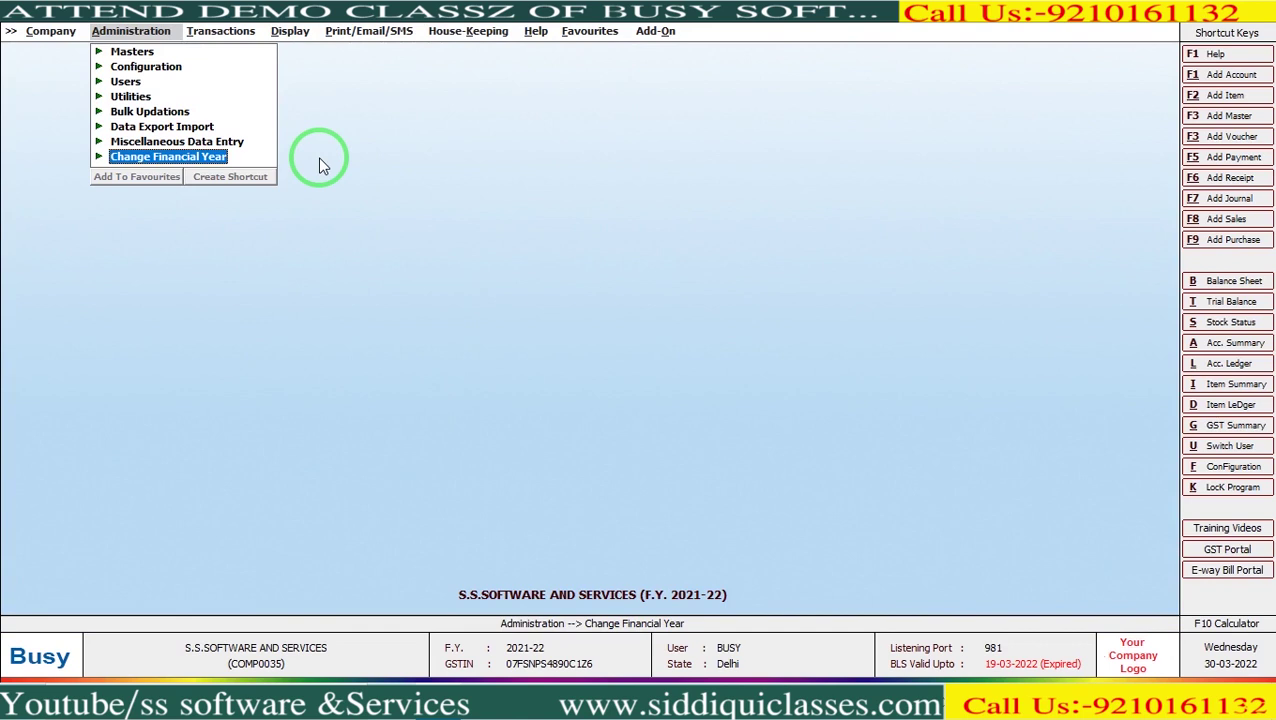
# Under Change Financial Year, choose New Year from 01-04-2022 and confirm its creation.
pyautogui.press('Return')
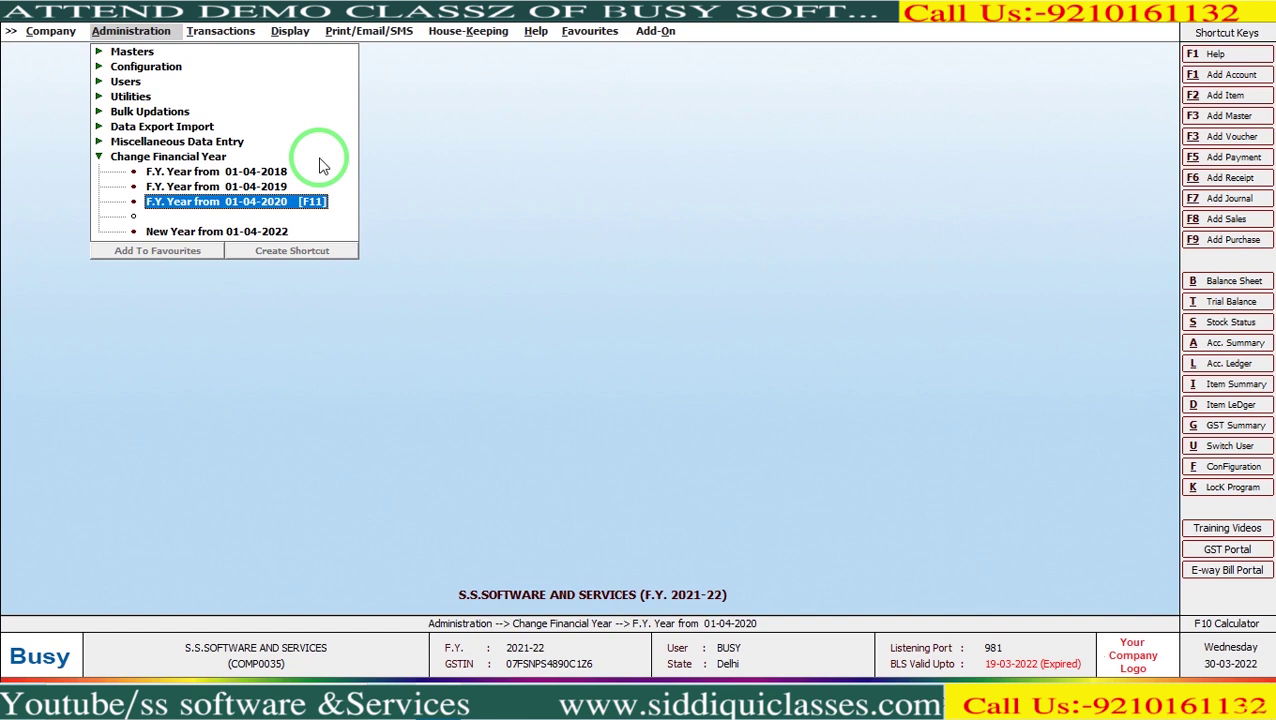
pyautogui.press('Down')
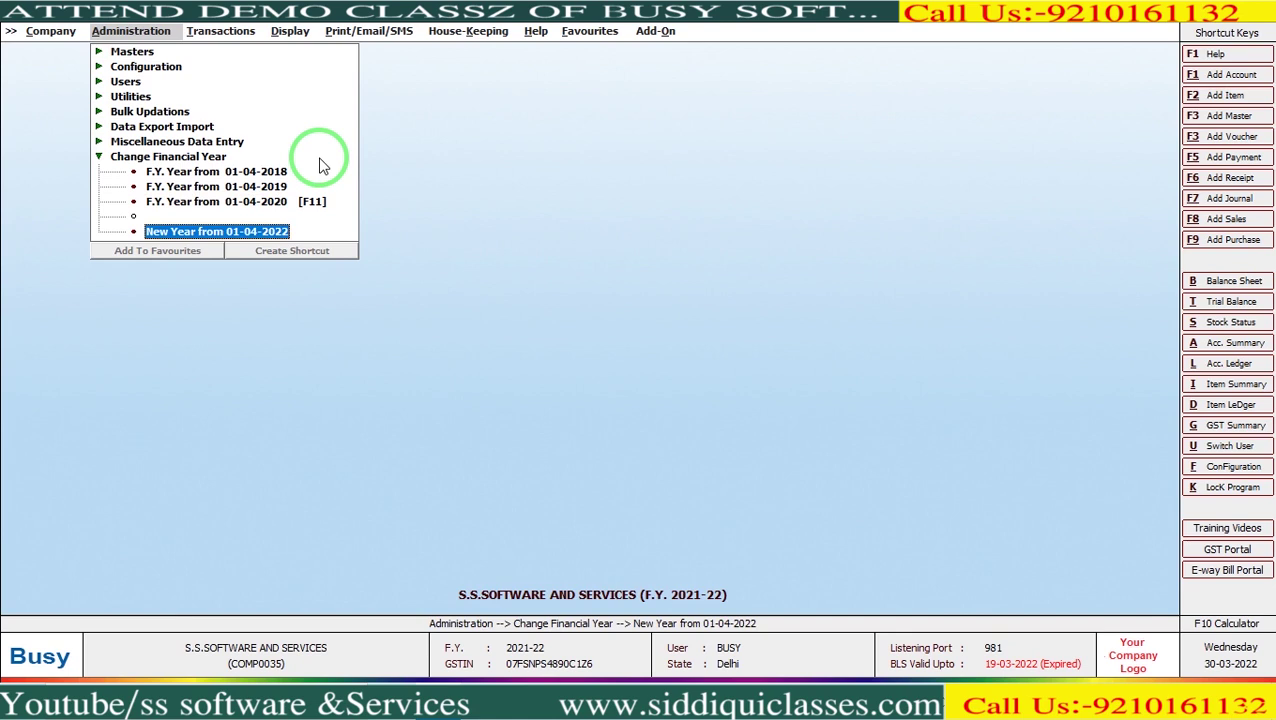
pyautogui.press('Return')
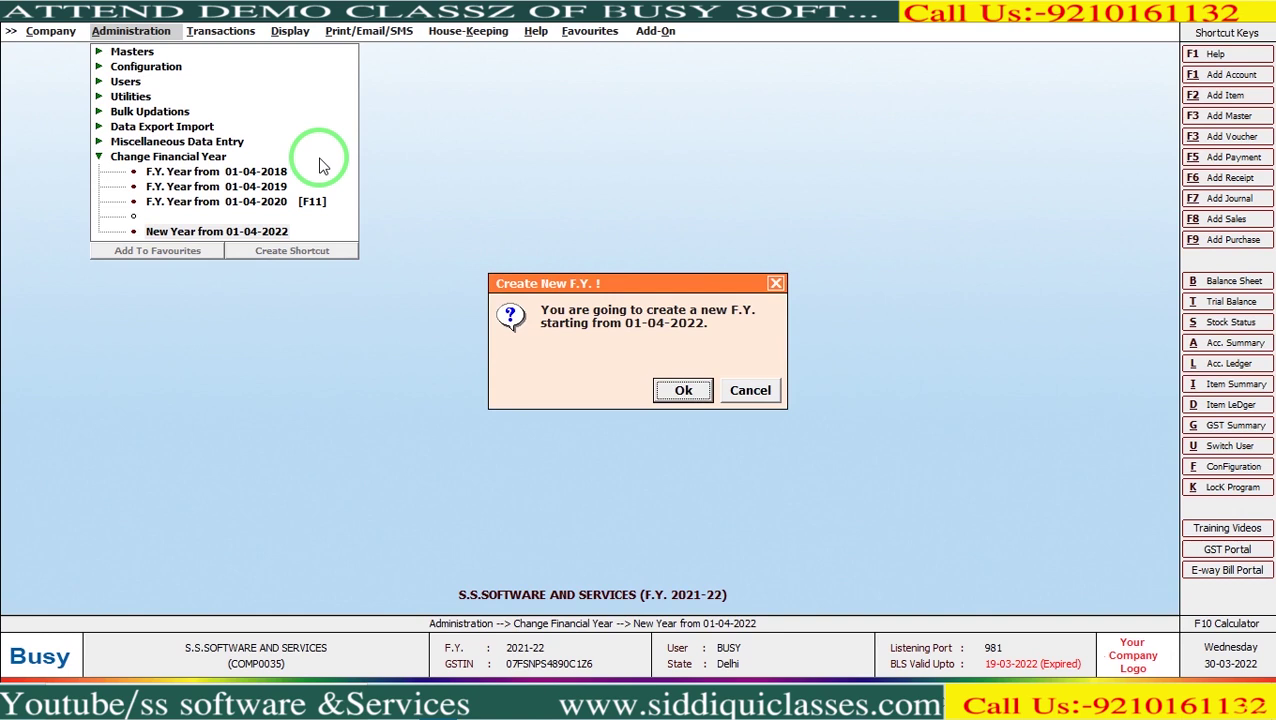
pyautogui.press('Return')
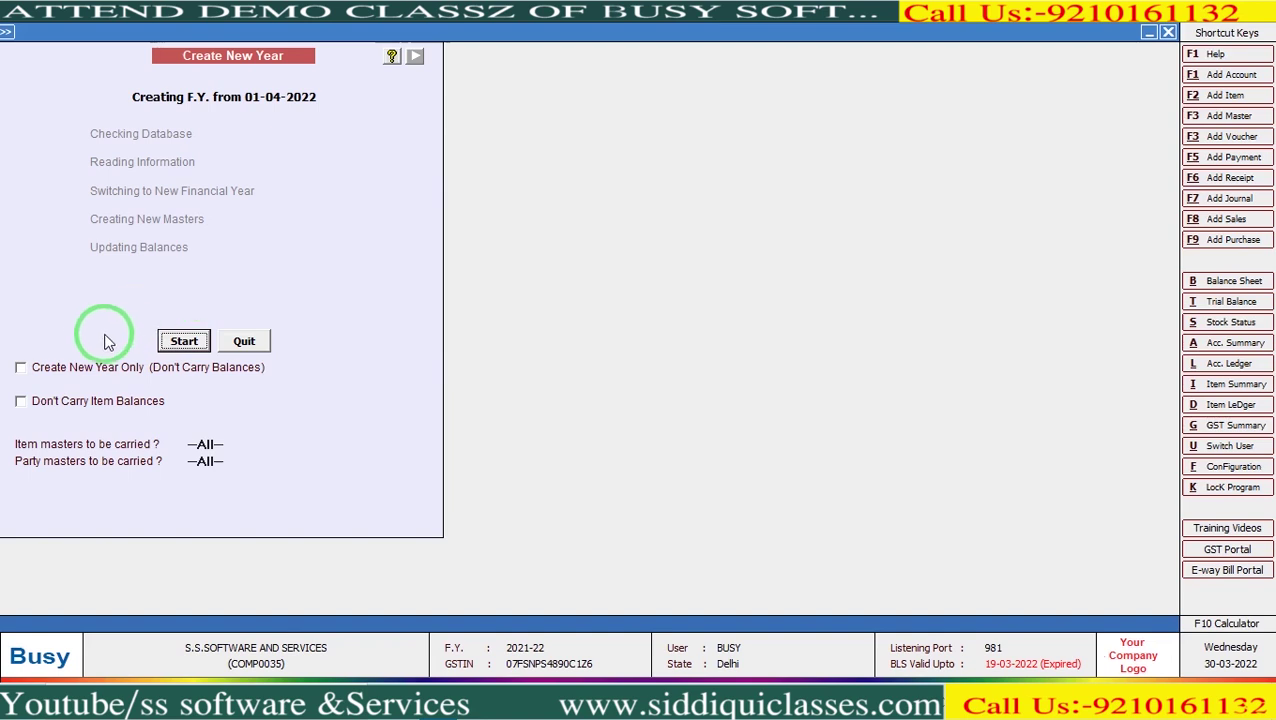
# Uncheck 'Don't Carry Balances', create F.Y. 2022-23 with balances, and acknowledge success.
pyautogui.click(86, 369)
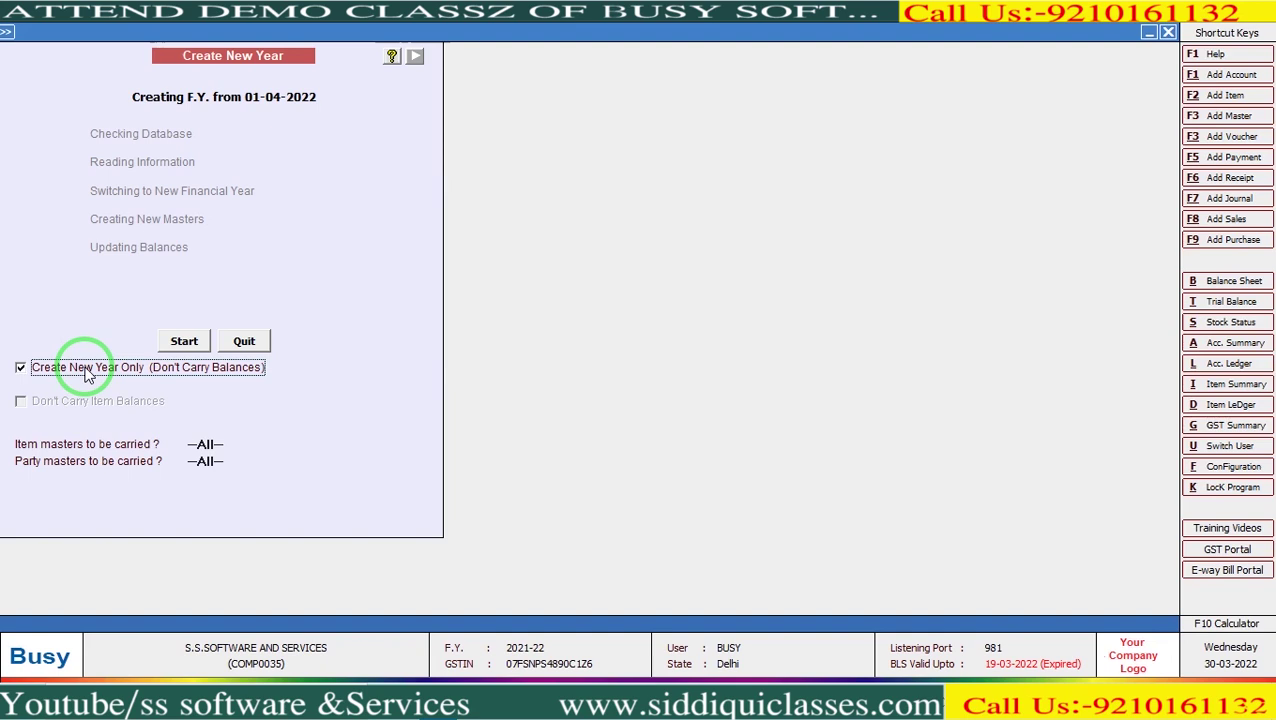
pyautogui.click(86, 370)
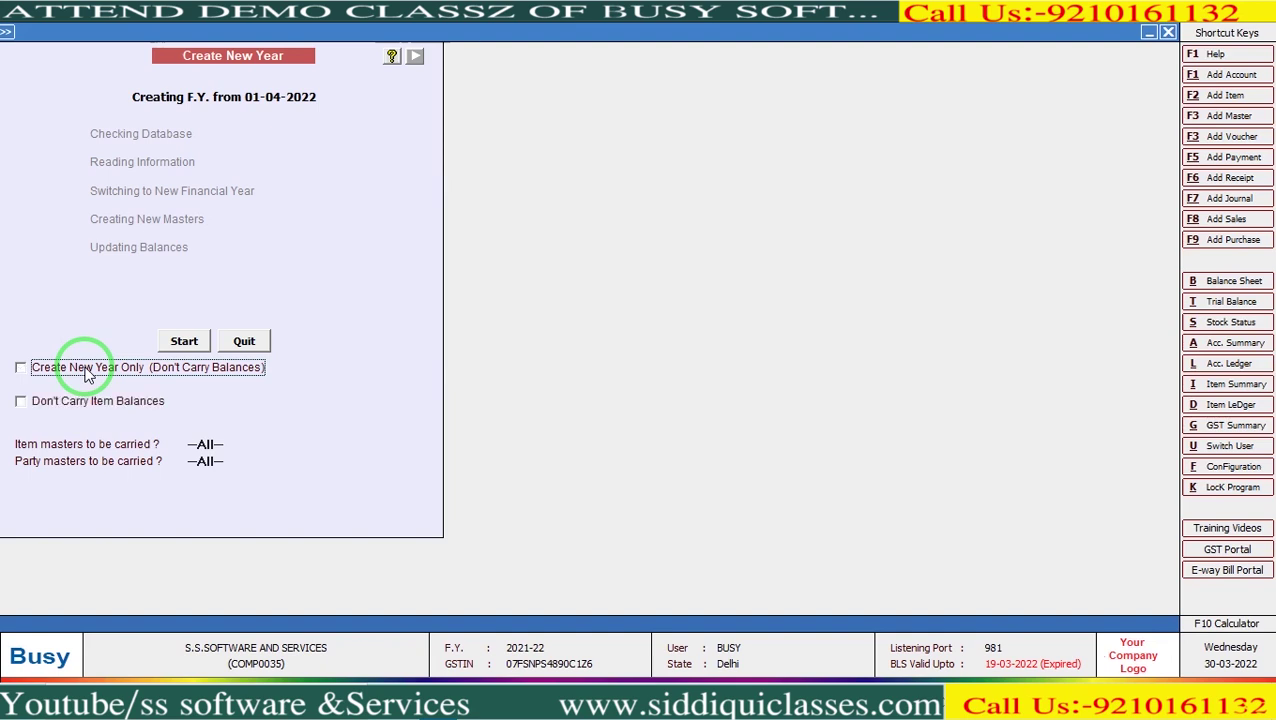
pyautogui.click(193, 345)
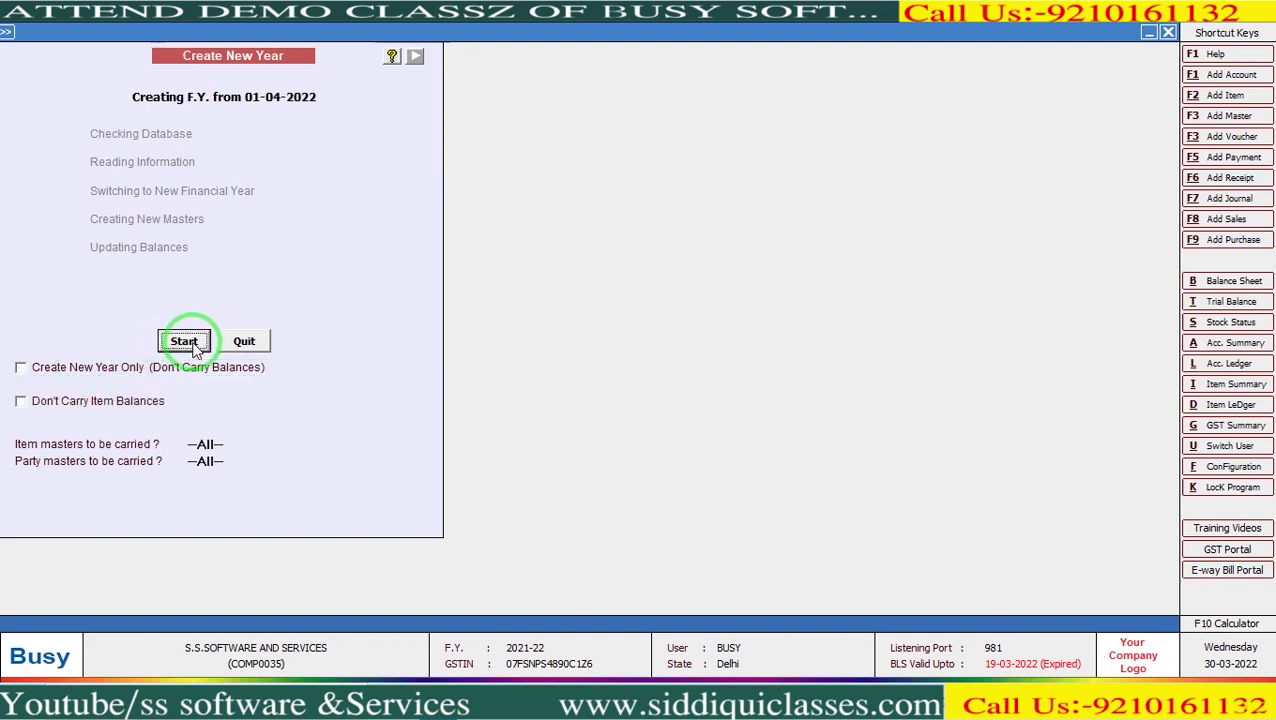
pyautogui.click(194, 343)
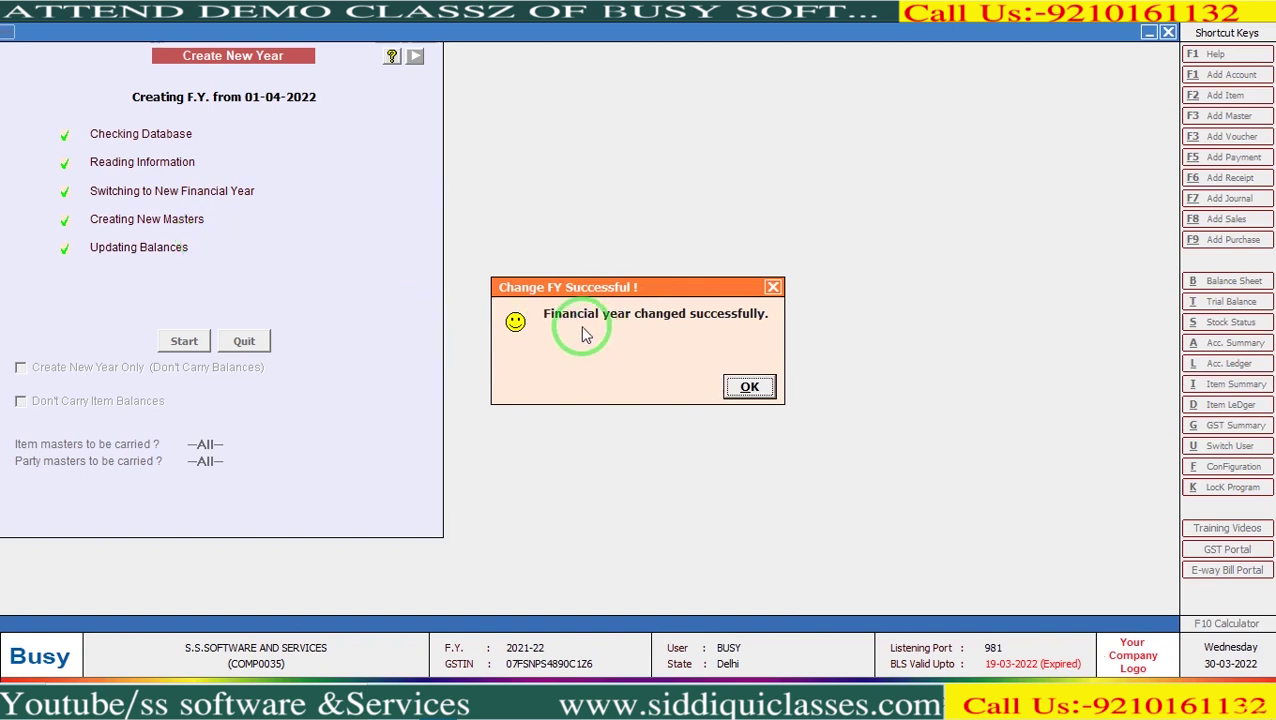
pyautogui.click(750, 389)
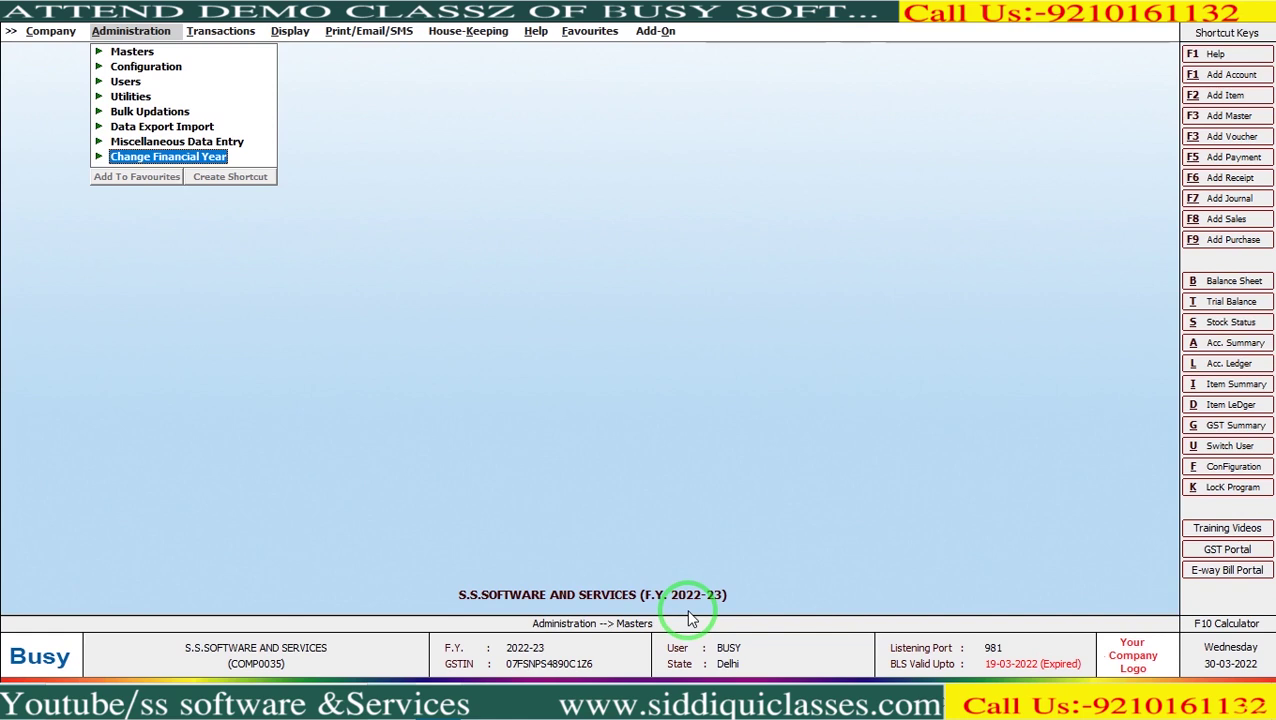
# Run Opening Trial - Mismatch from Prev. Yr., find it empty, then open Account Ledger settings.
pyautogui.press('Right')
pyautogui.press('Right')
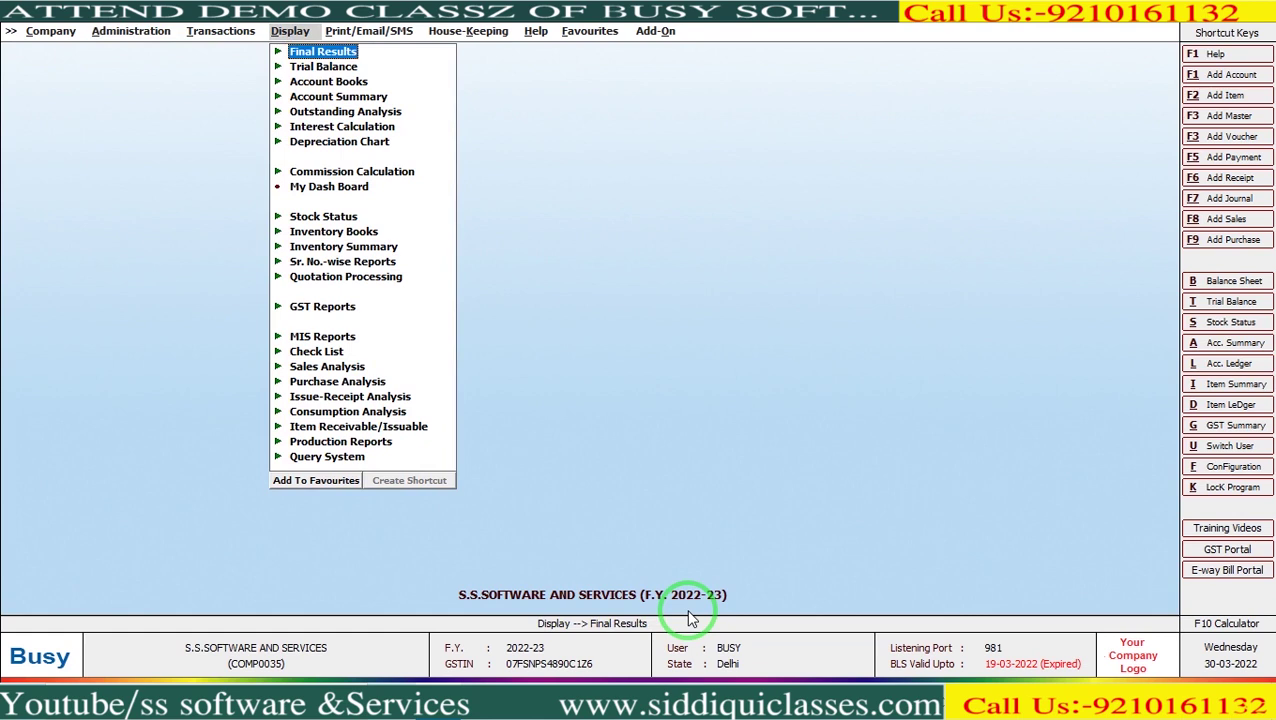
pyautogui.press('Down')
pyautogui.press('Right')
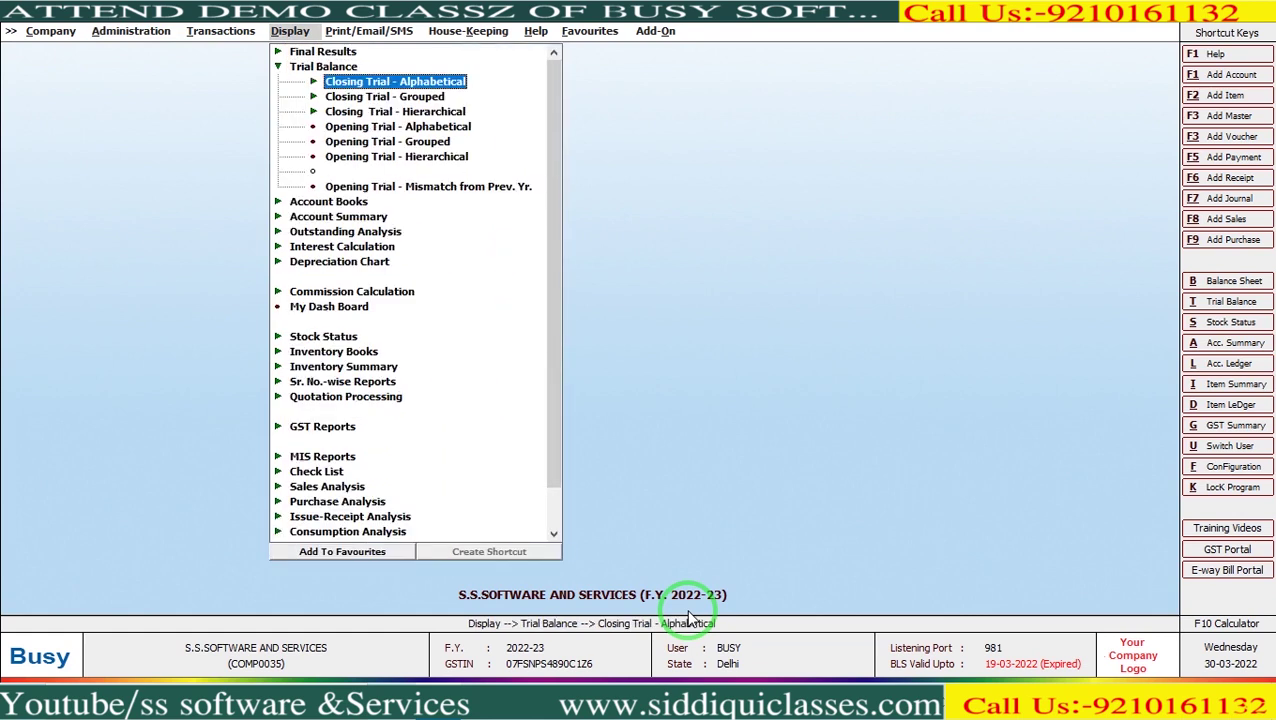
pyautogui.press('Up')
pyautogui.press('Down')
pyautogui.press('Down')
pyautogui.press('Down')
pyautogui.press('Down')
pyautogui.press('Down')
pyautogui.press('Down')
pyautogui.press('Down')
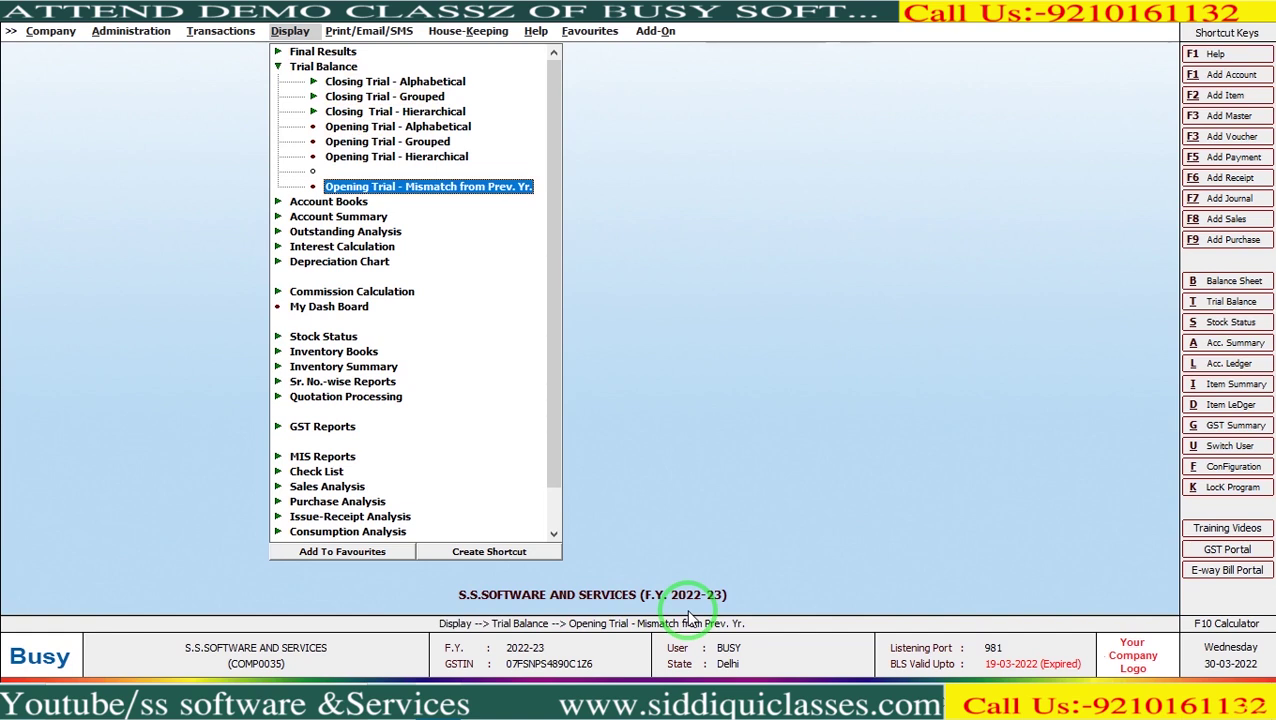
pyautogui.click(688, 612)
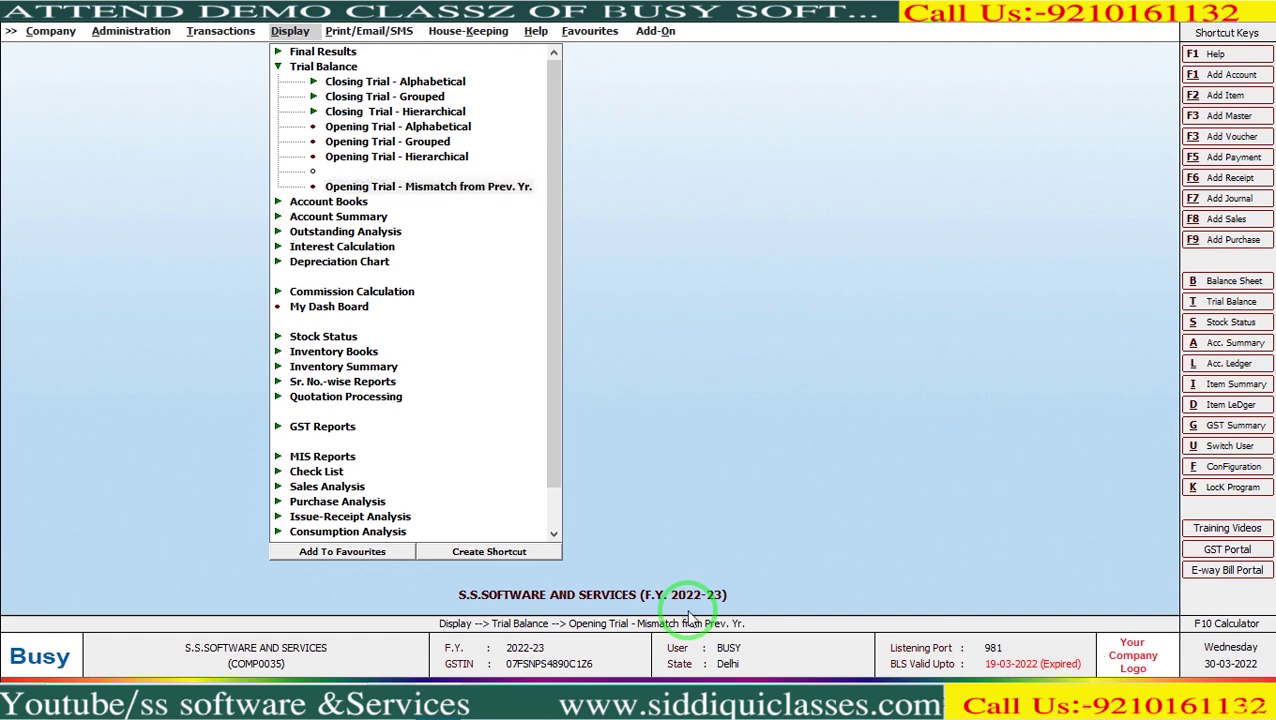
pyautogui.press('Return')
pyautogui.press('Return')
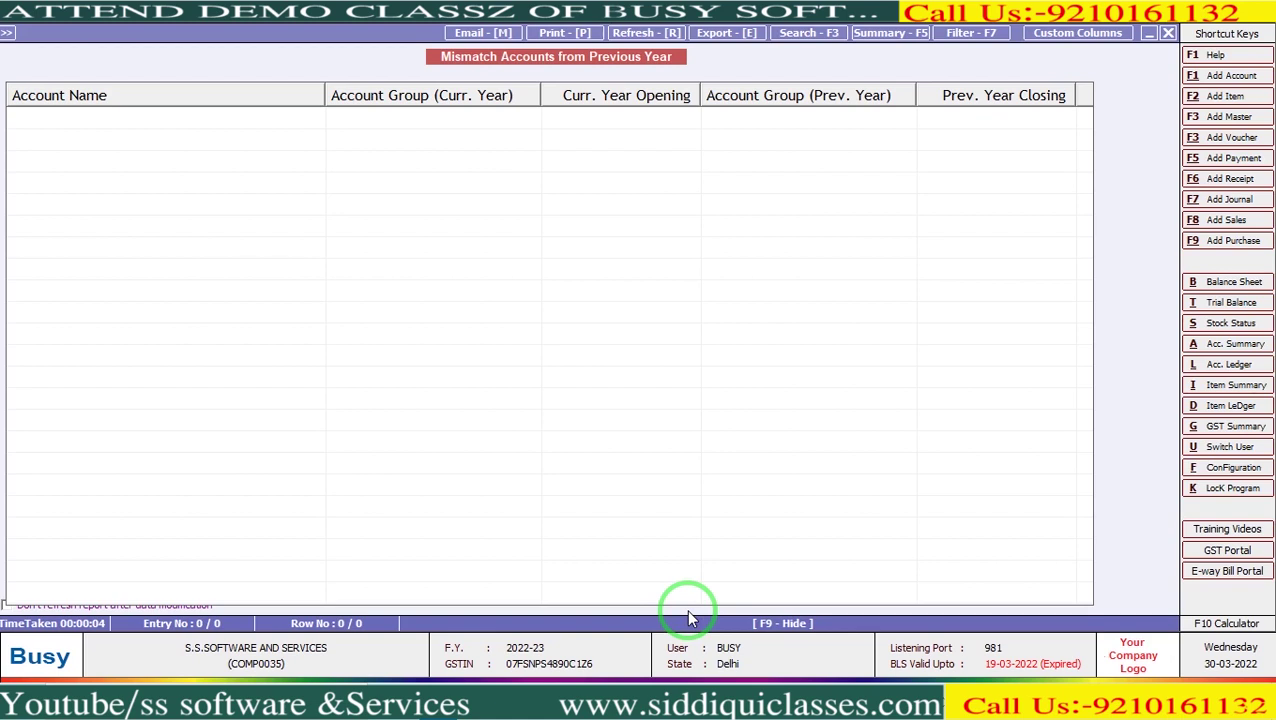
pyautogui.press('Escape')
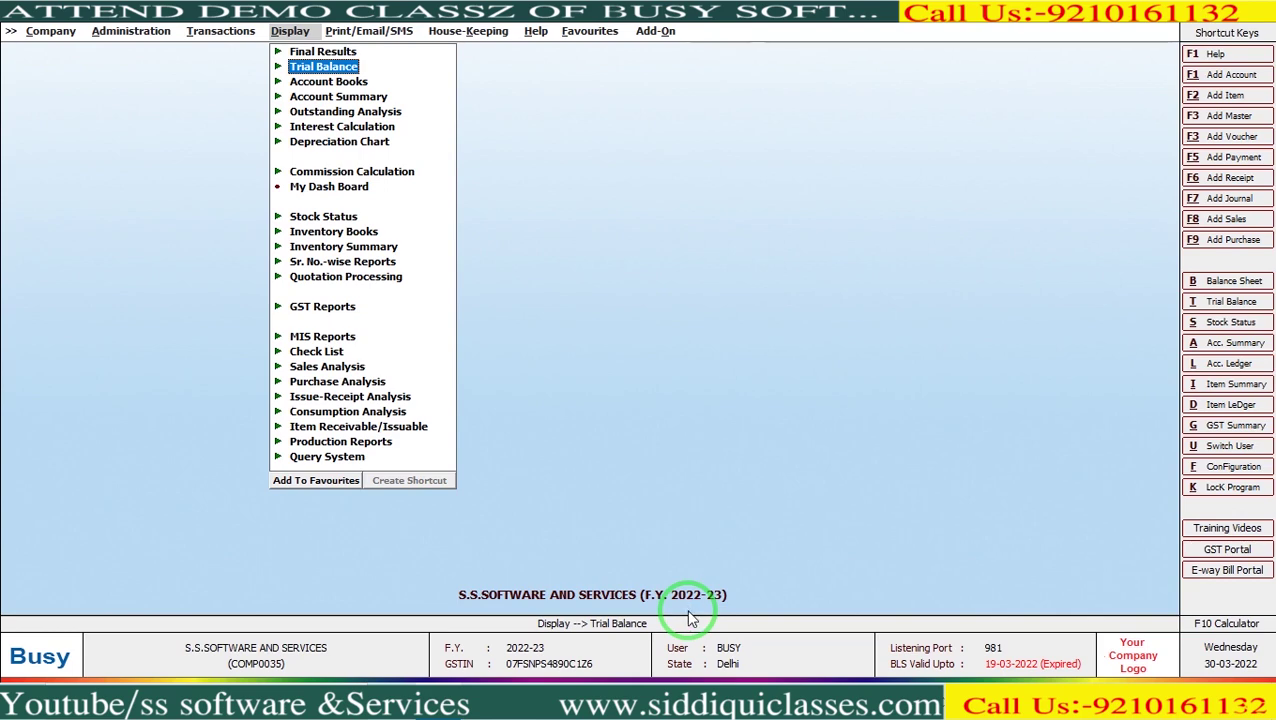
pyautogui.press('l')
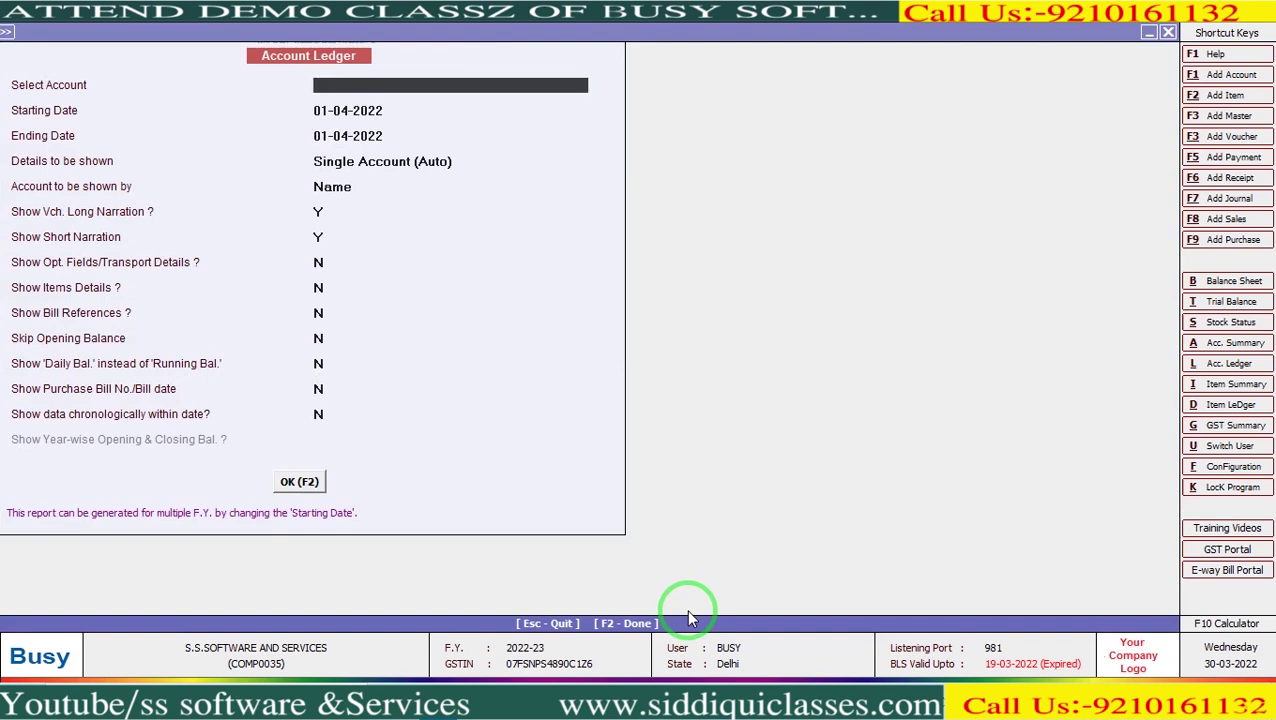
# View the A.J.S FASHION ledger from 01-04-2018, confirming a Rs. 0.00 closing balance.
pyautogui.press('Return')
pyautogui.press('Down')
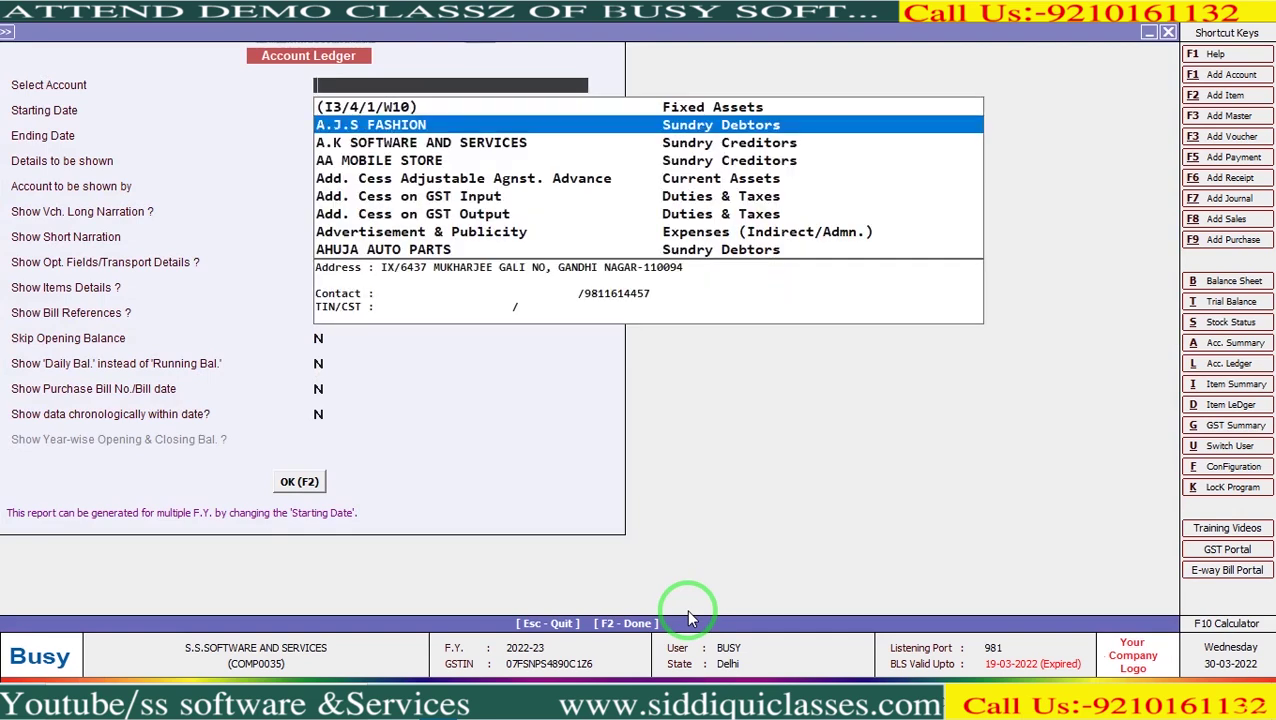
pyautogui.press('Return')
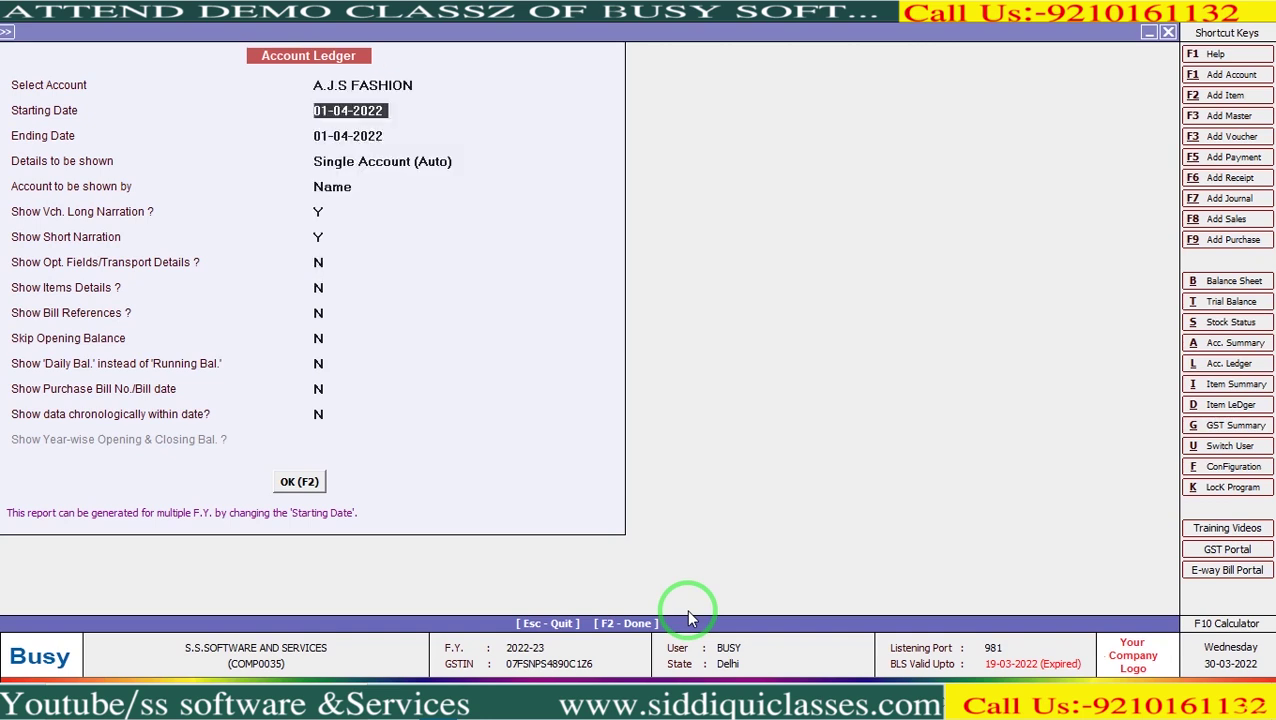
pyautogui.write('1-04-2018')
pyautogui.press('Return')
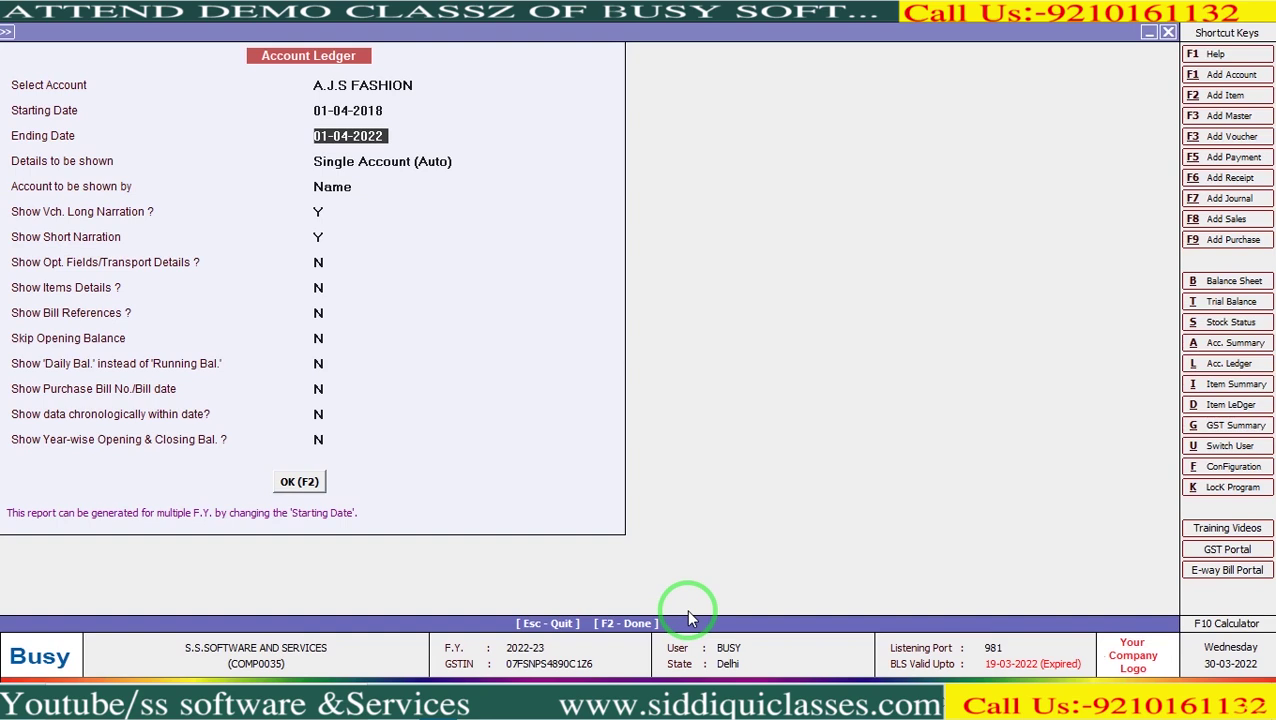
pyautogui.click(308, 481)
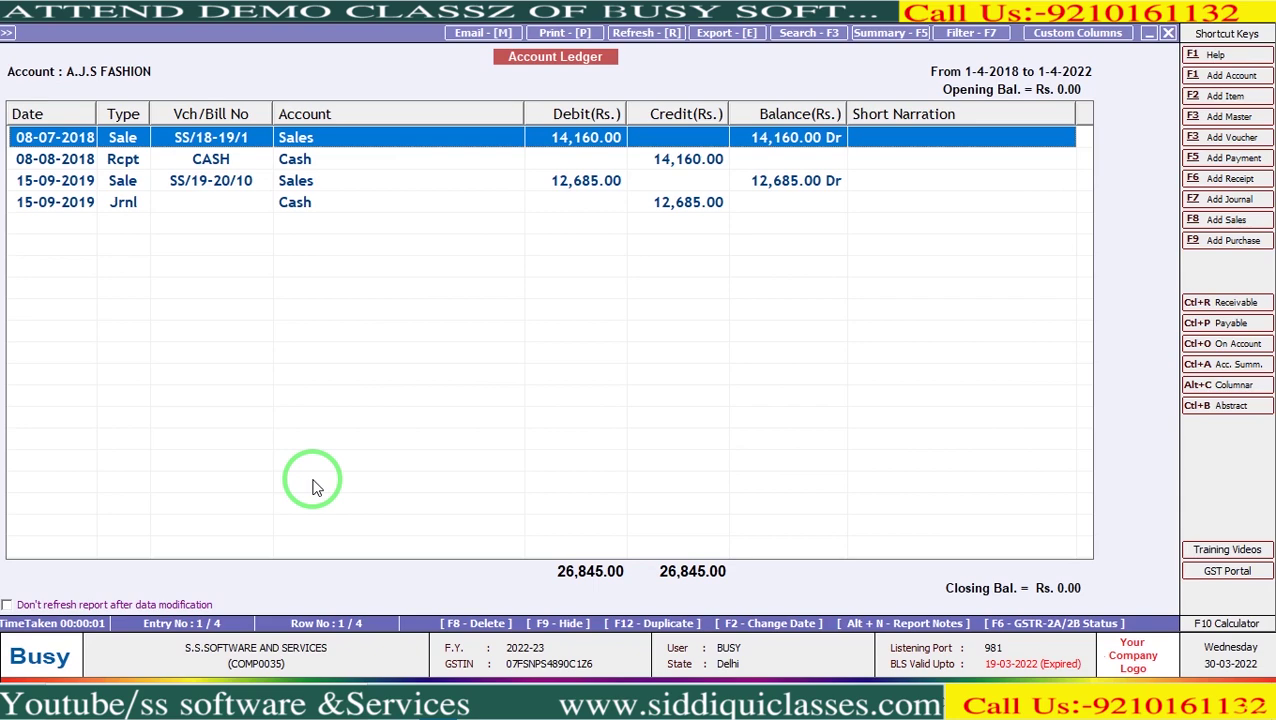
pyautogui.press('Escape')
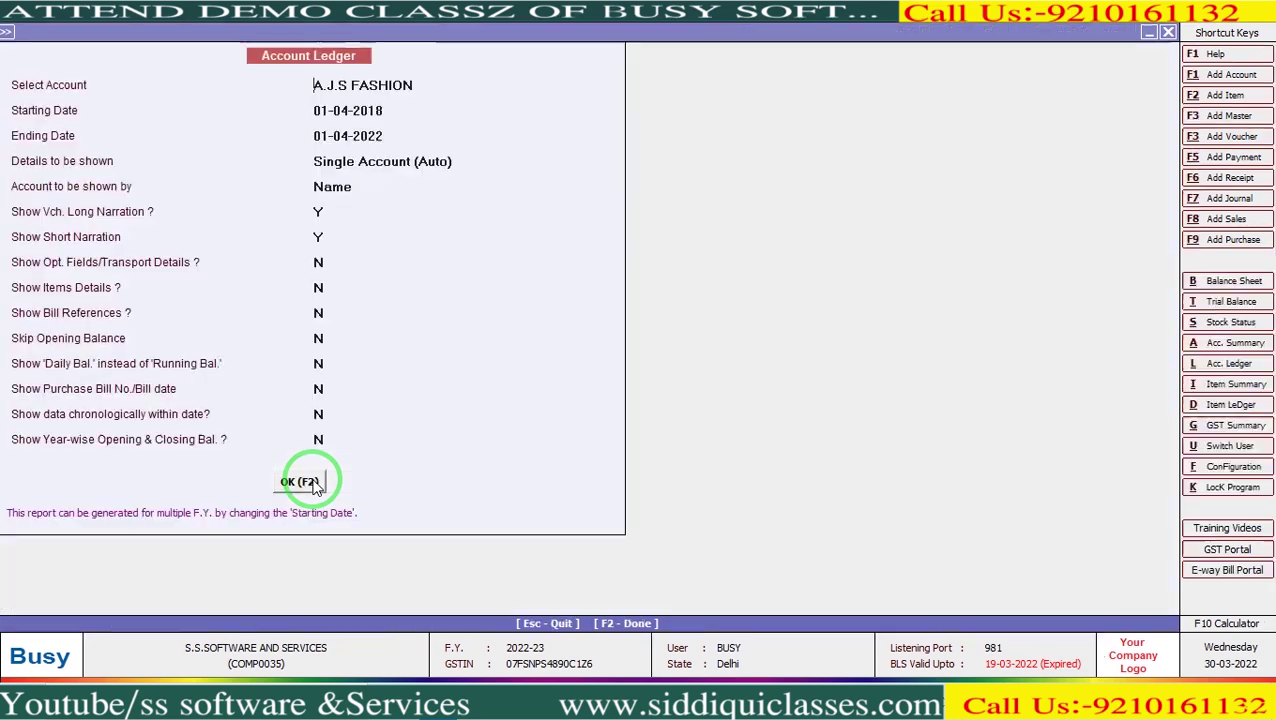
# View the Cash ledger from 01-04-2022 showing 2,04,758.55 Dr, then open its account master.
pyautogui.press('Return')
pyautogui.press('Return')
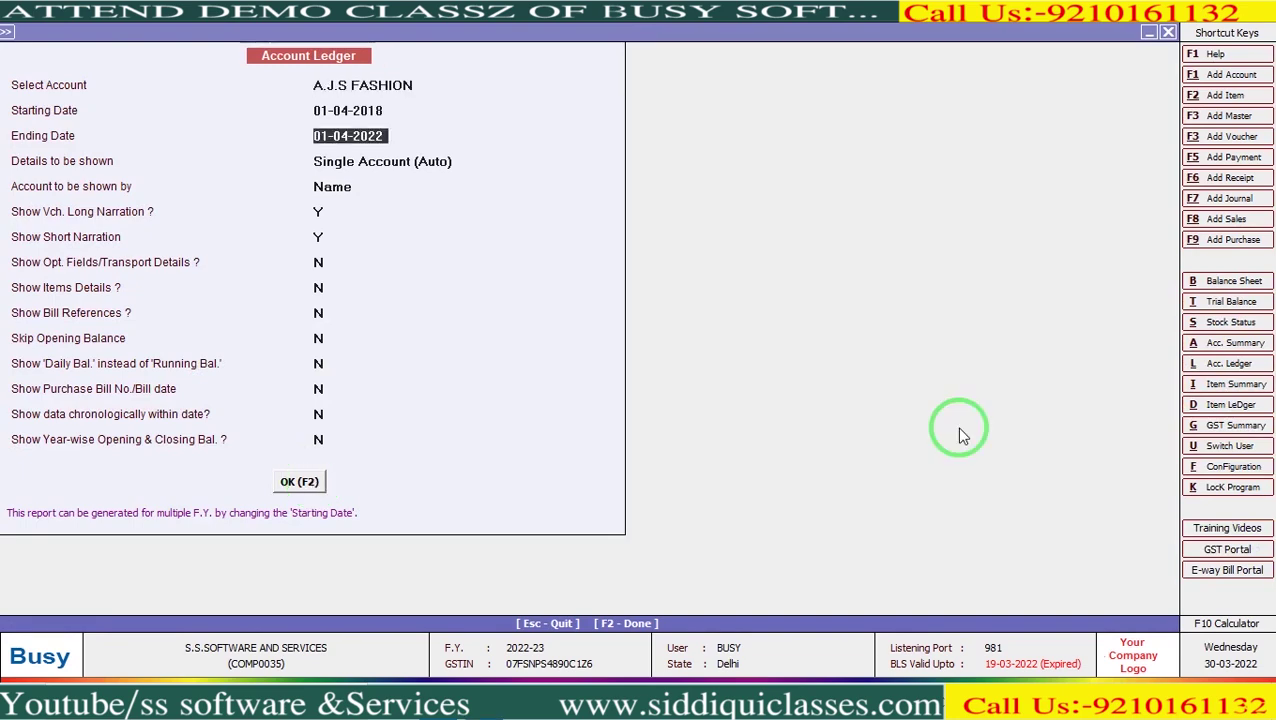
pyautogui.press('Up')
pyautogui.press('Up')
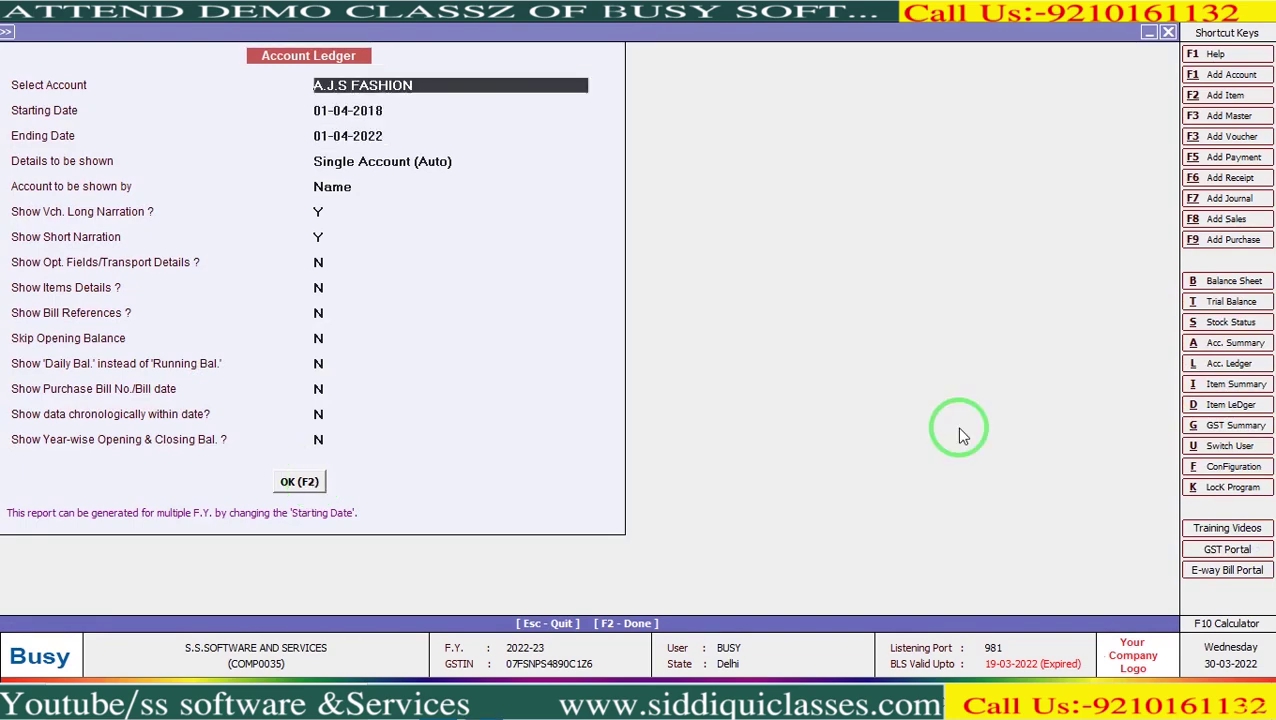
pyautogui.write('cas')
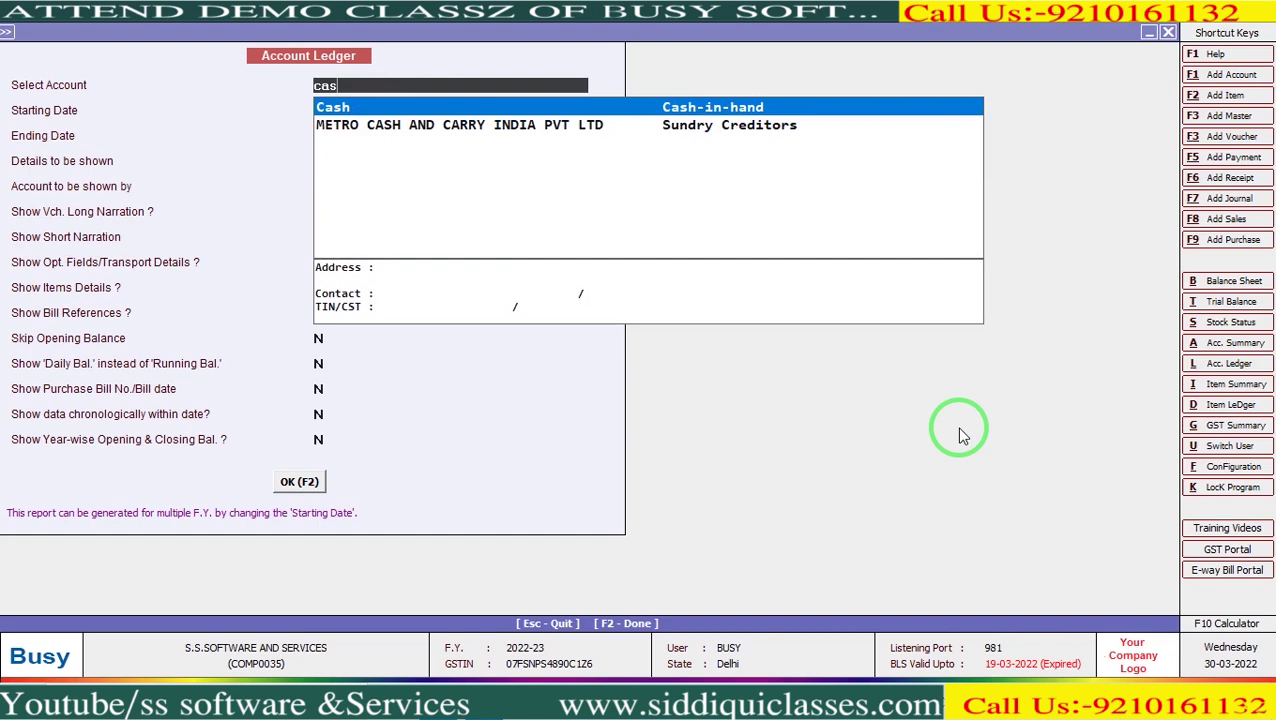
pyautogui.press('Return')
pyautogui.write('1-4')
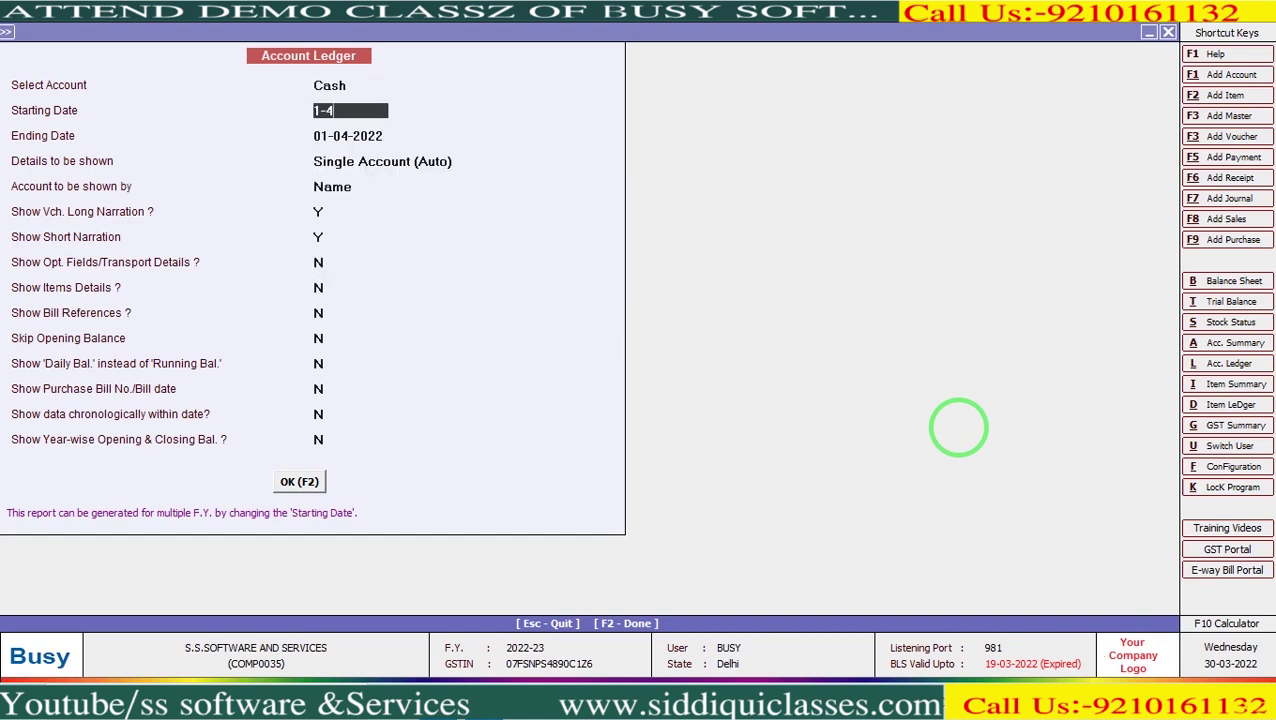
pyautogui.press('Return')
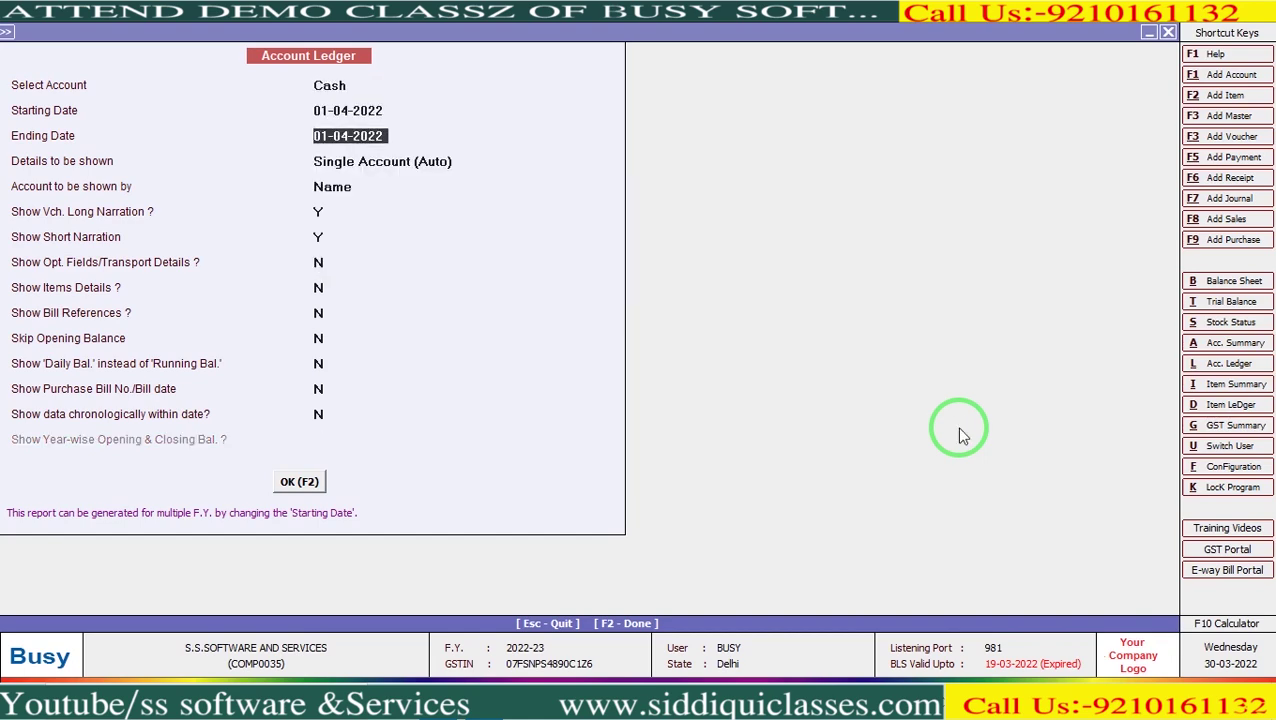
pyautogui.press('F2')
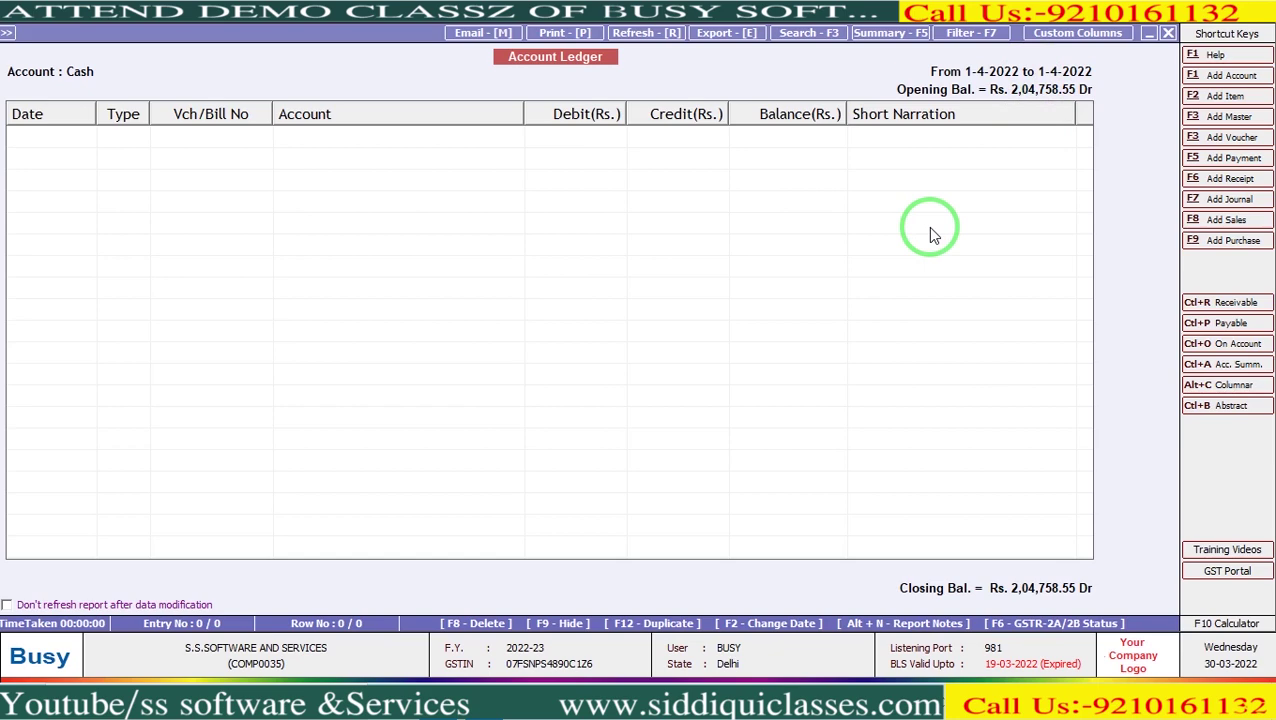
pyautogui.press('Escape')
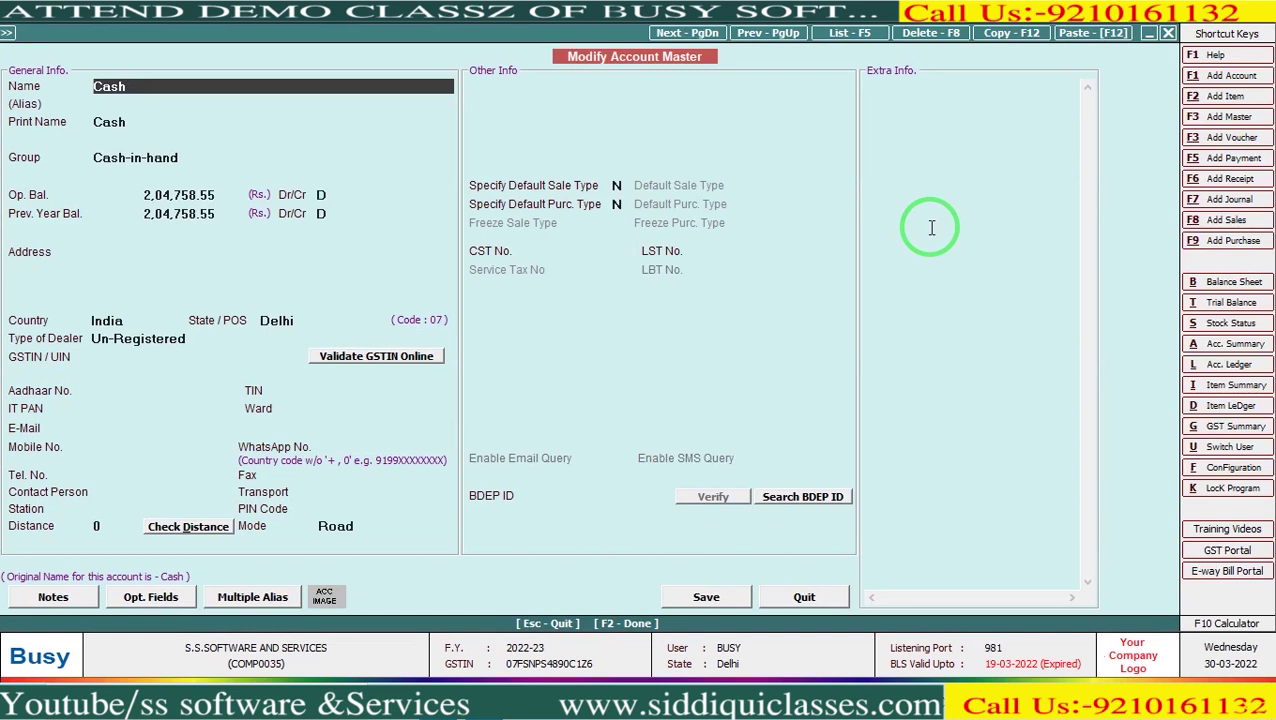
# Check Cash's opening balance against last year's 2,04,758.55 and quit the master unchanged.
pyautogui.press('Return')
pyautogui.press('Return')
pyautogui.press('Return')
pyautogui.press('Return')
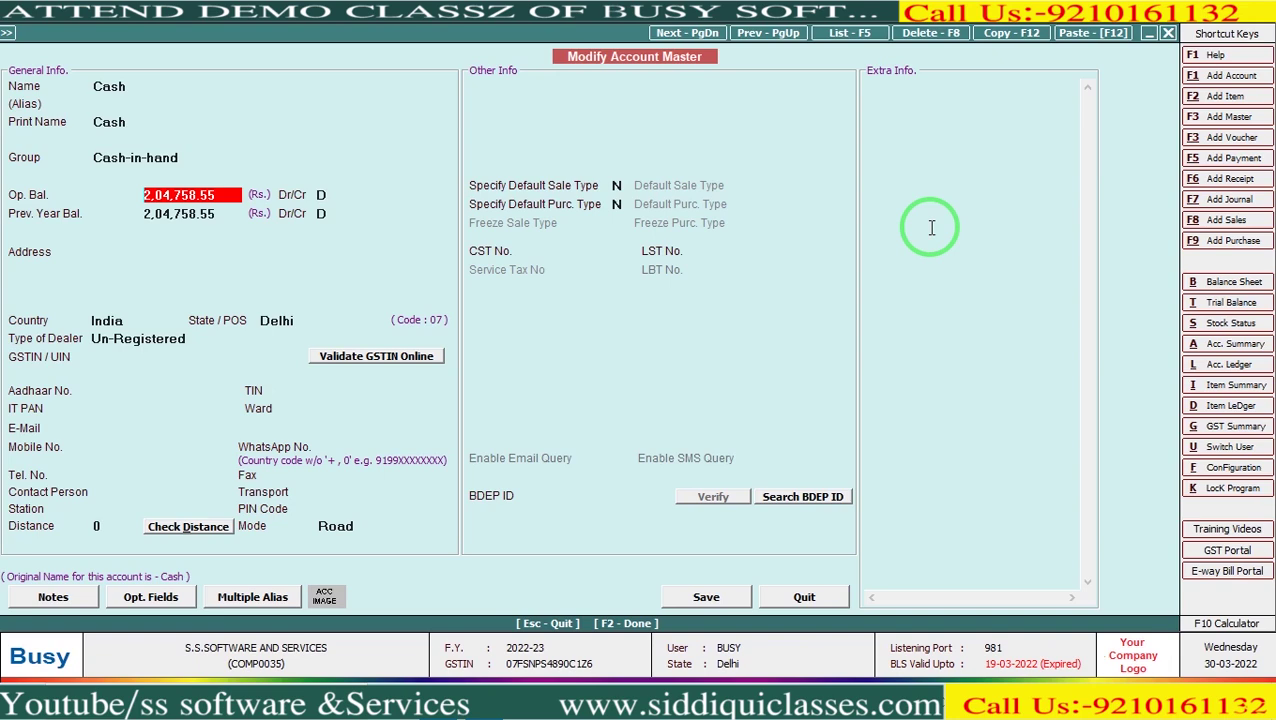
pyautogui.press('Escape')
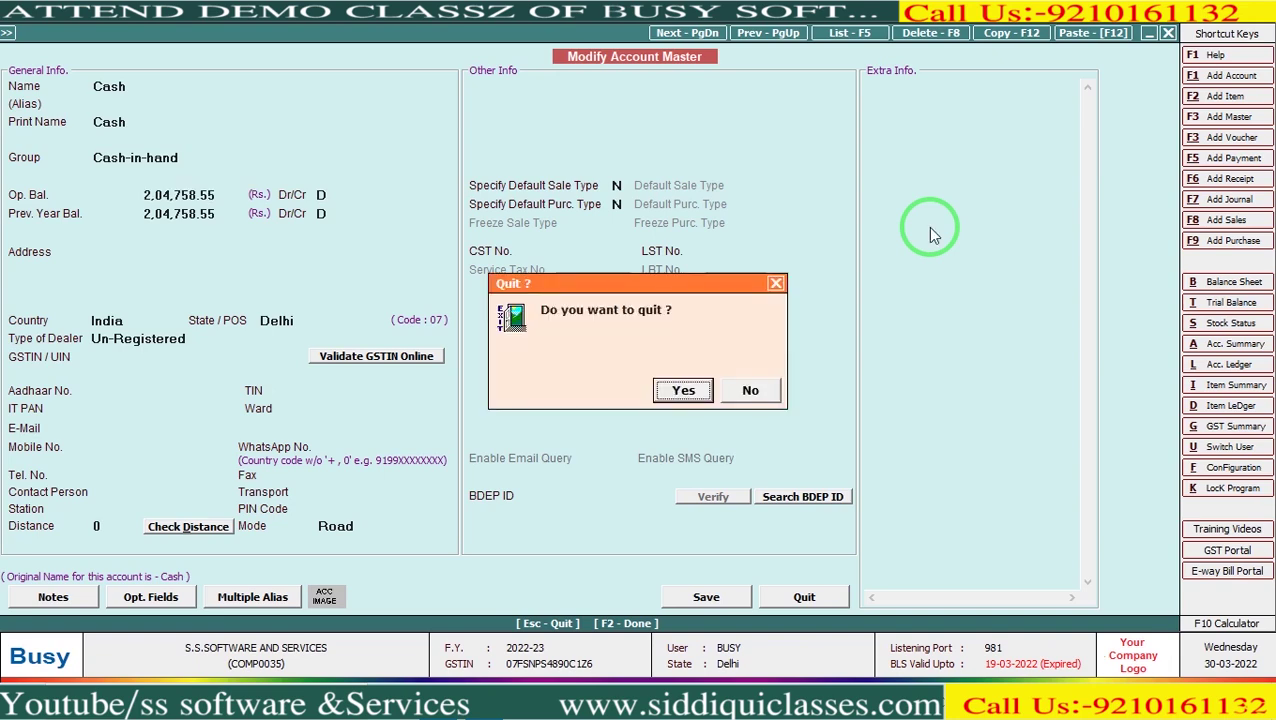
pyautogui.press('Return')
pyautogui.press('Escape')
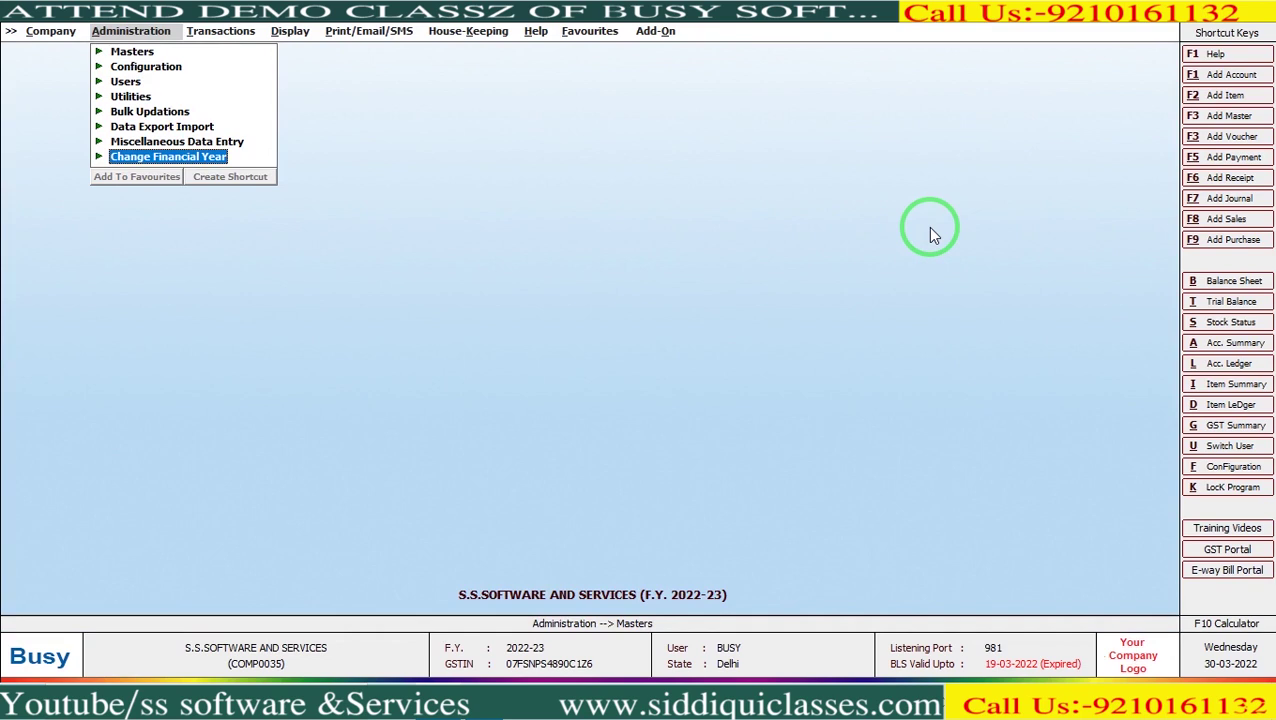
# Switch the company to F.Y. 2021-22 starting 01-04-2021 and acknowledge the success message.
pyautogui.press('Return')
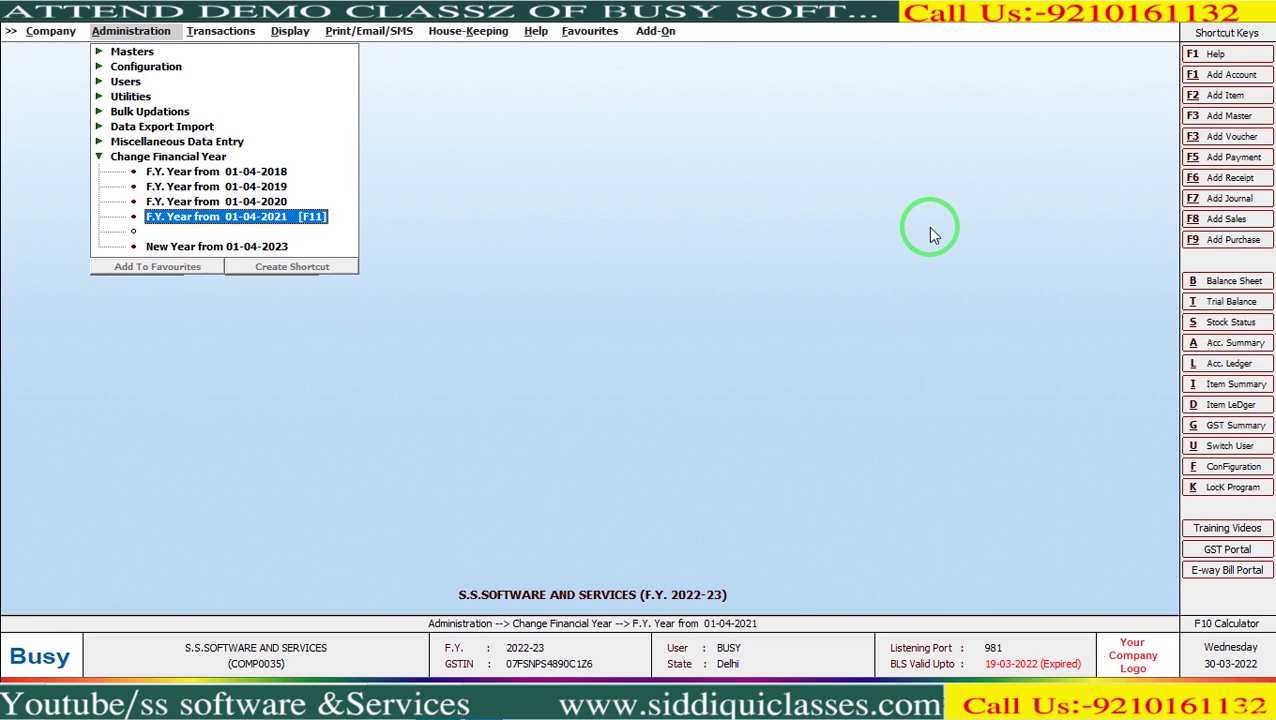
pyautogui.press('Return')
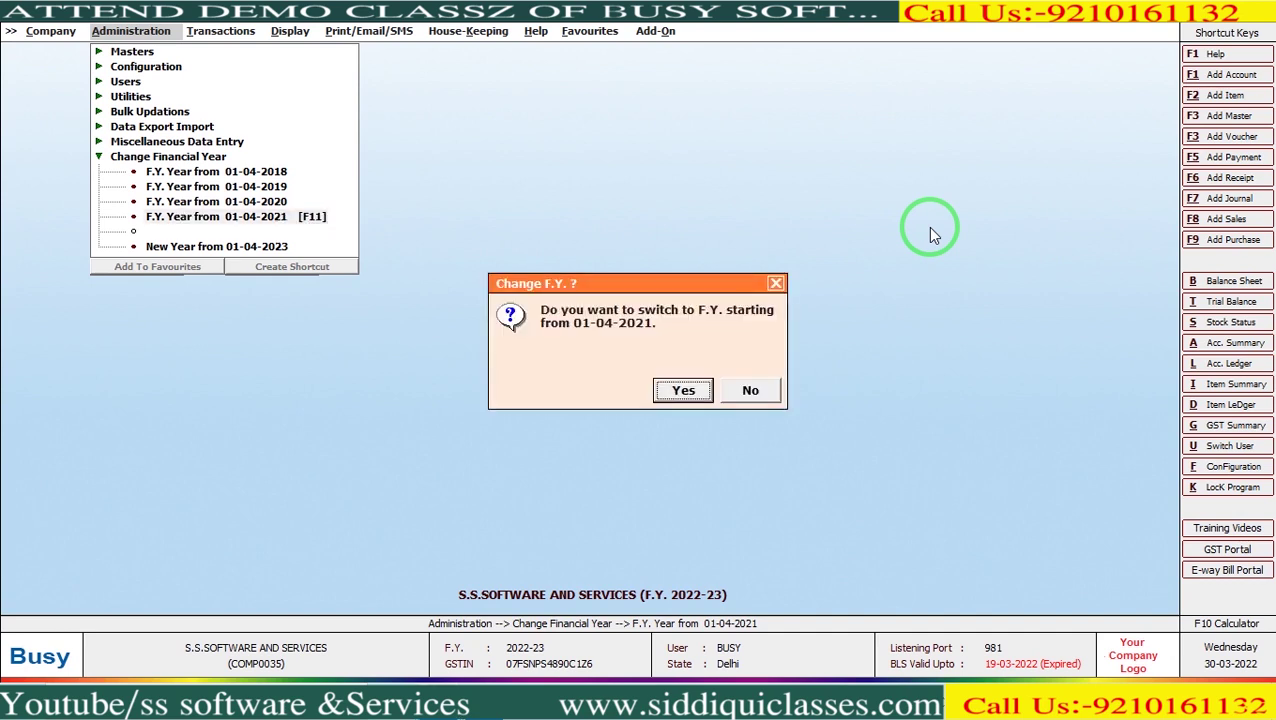
pyautogui.press('Return')
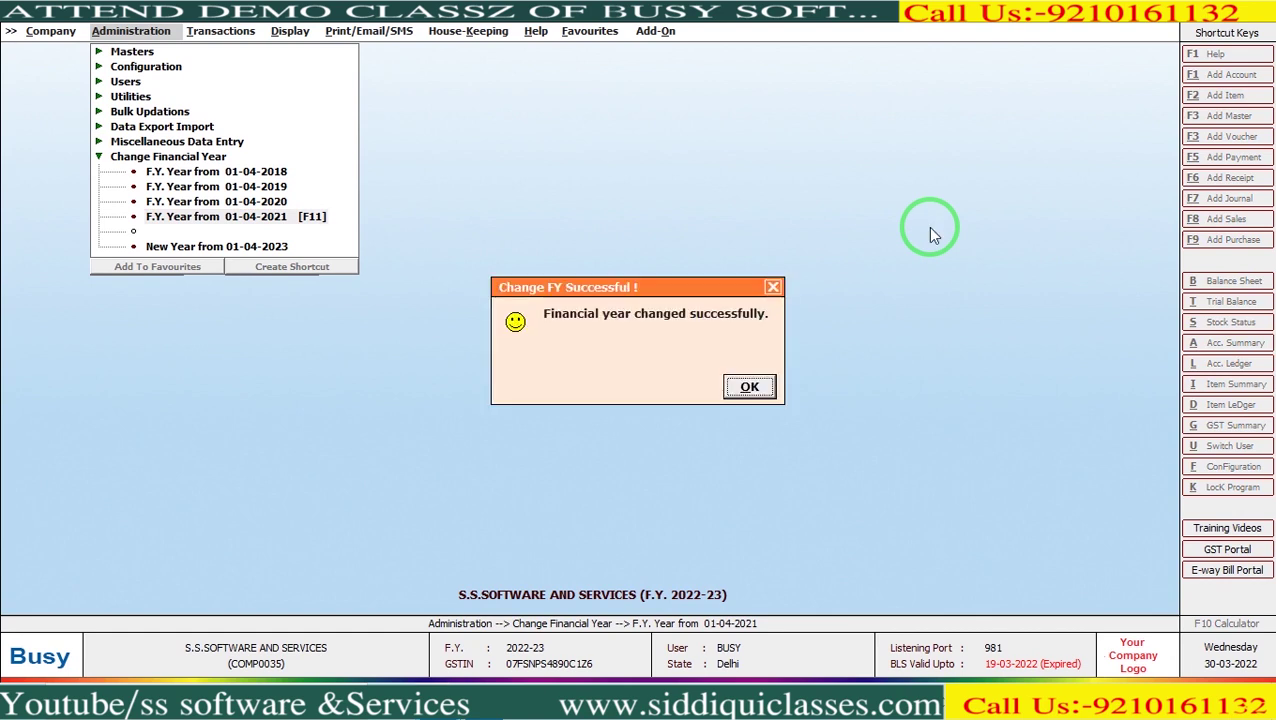
pyautogui.press('Return')
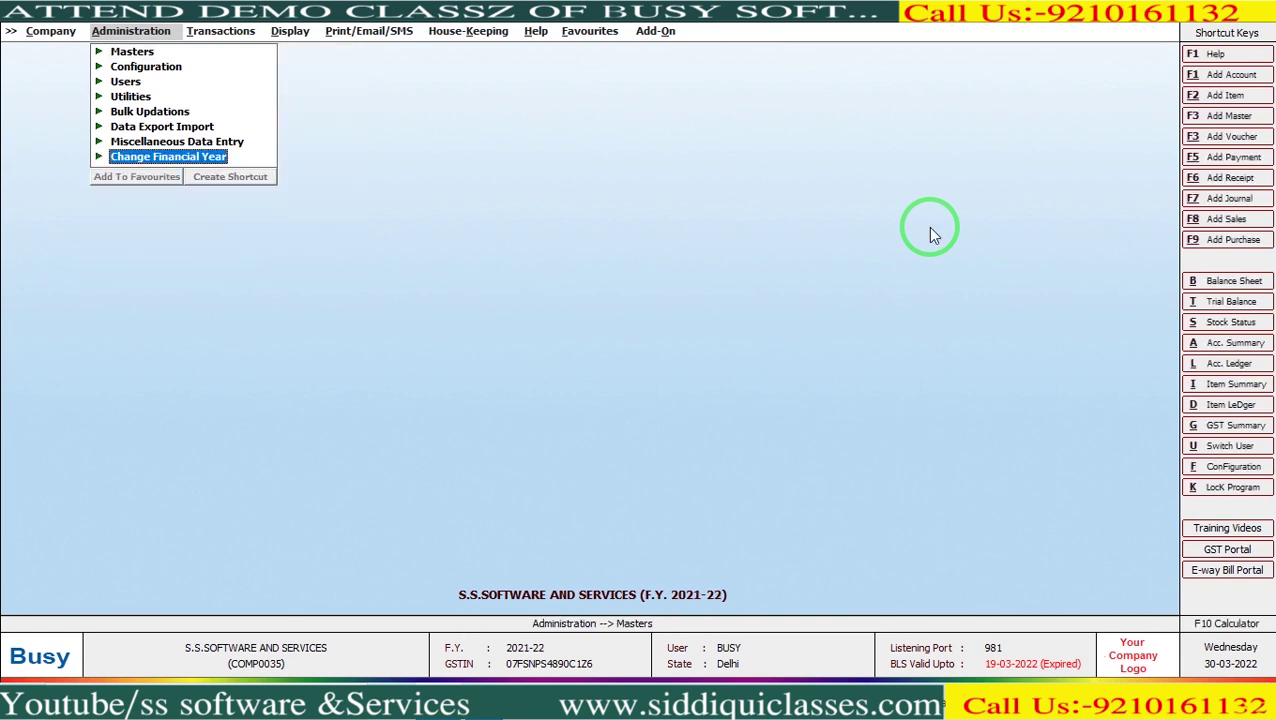
pyautogui.press('Right')
pyautogui.press('Down')
pyautogui.press('Down')
pyautogui.press('Down')
pyautogui.press('Down')
pyautogui.press('Down')
pyautogui.press('Down')
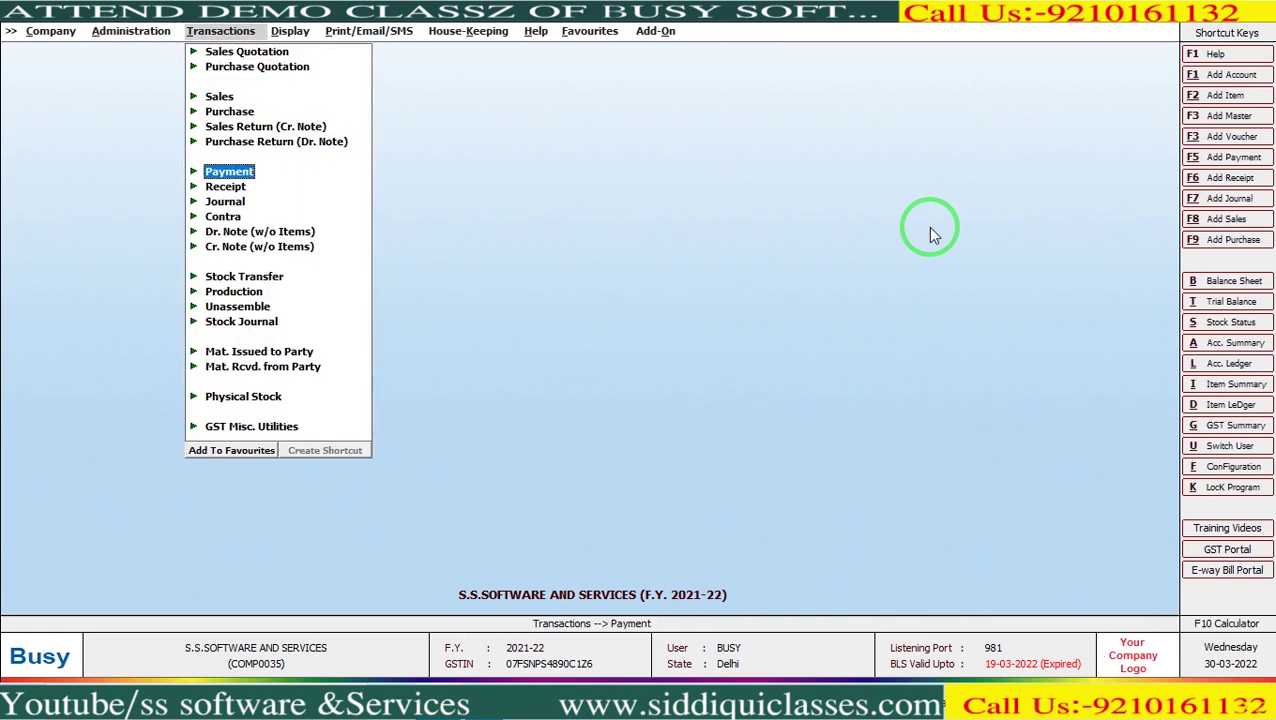
# Start a new payment voucher, keeping GST nature as Not Applicable.
pyautogui.press('Return')
pyautogui.press('Return')
pyautogui.press('Return')
pyautogui.press('Return')
pyautogui.press('Return')
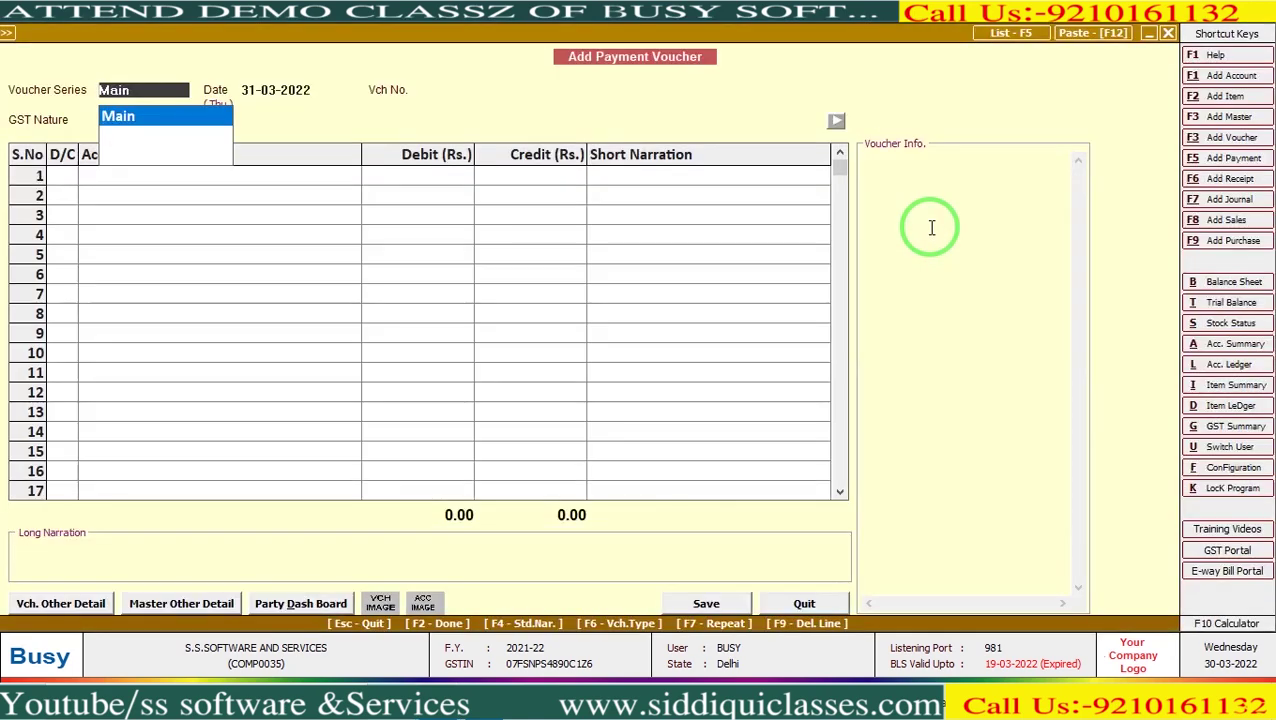
pyautogui.press('Left')
pyautogui.press('Return')
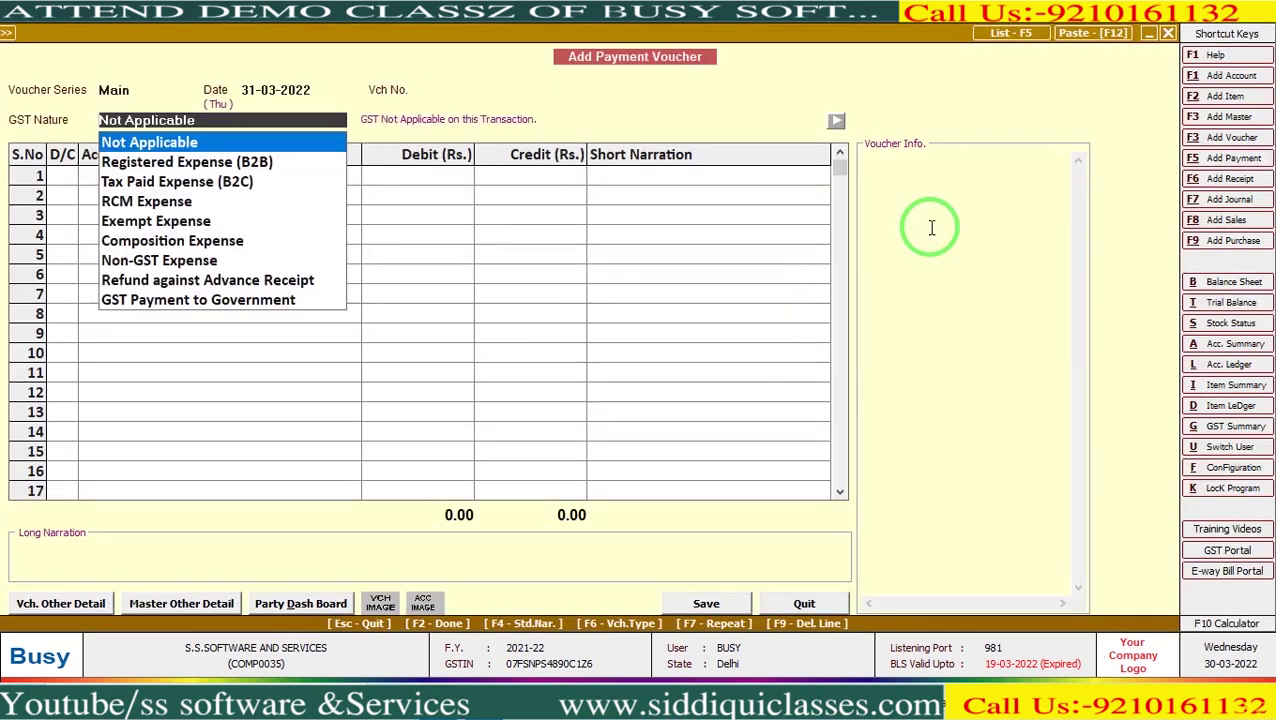
pyautogui.press('Return')
pyautogui.press('Return')
# Debit Conveyance Expenses 4,000.00, credit Cash 4,000.00, and save the voucher.
pyautogui.write('con')
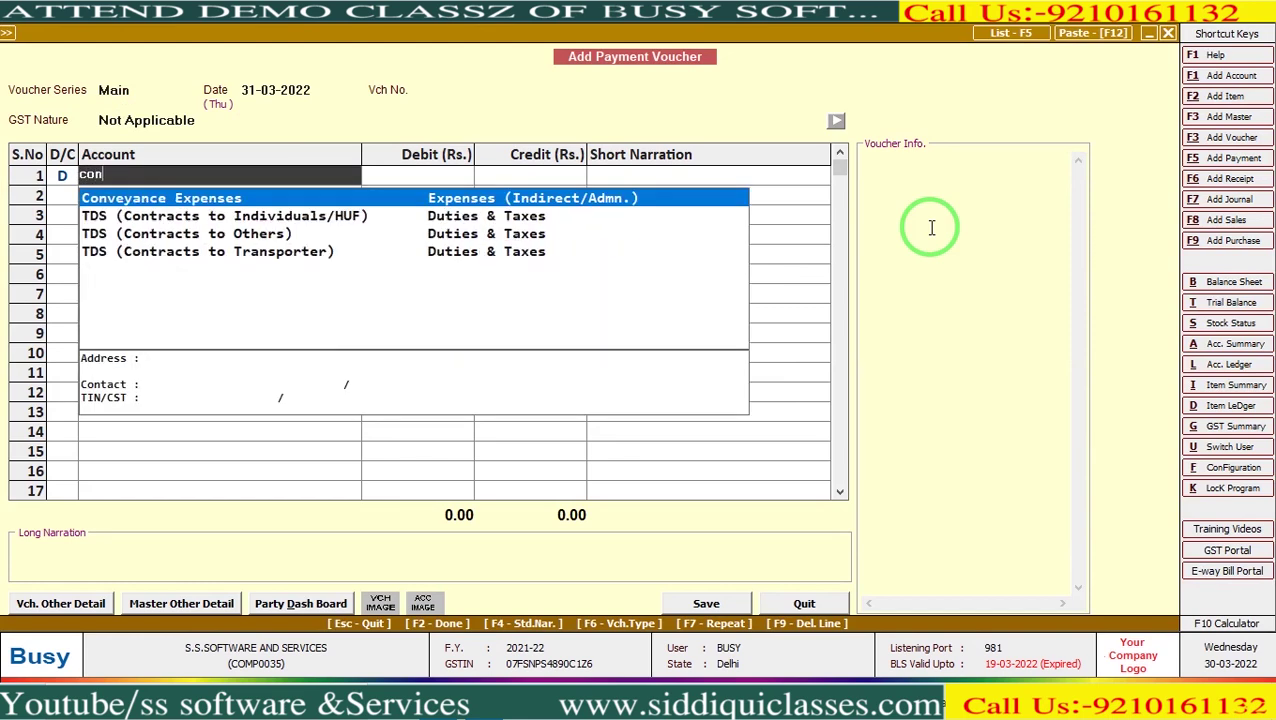
pyautogui.press('Return')
pyautogui.write('1')
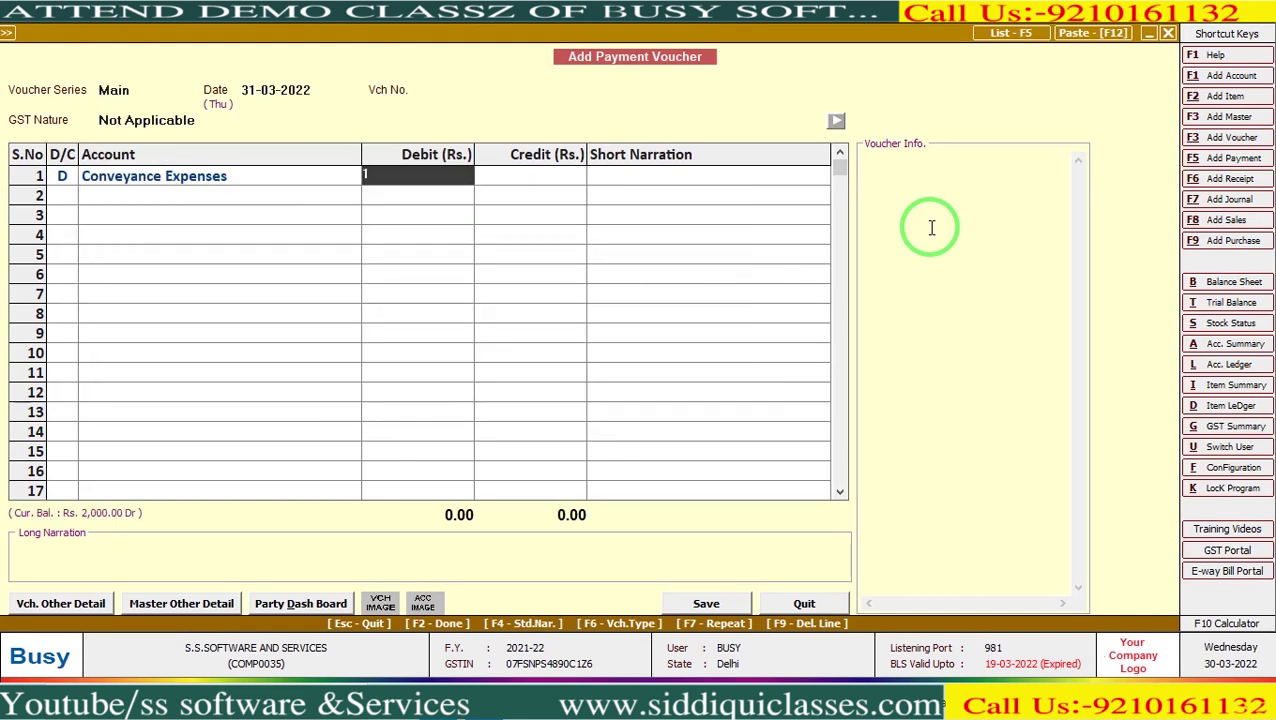
pyautogui.press('BackSpace')
pyautogui.write('4000')
pyautogui.press('Return')
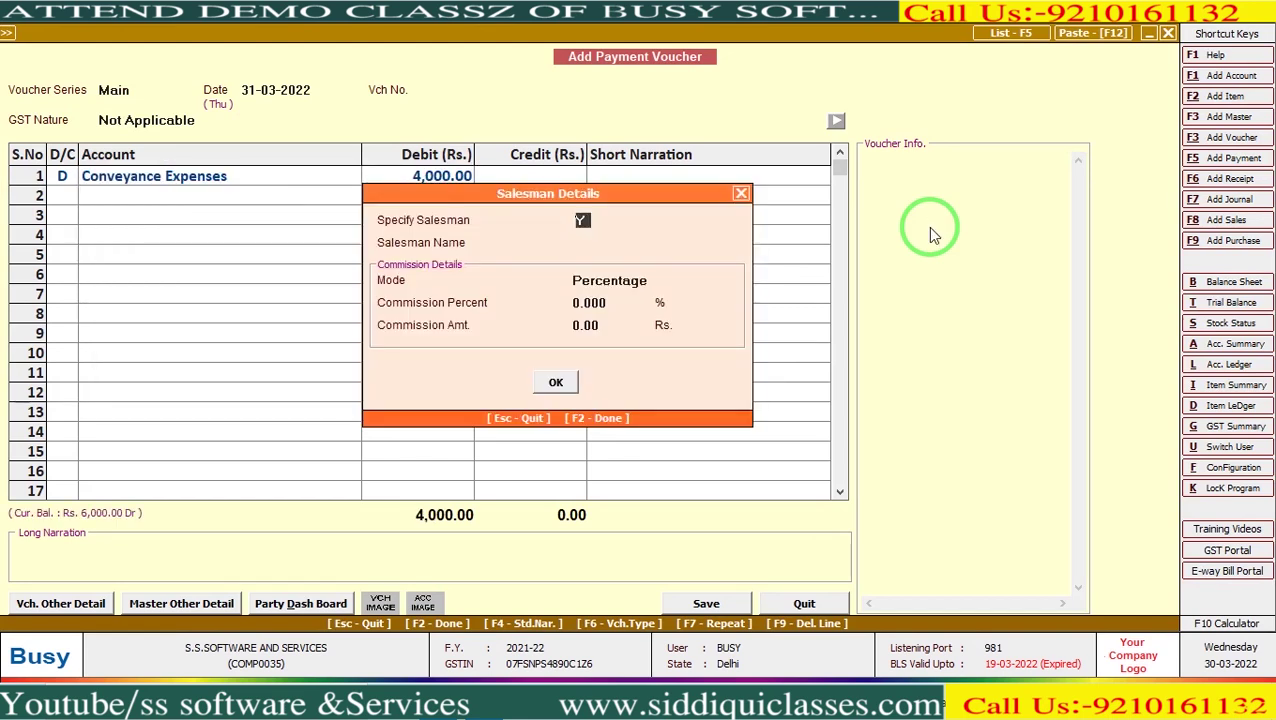
pyautogui.press('Return')
pyautogui.press('Return')
pyautogui.press('Return')
pyautogui.press('Return')
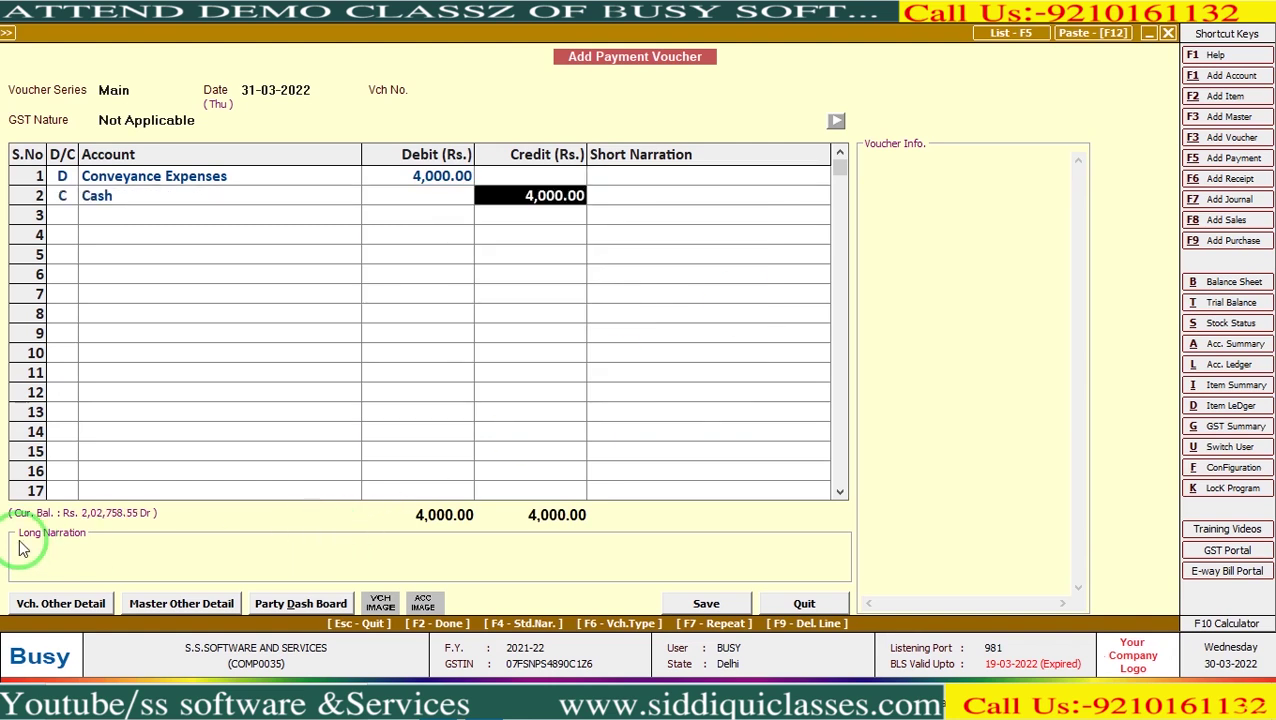
pyautogui.press('Return')
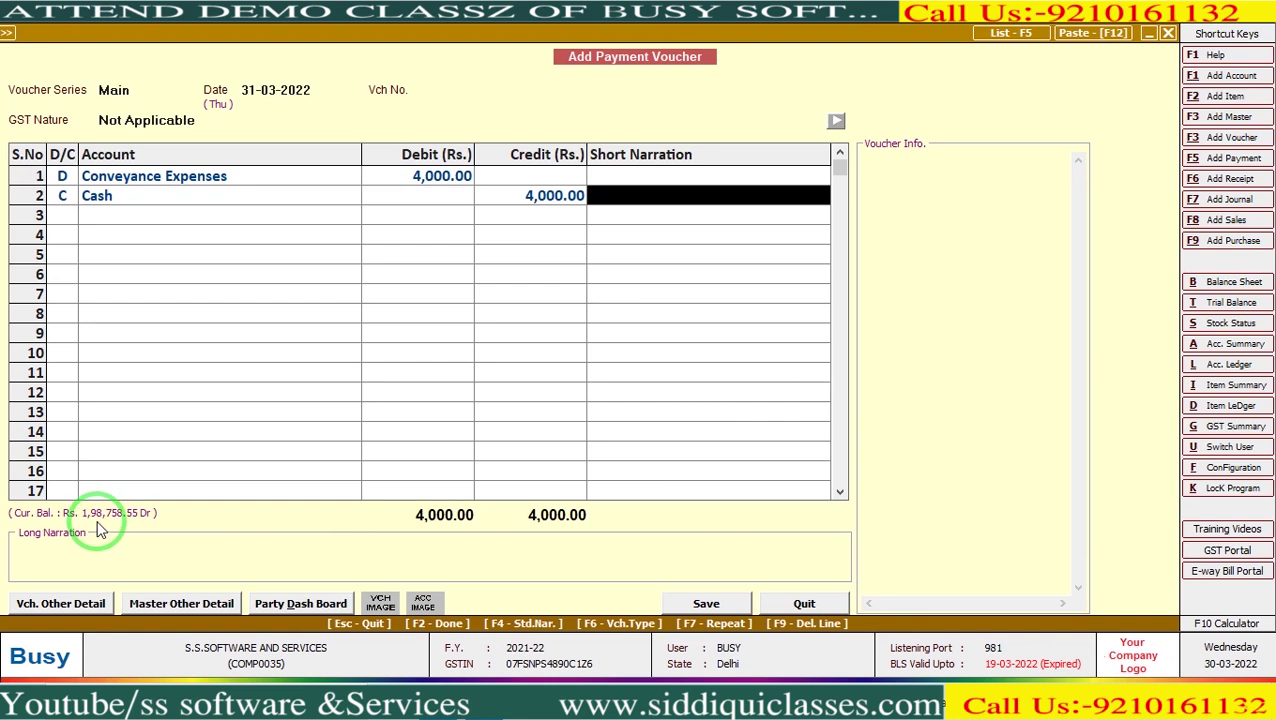
pyautogui.press('Return')
pyautogui.press('Return')
pyautogui.press('Return')
pyautogui.press('Return')
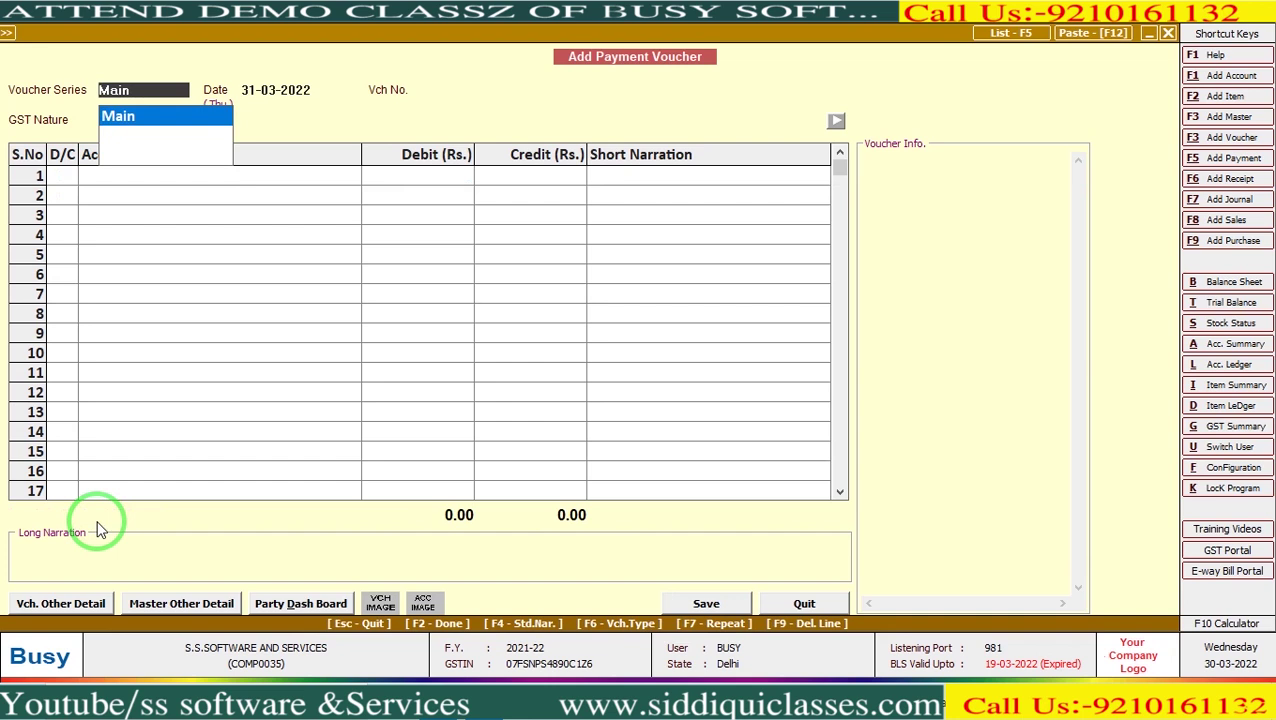
pyautogui.press('Escape')
pyautogui.press('Escape')
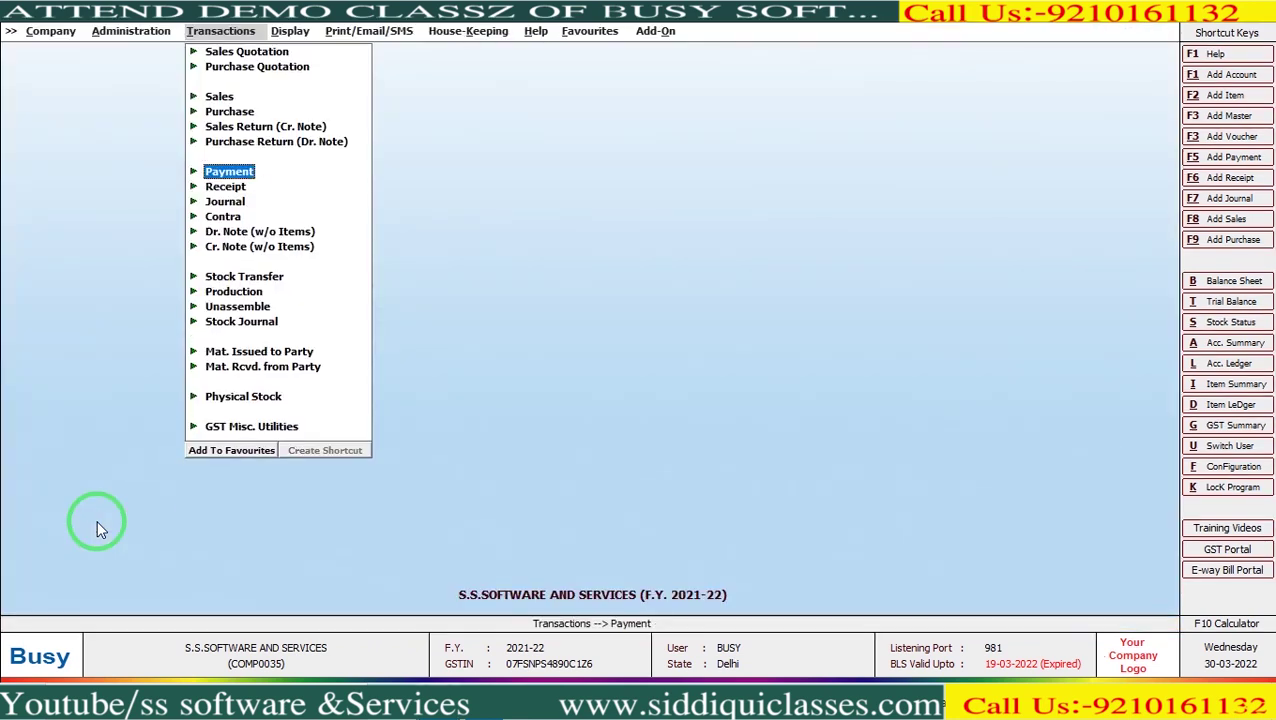
# Request the move to the year from 01-04-2022, carrying balances for new and changed masters.
pyautogui.press('Left')
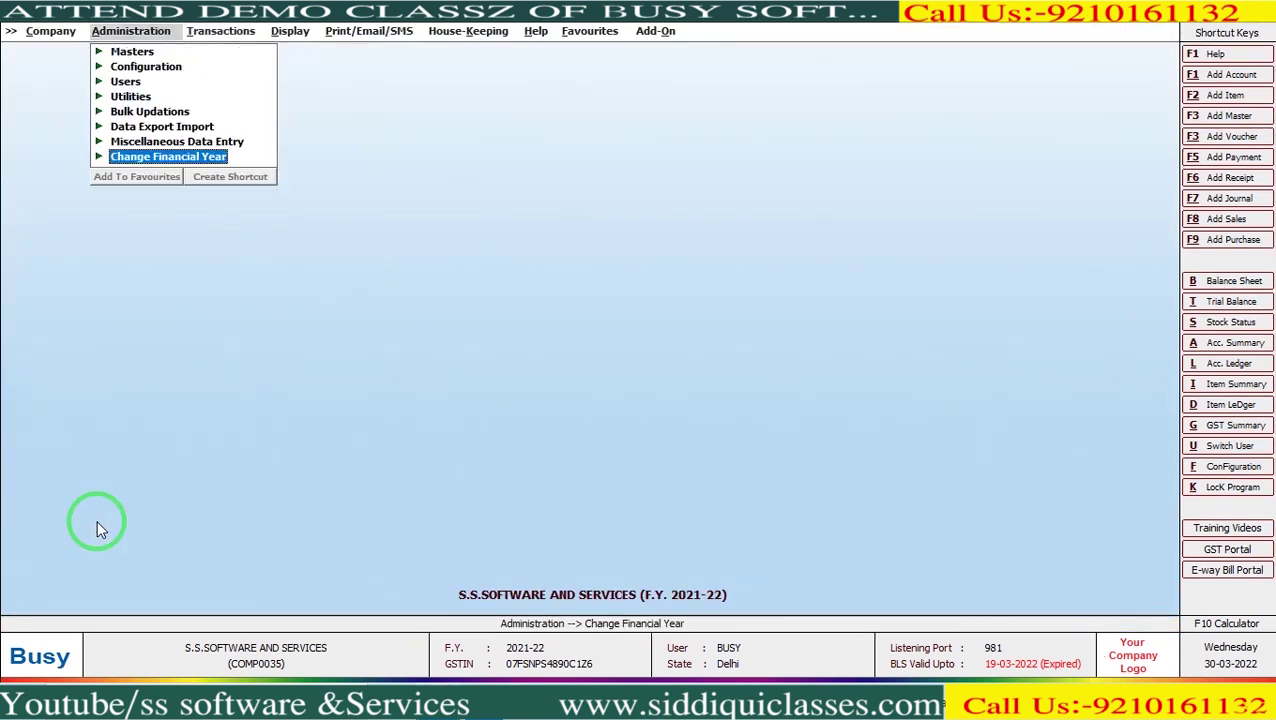
pyautogui.press('Return')
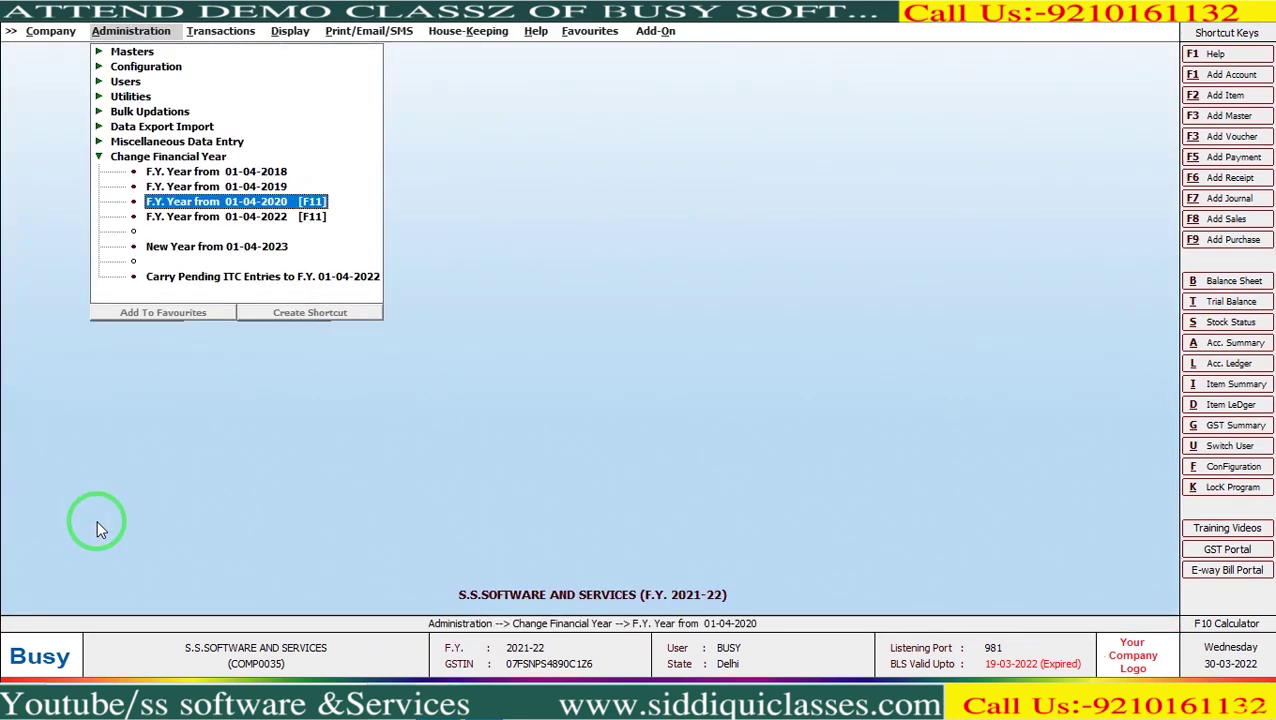
pyautogui.press('Down')
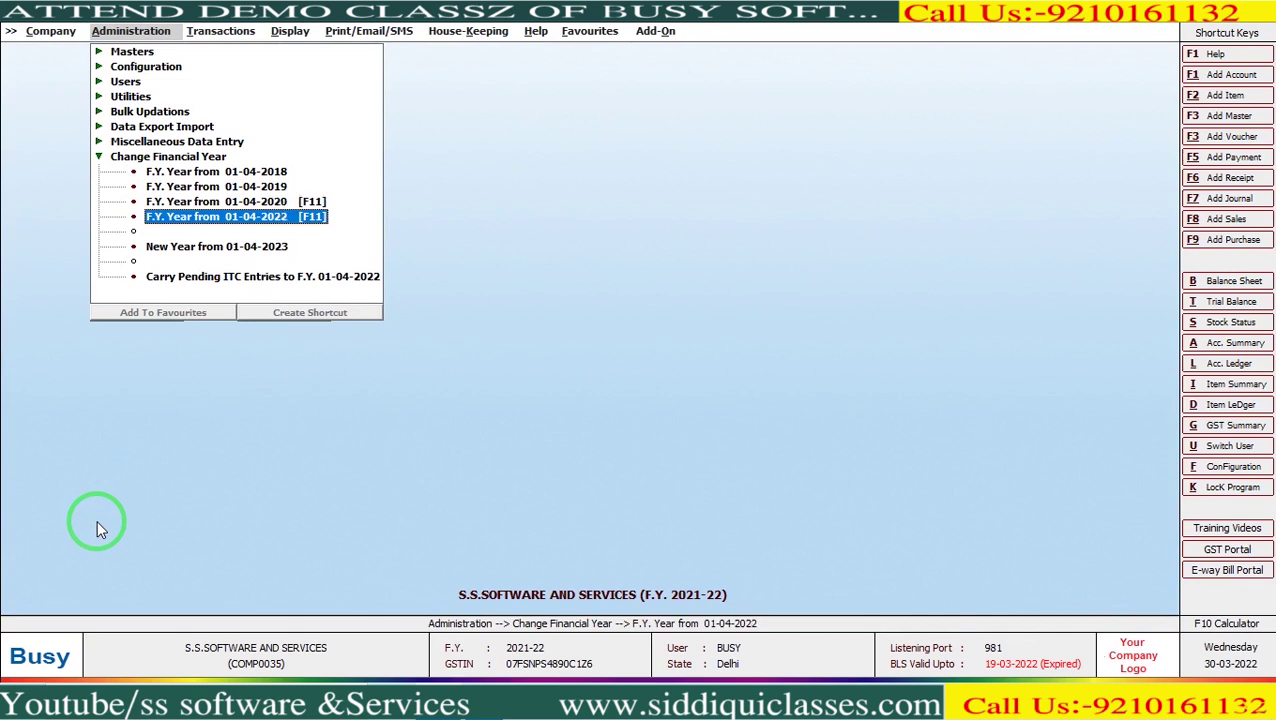
pyautogui.press('Return')
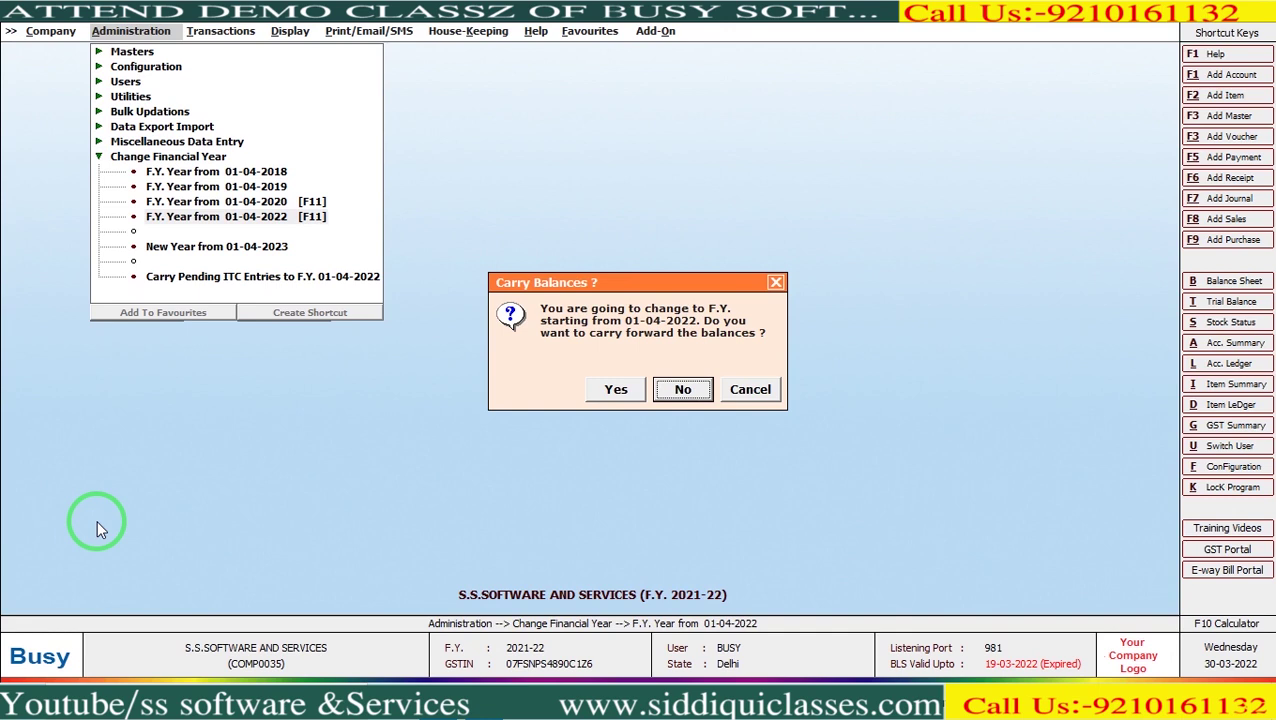
pyautogui.press('Left')
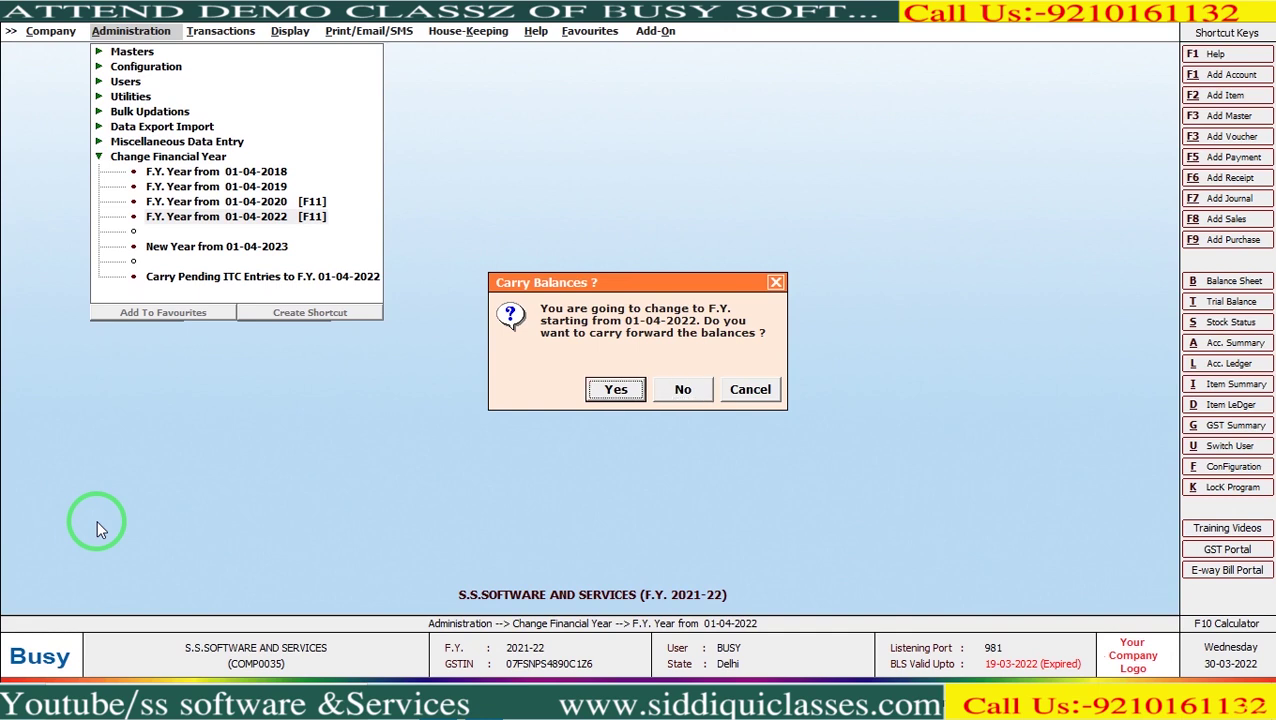
pyautogui.press('Return')
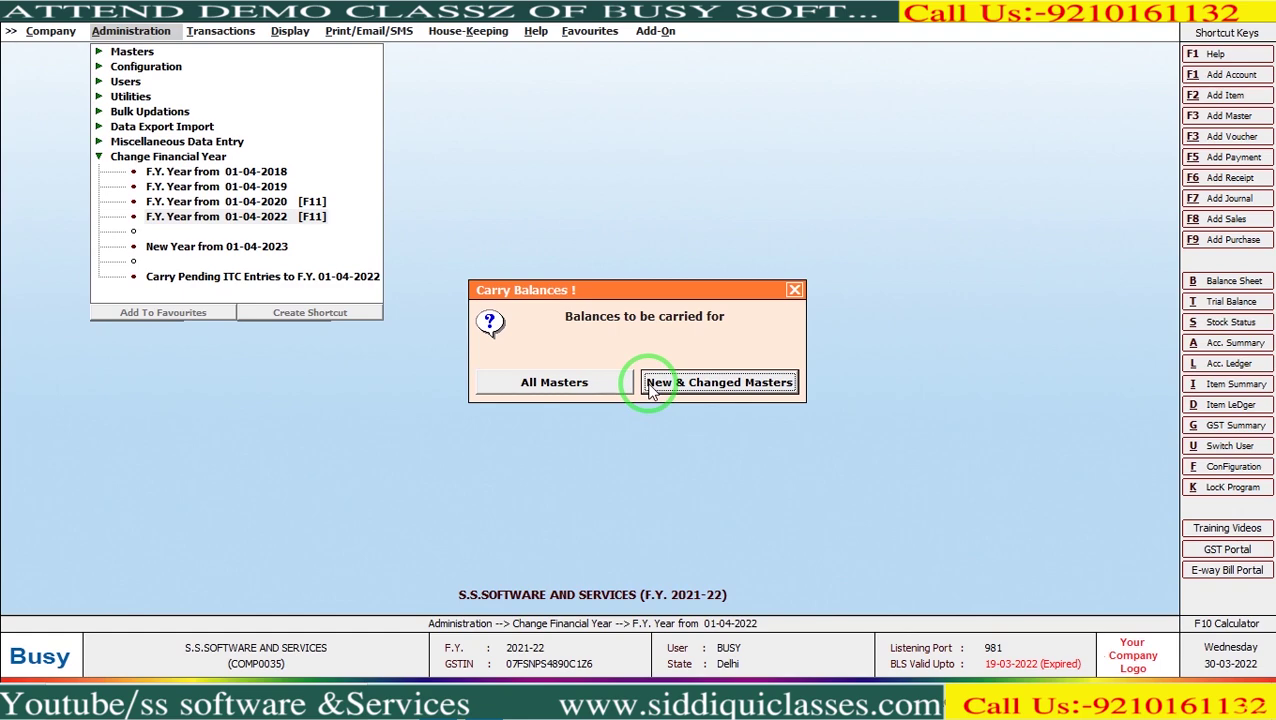
pyautogui.click(648, 384)
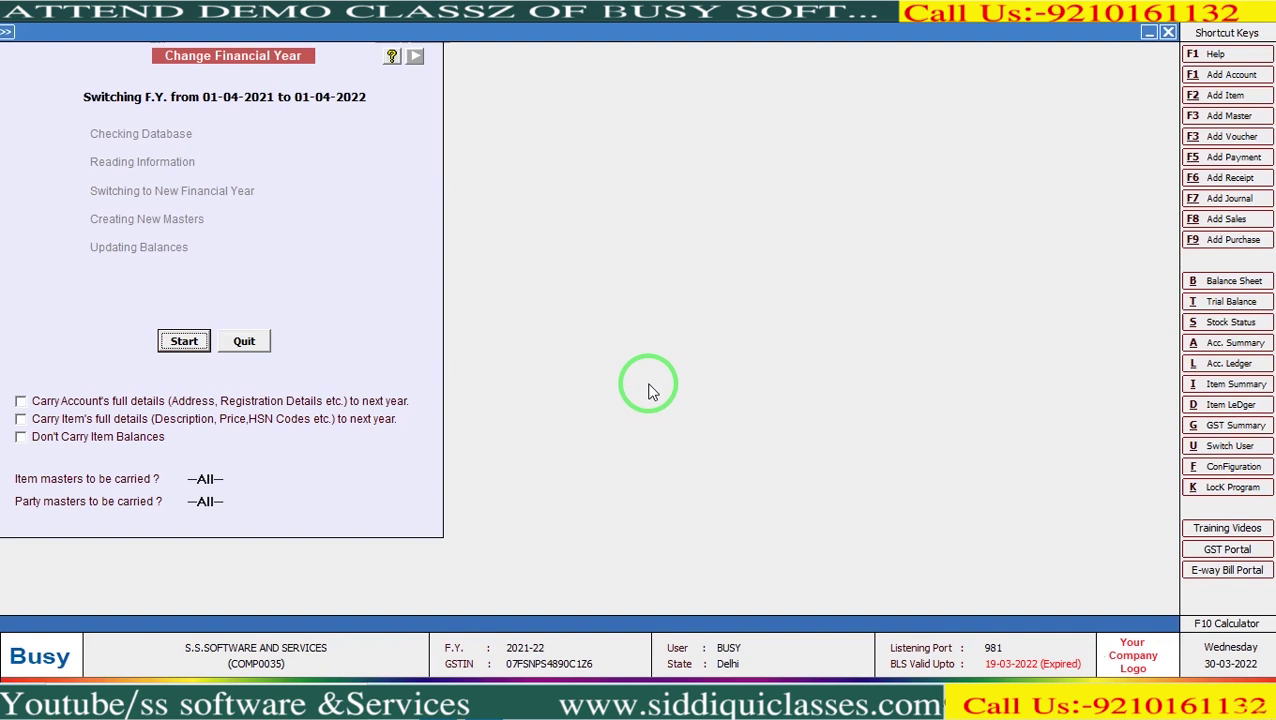
# Carry full account and item details forward and run the switch to F.Y. 2022-23.
pyautogui.click(33, 405)
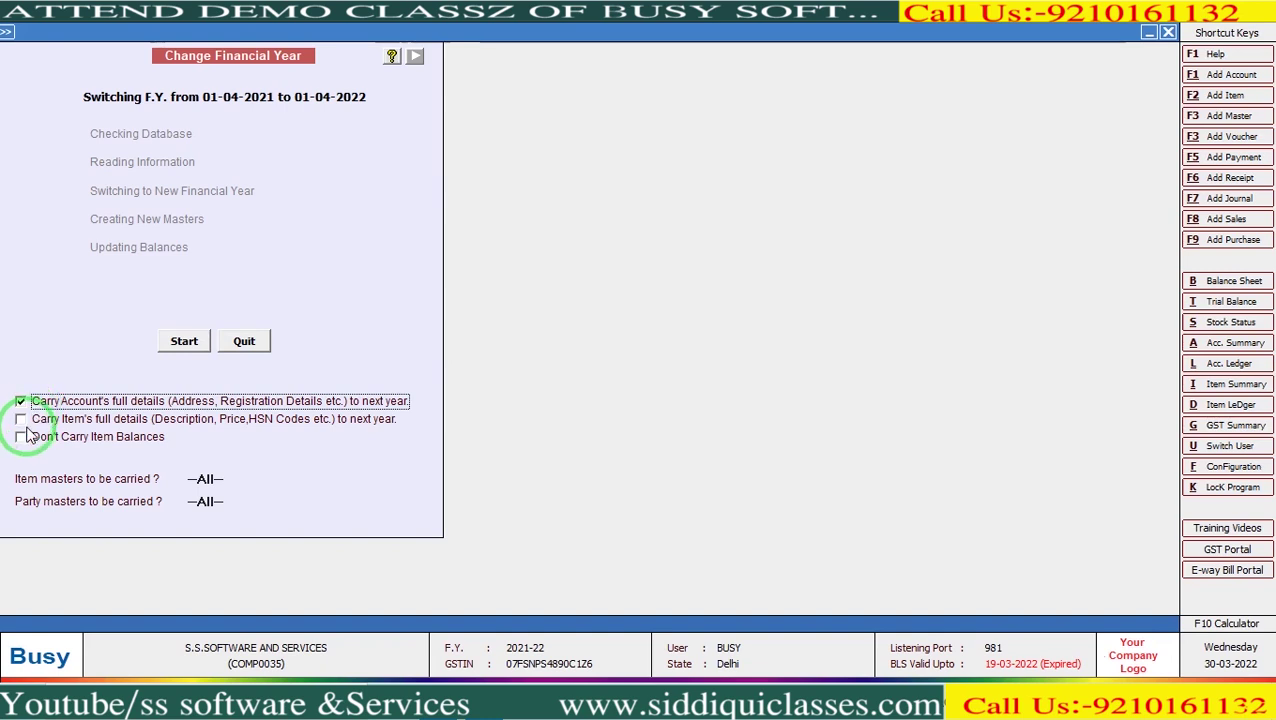
pyautogui.press('Tab')
pyautogui.click(190, 346)
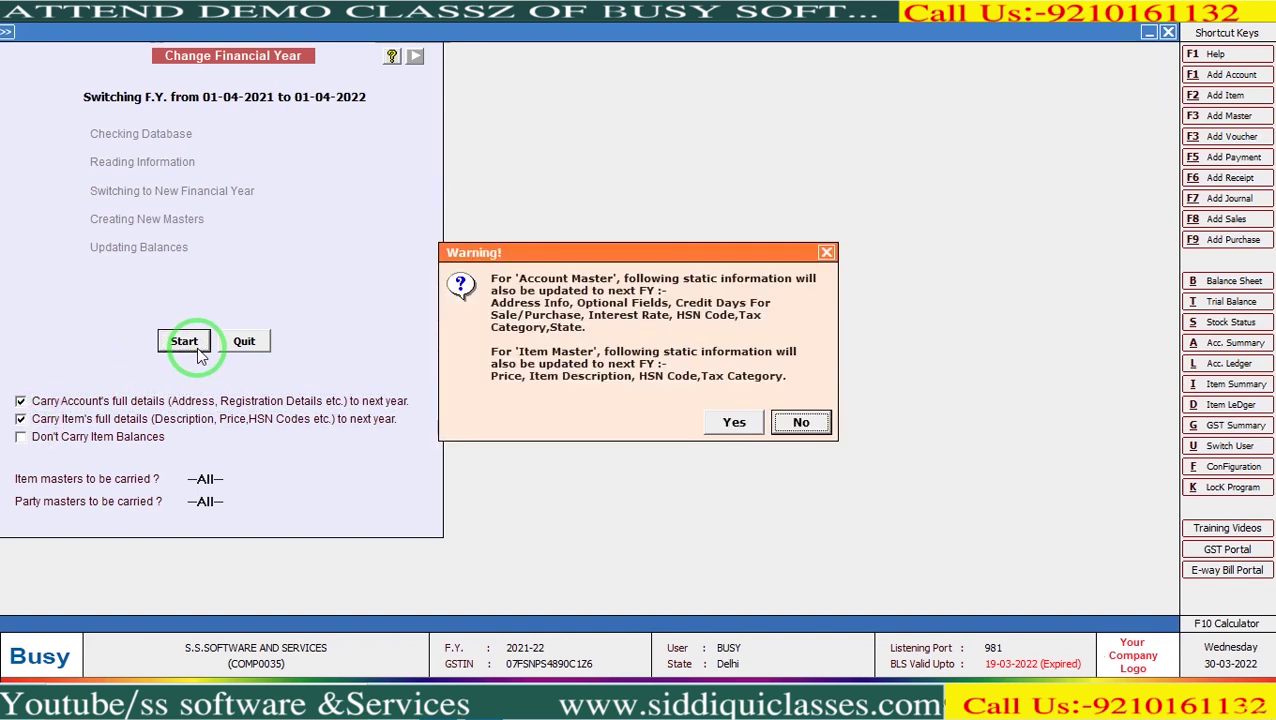
pyautogui.press('Left')
pyautogui.press('Return')
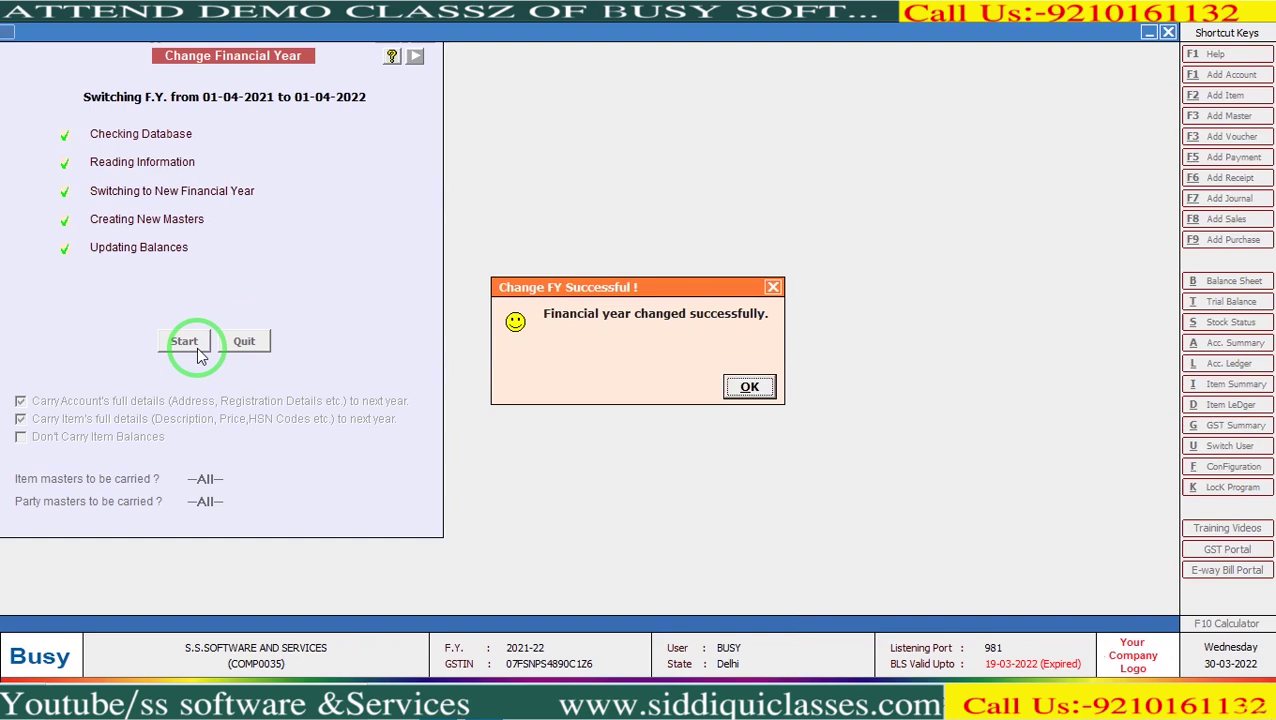
pyautogui.press('Return')
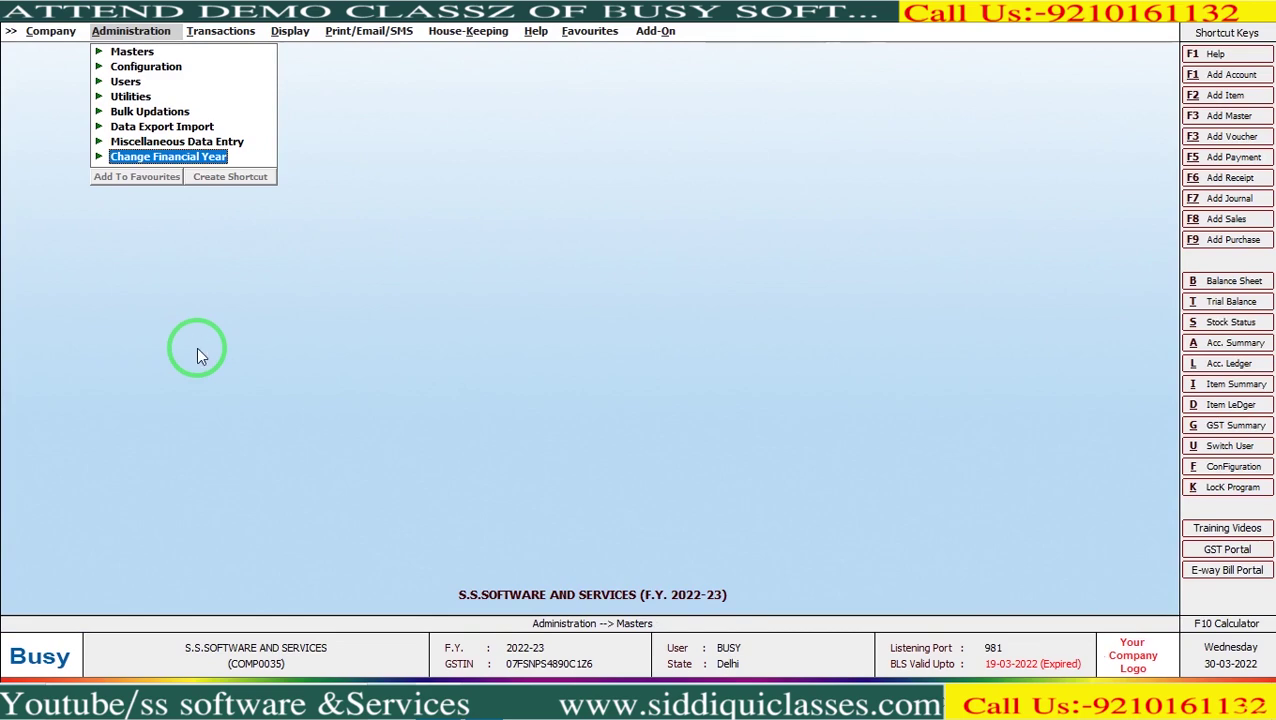
# Check the Cash ledger opens 01-04-2022 at Rs. 1,98,758.55 Dr, then exit it.
pyautogui.press('l')
pyautogui.press('F2')
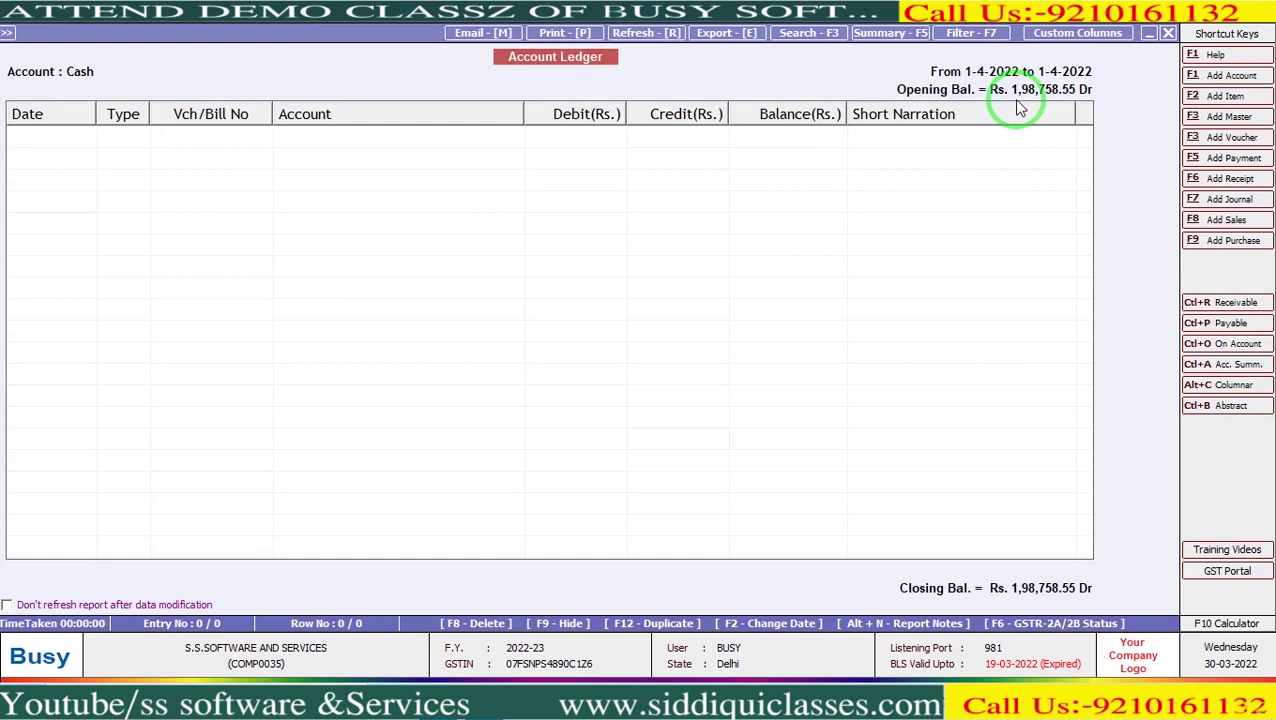
pyautogui.press('Escape')
pyautogui.press('Escape')
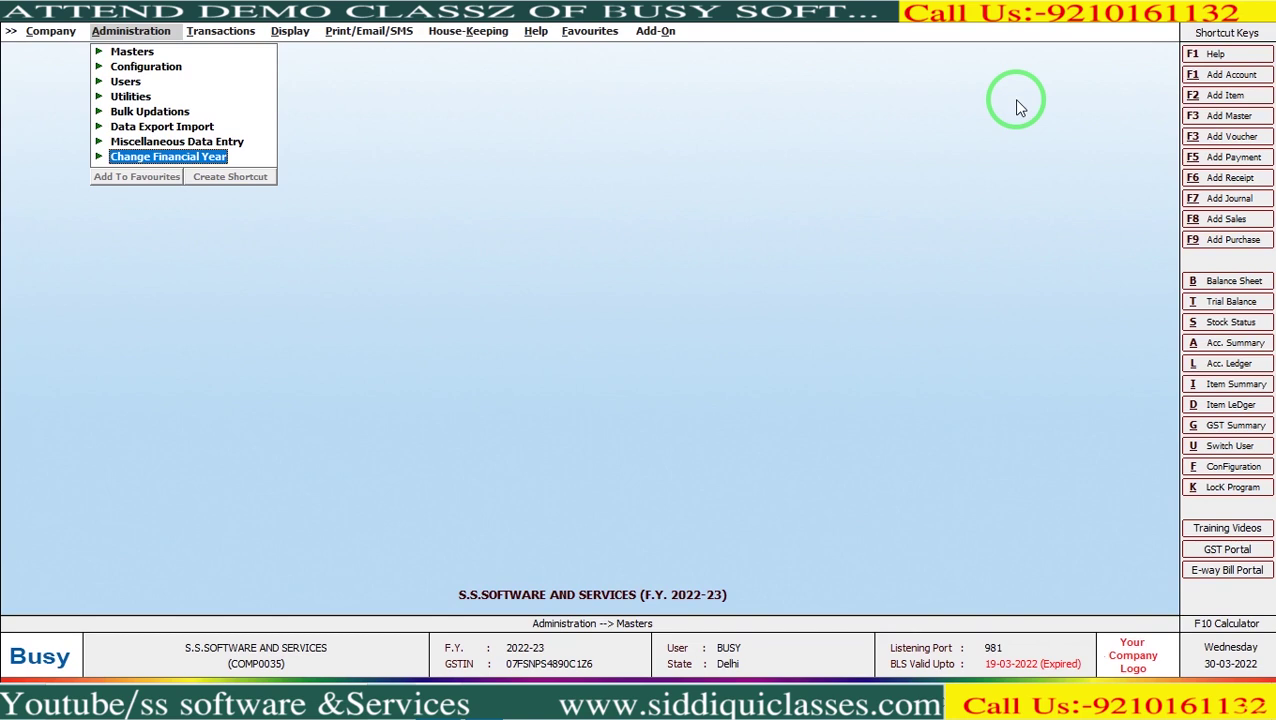
pyautogui.press('Left')
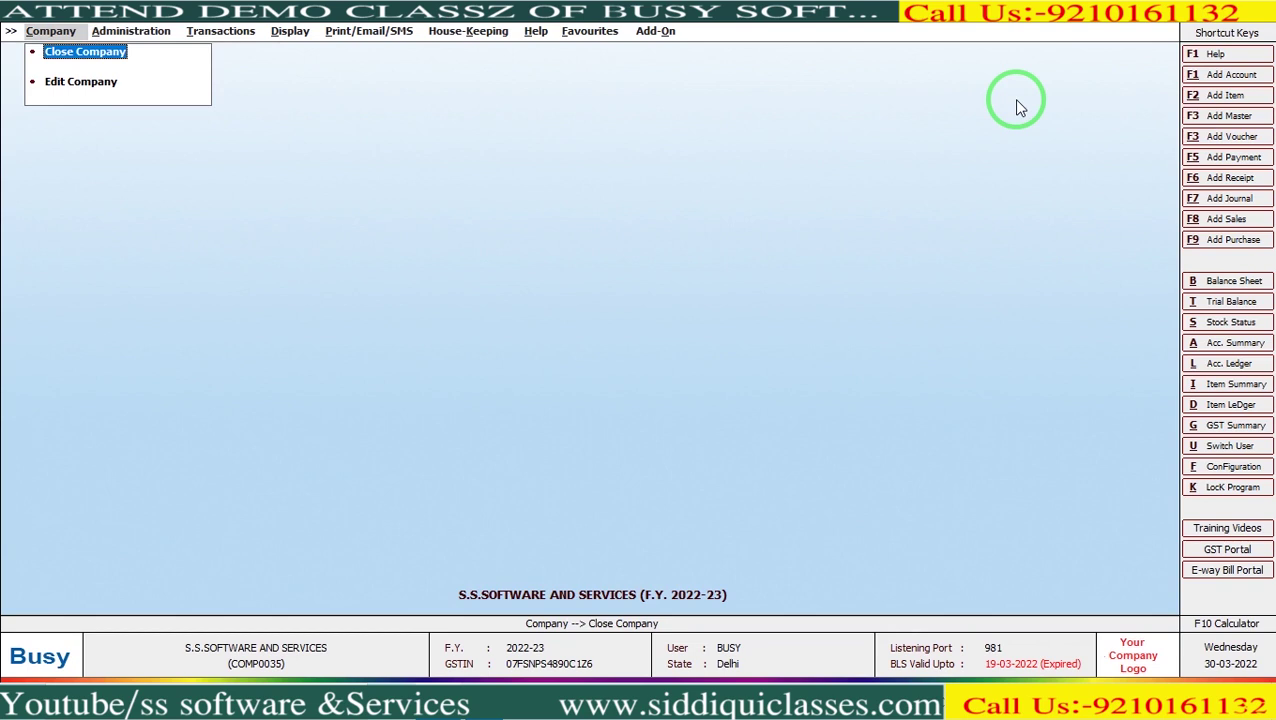
# Close the company and open Delete Company/Single F.Y. for S.S. Software and Services with SuperUser credentials.
pyautogui.press('Return')
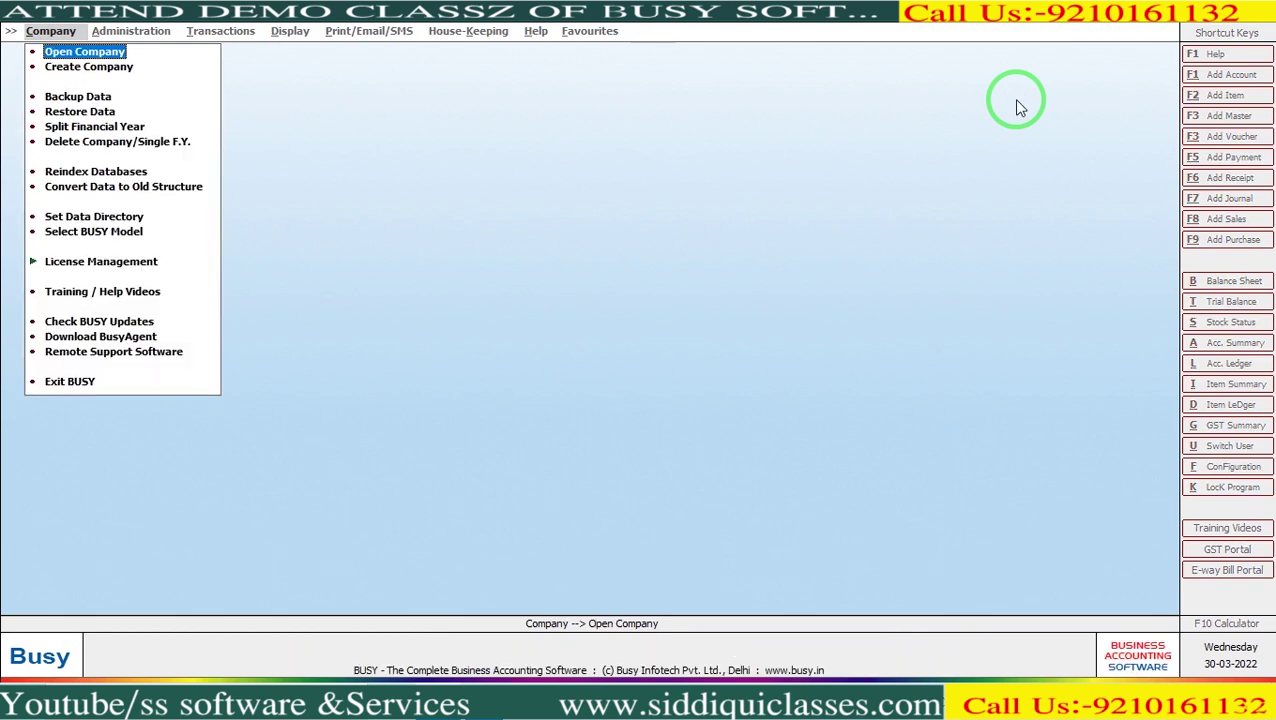
pyautogui.press('Down')
pyautogui.press('Down')
pyautogui.press('Down')
pyautogui.press('Down')
pyautogui.press('Down')
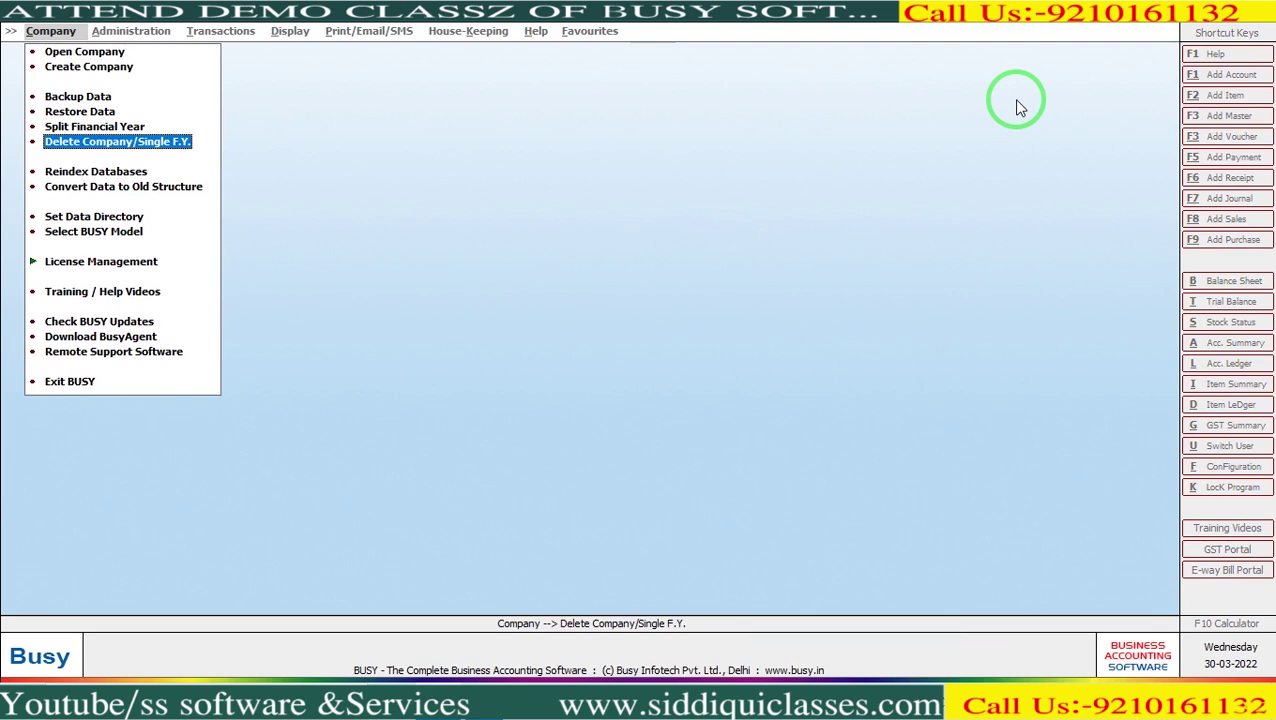
pyautogui.press('Return')
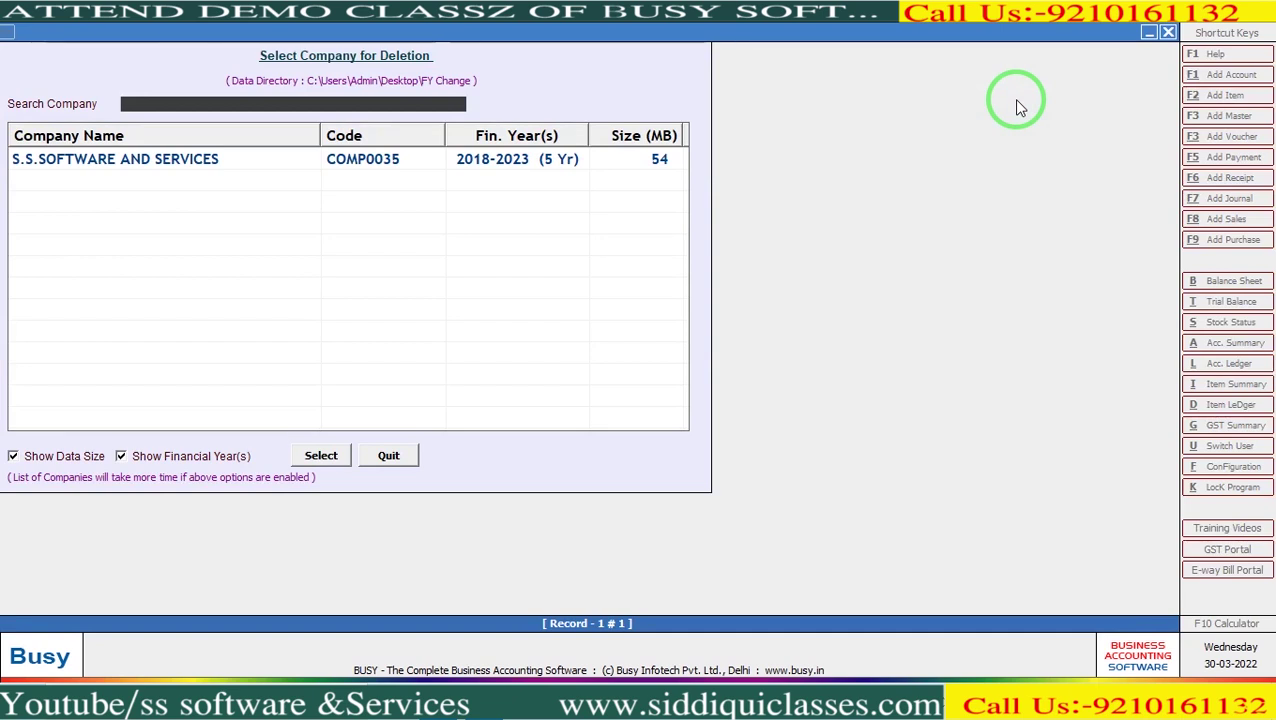
pyautogui.press('Down')
pyautogui.press('Return')
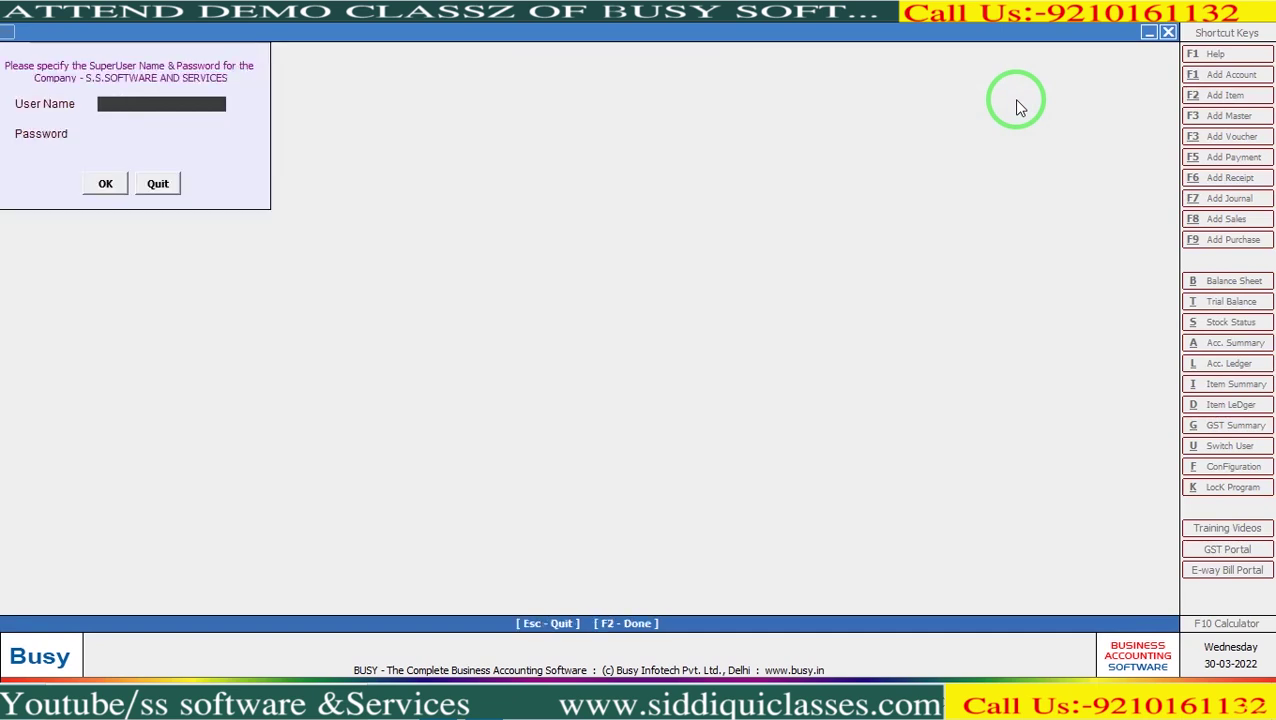
pyautogui.write('Busy')
pyautogui.press('Return')
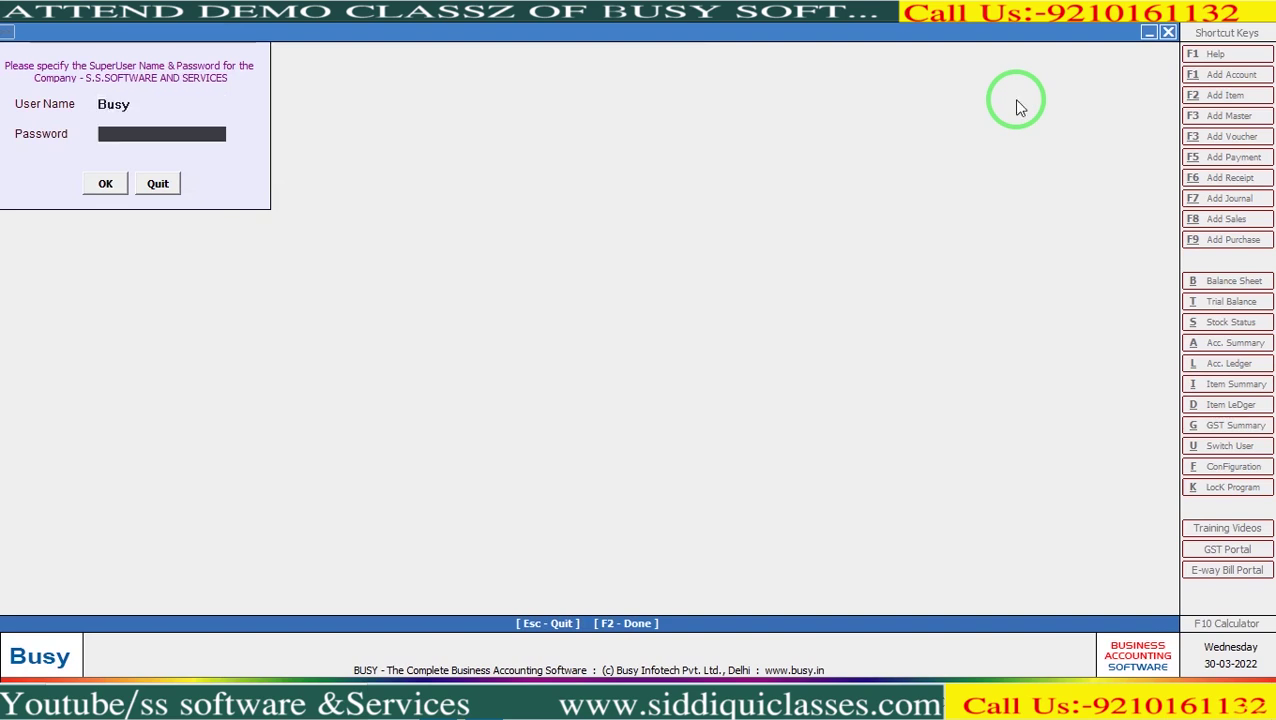
pyautogui.write('**********')
pyautogui.press('Return')
pyautogui.press('Return')
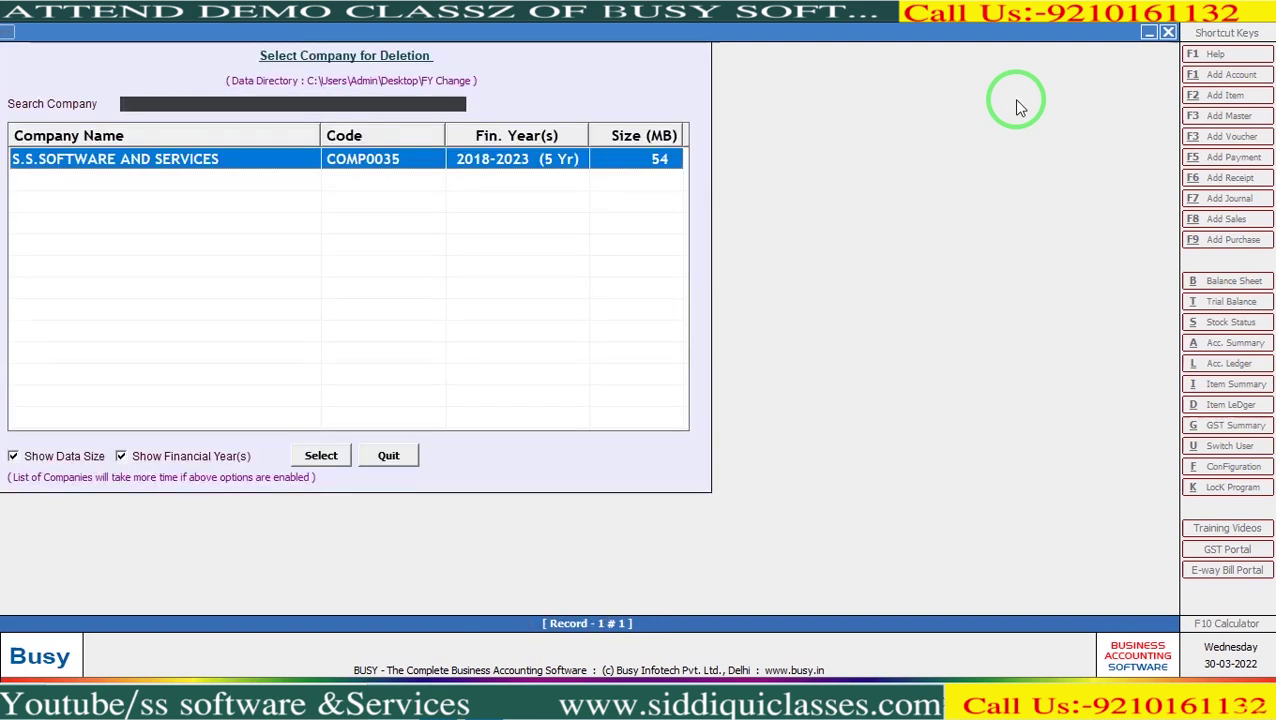
pyautogui.press('Return')
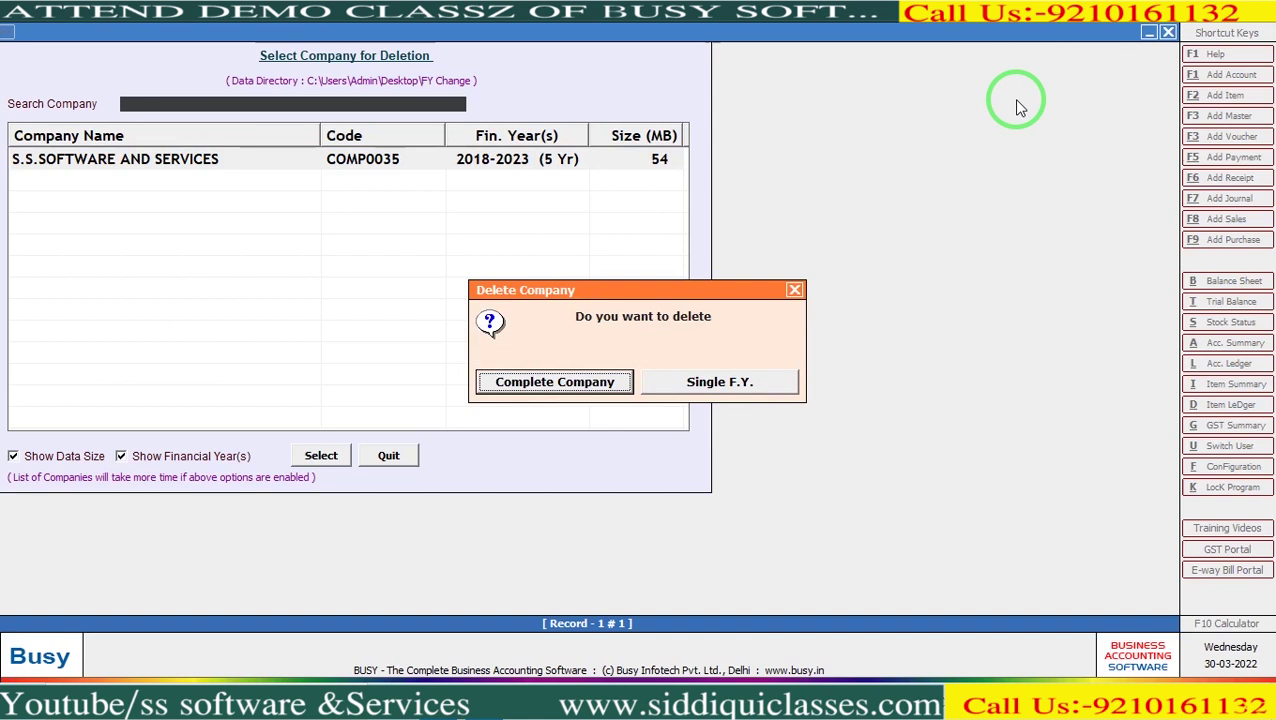
# Choose Single F.Y. deletion, highlight F.Y. 2022-2023, then cancel without deleting.
pyautogui.press('Right')
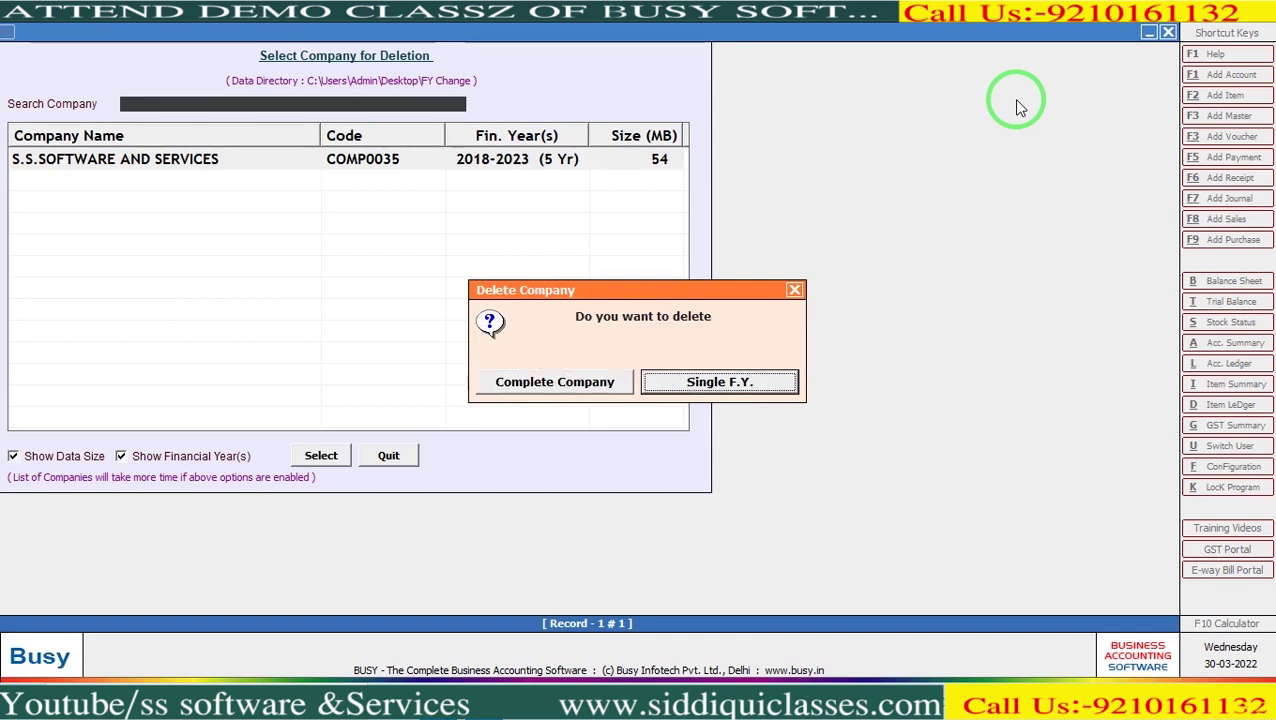
pyautogui.press('Return')
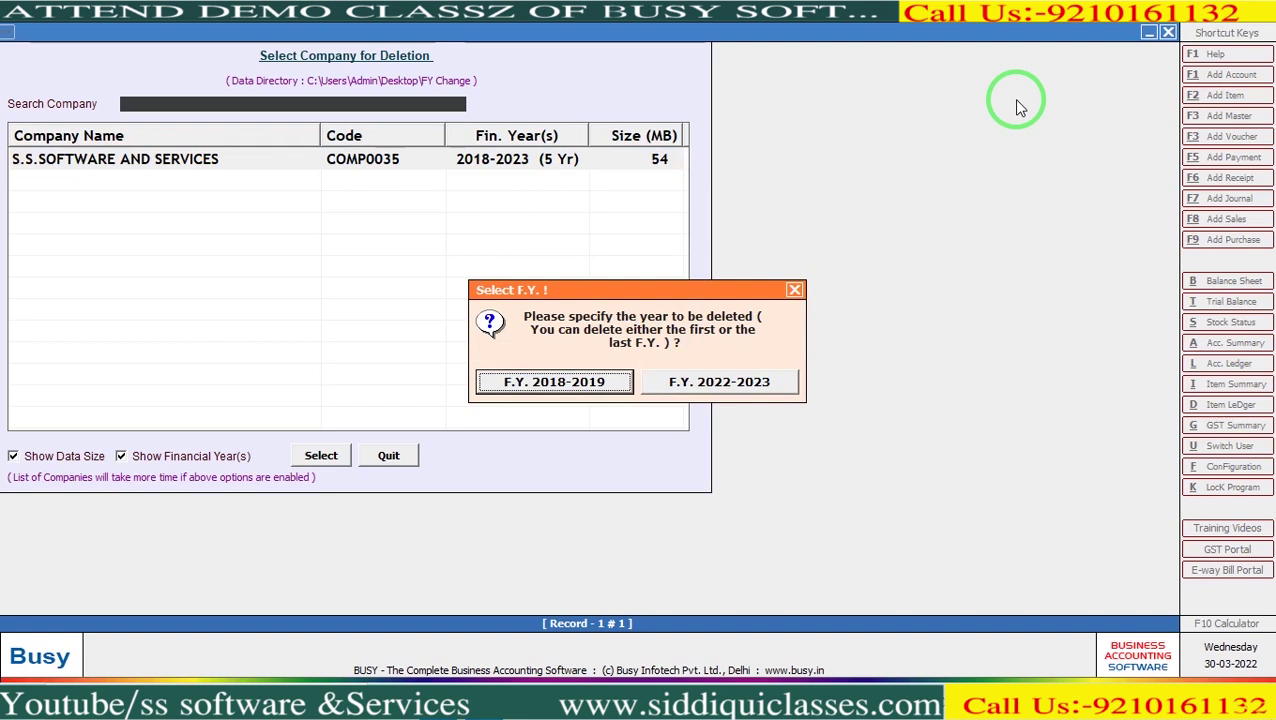
pyautogui.press('Right')
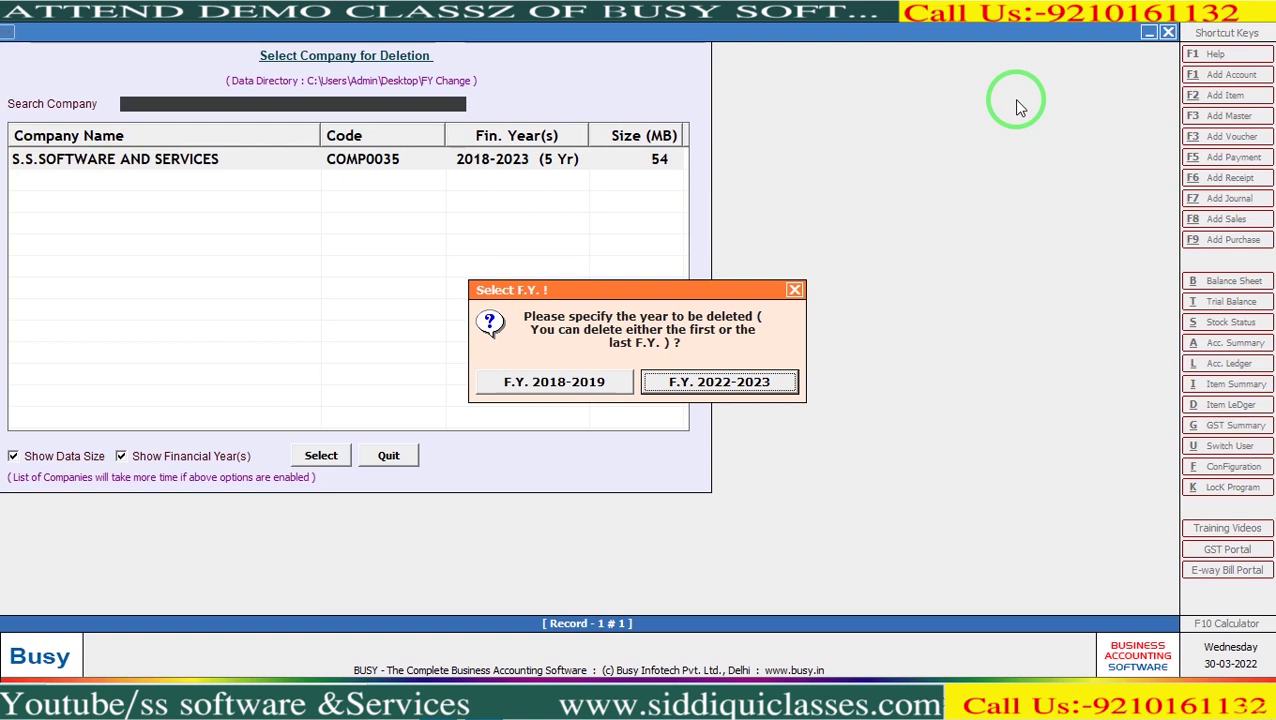
pyautogui.press('Escape')
pyautogui.press('Escape')
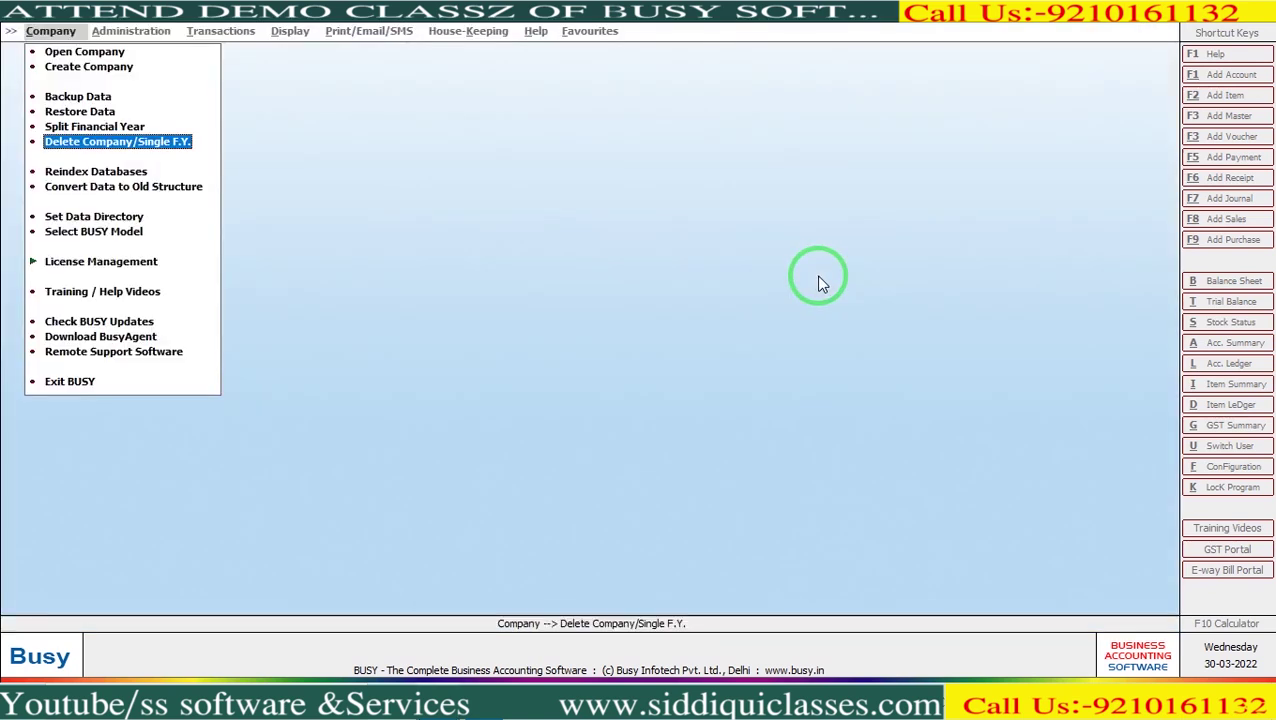
pyautogui.press('Home')
pyautogui.press('Return')
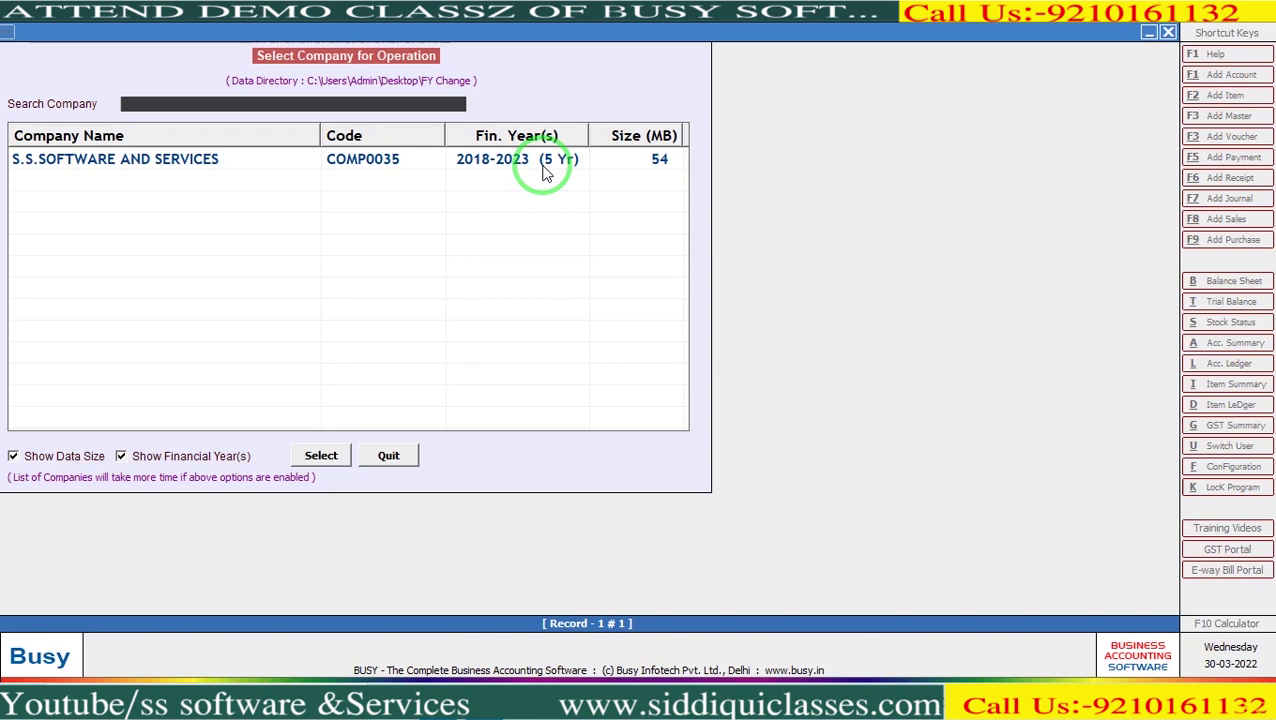
pyautogui.press('Escape')
pyautogui.press('Down')
pyautogui.press('Down')
pyautogui.press('Down')
pyautogui.press('Down')
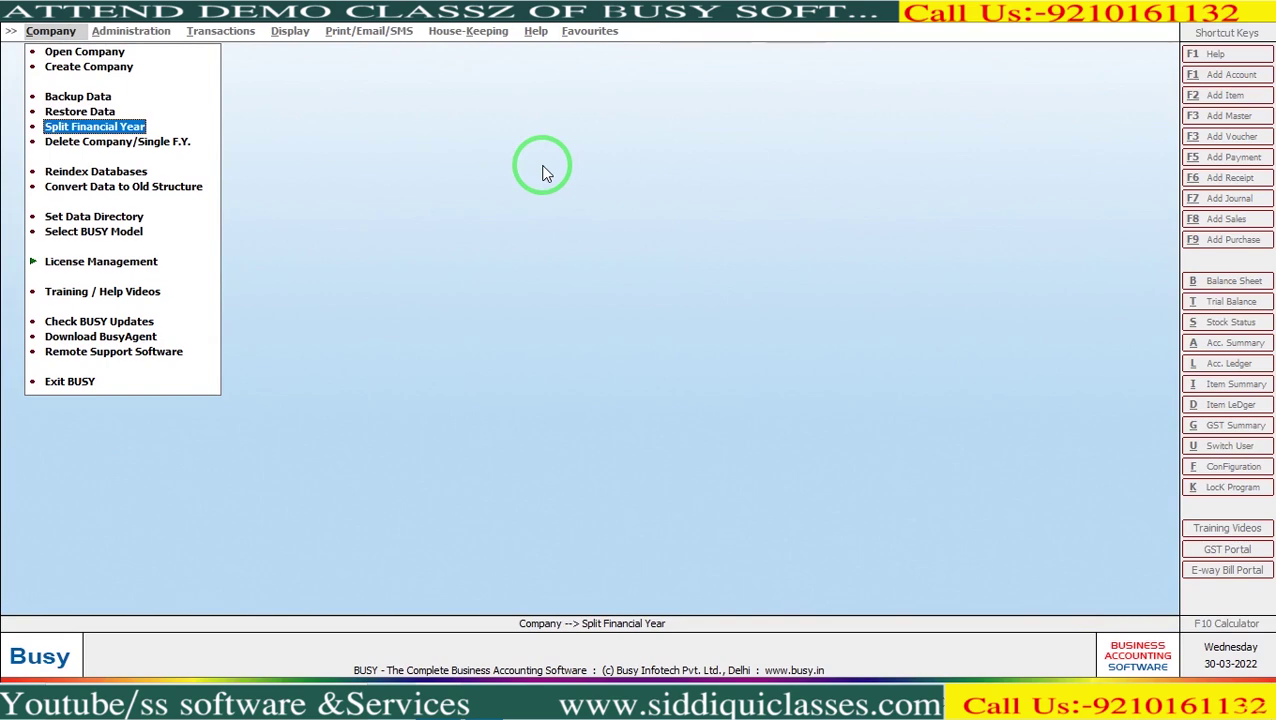
# Open Split Financial Year as SuperUser and load the split settings for S.S.SOFTWARE AND SERVICES.
pyautogui.press('Return')
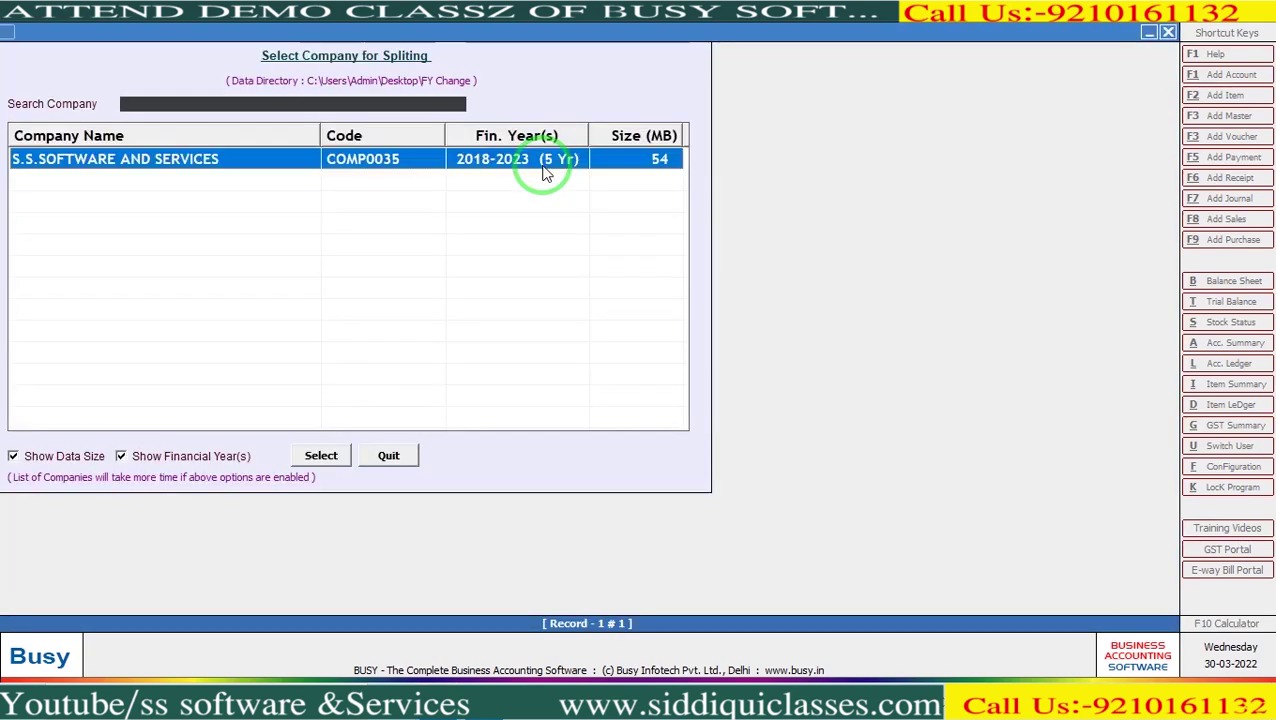
pyautogui.doubleClick(545, 173)
pyautogui.write('busy')
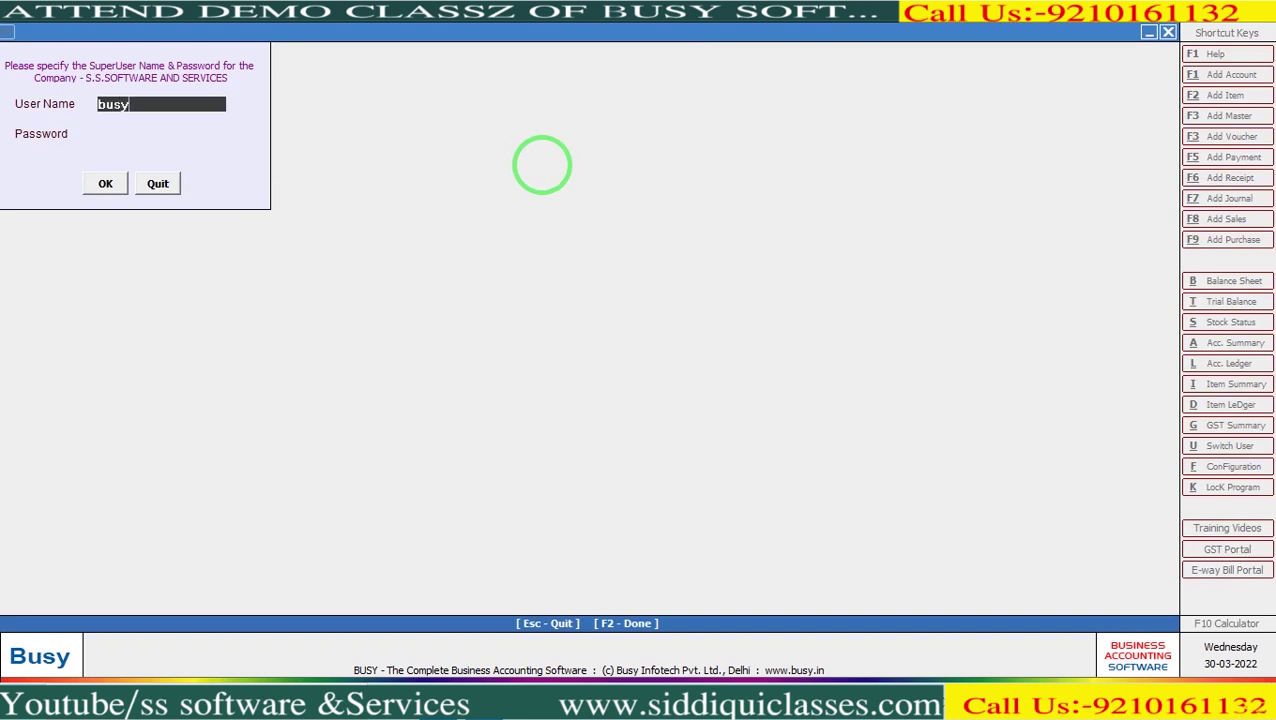
pyautogui.press('Return')
pyautogui.write('*****')
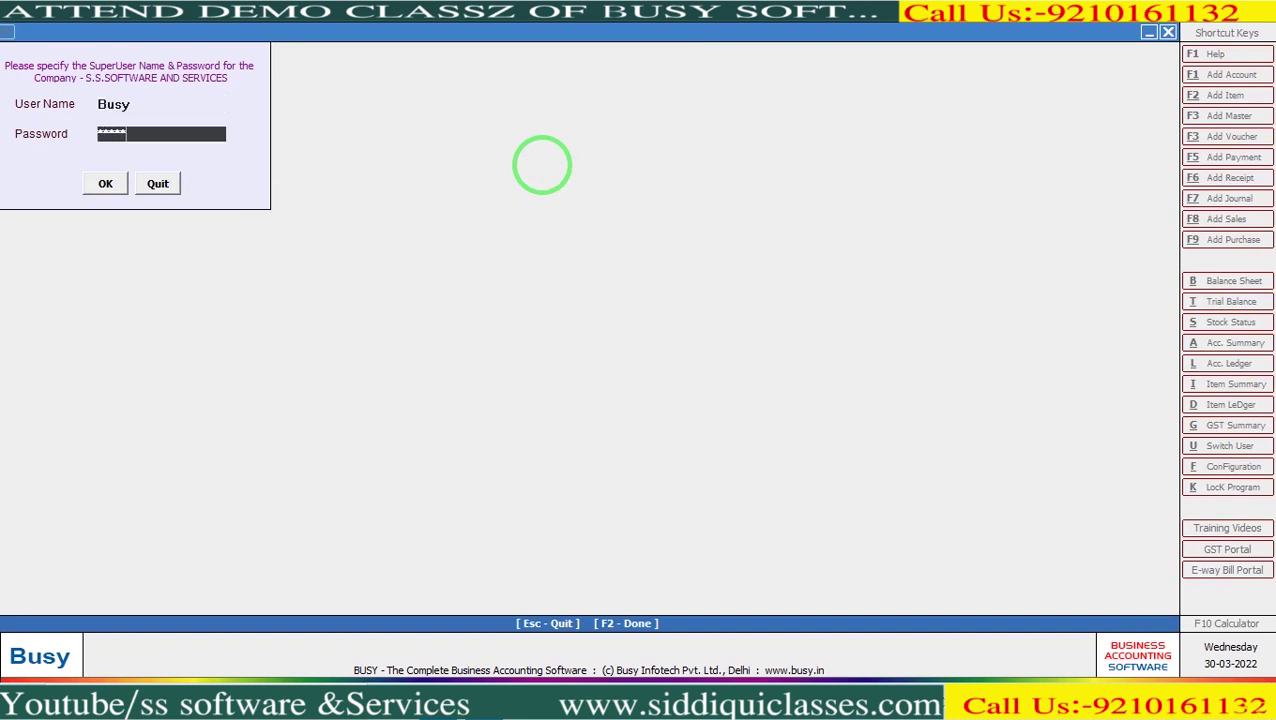
pyautogui.write('*****')
pyautogui.press('Return')
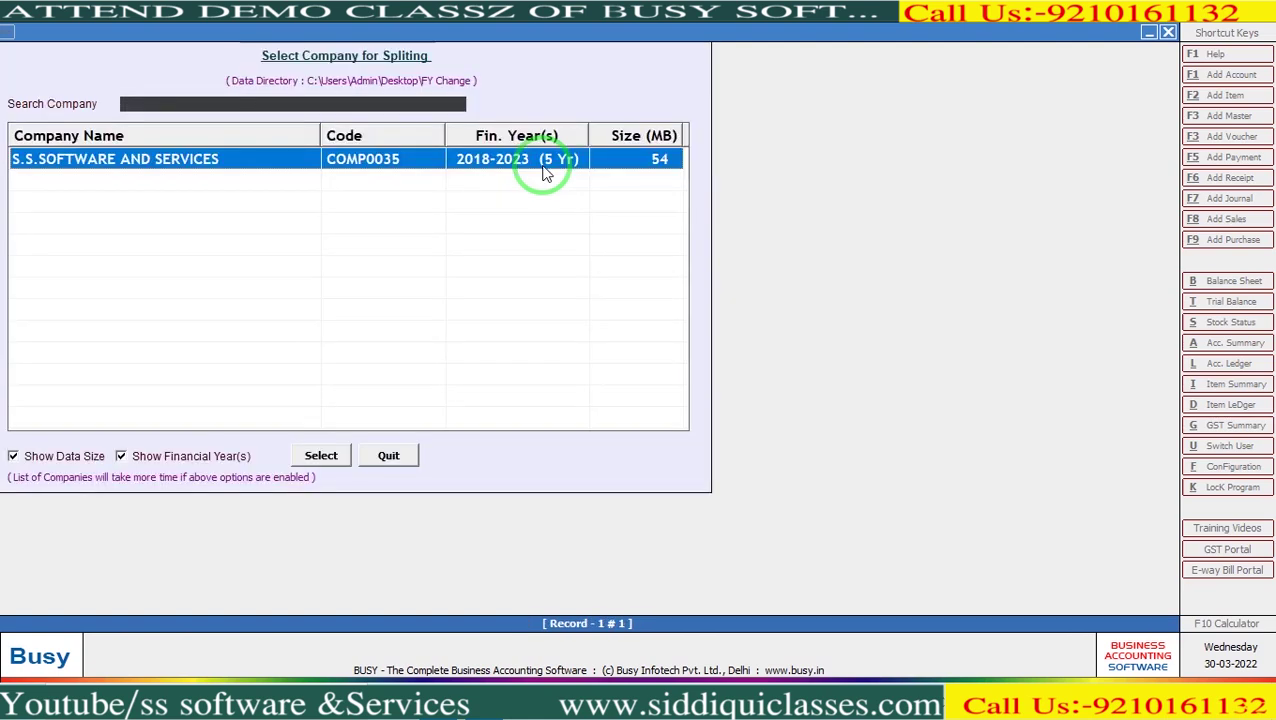
pyautogui.doubleClick(545, 170)
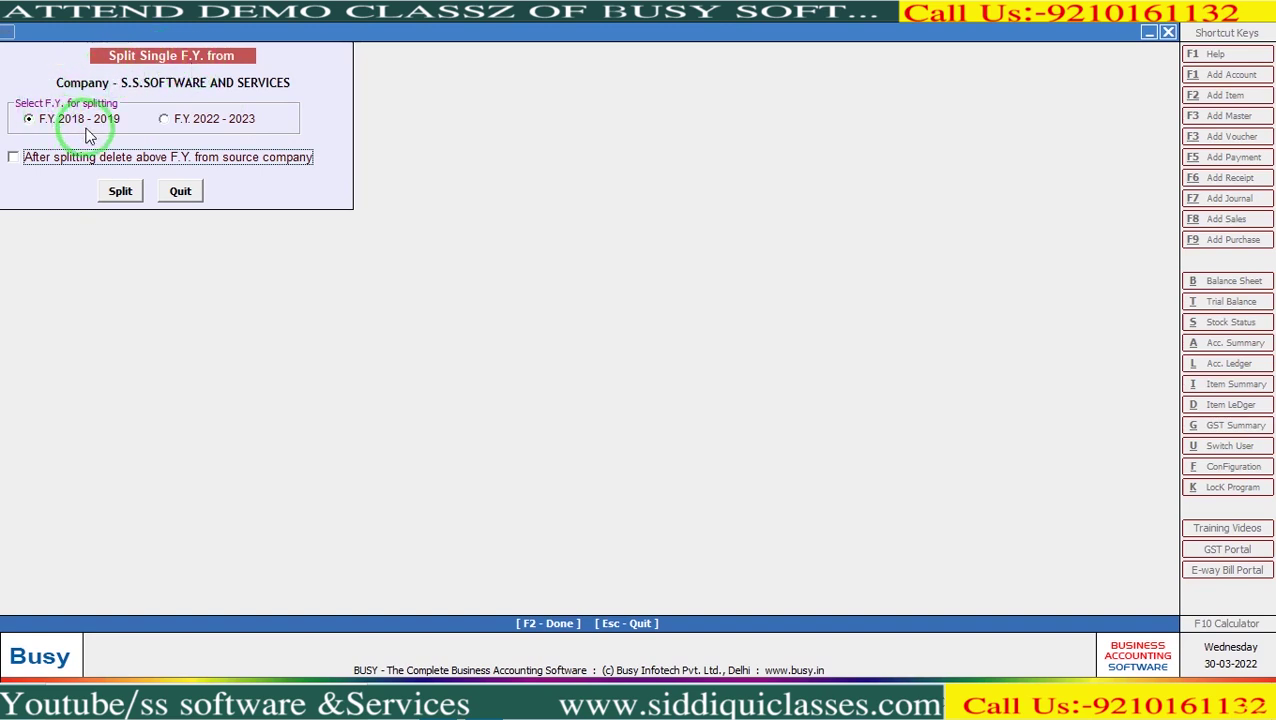
# Split F.Y. 2022-2023 off, deleting it from the source company, and acknowledge success.
pyautogui.click(243, 120)
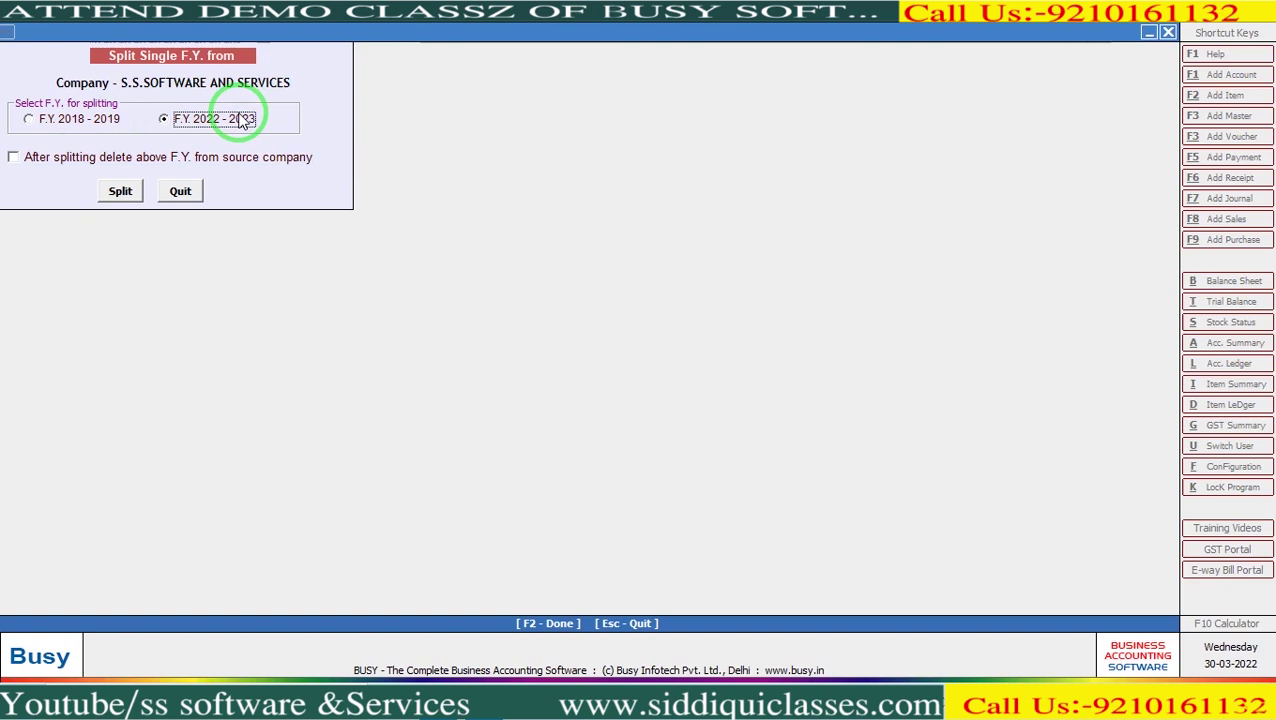
pyautogui.click(100, 160)
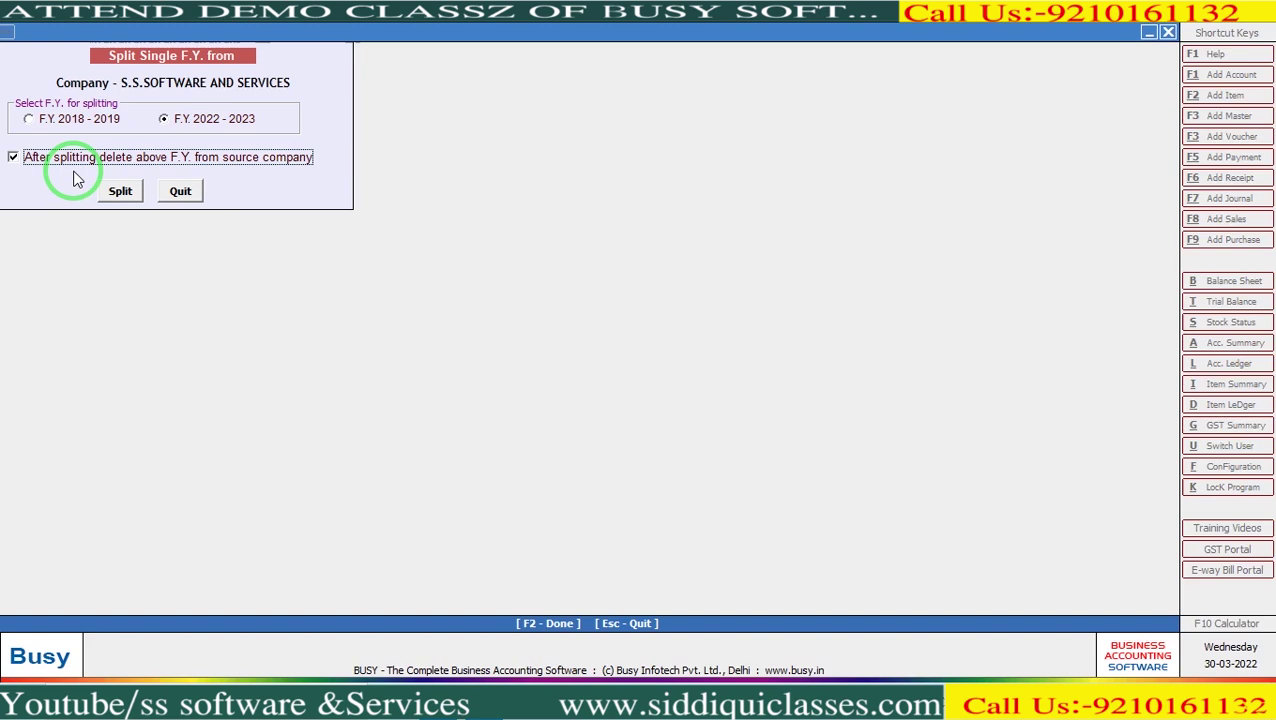
pyautogui.click(19, 162)
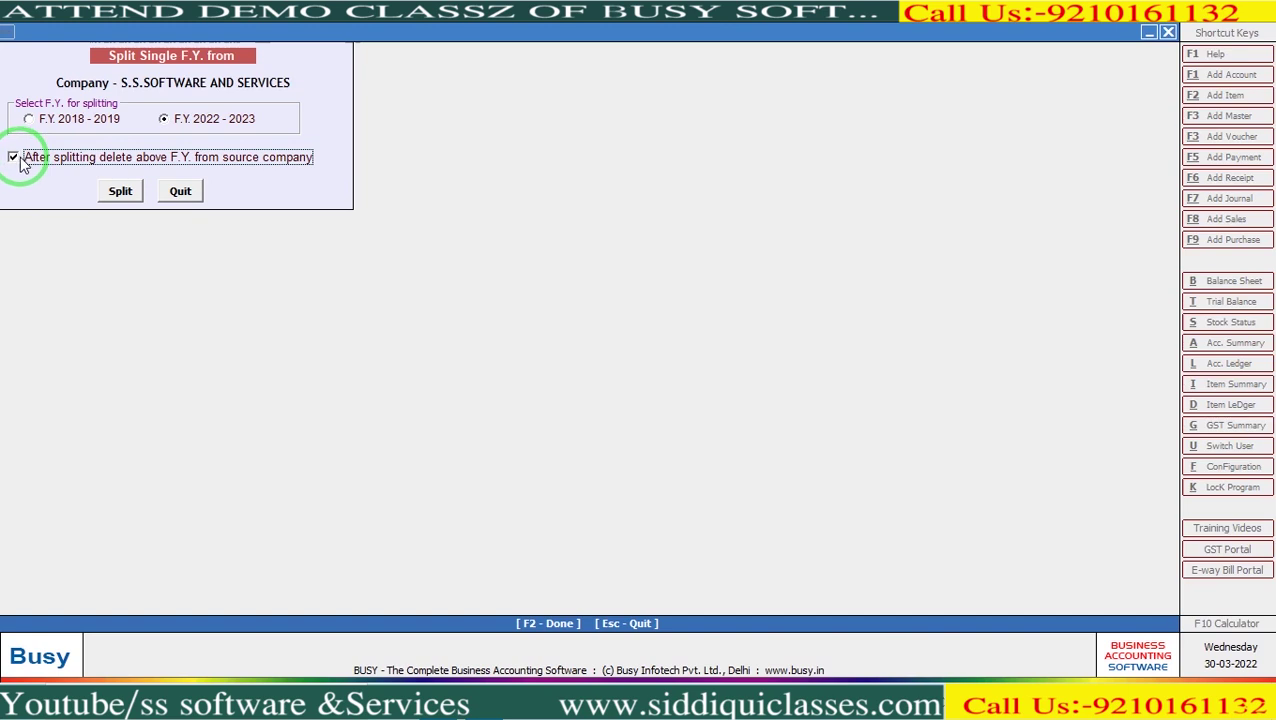
pyautogui.click(115, 195)
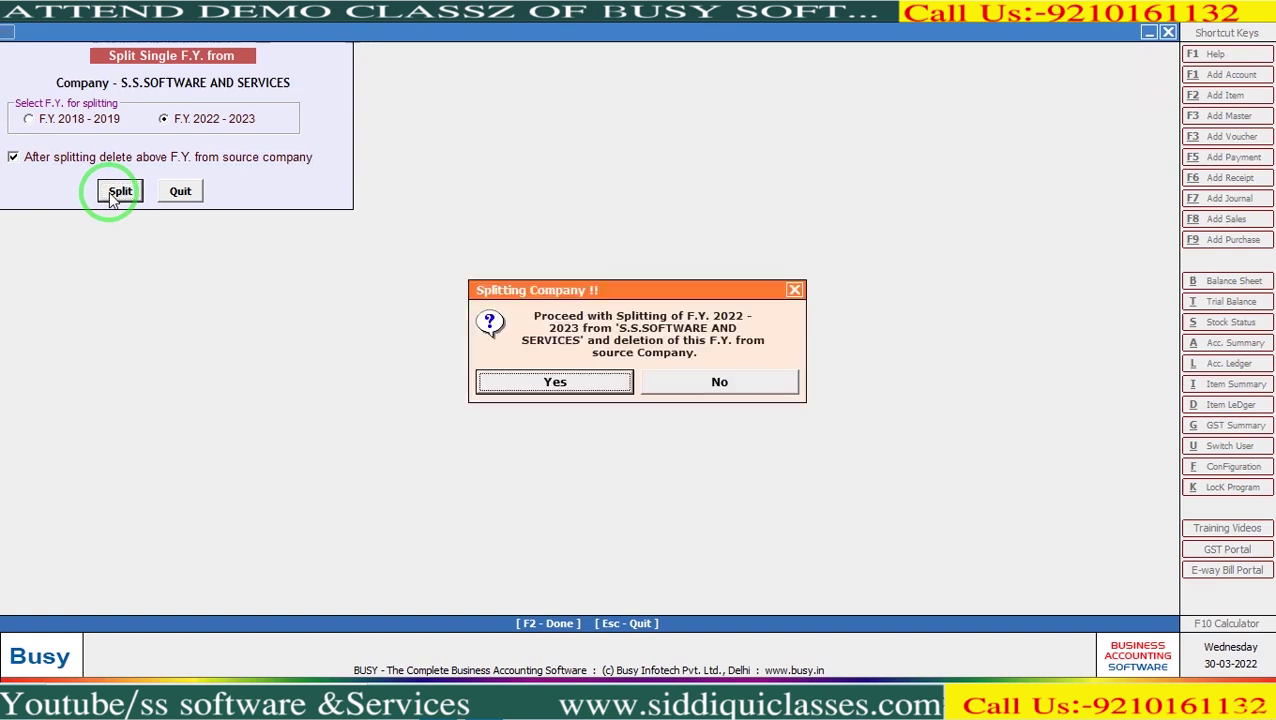
pyautogui.press('Return')
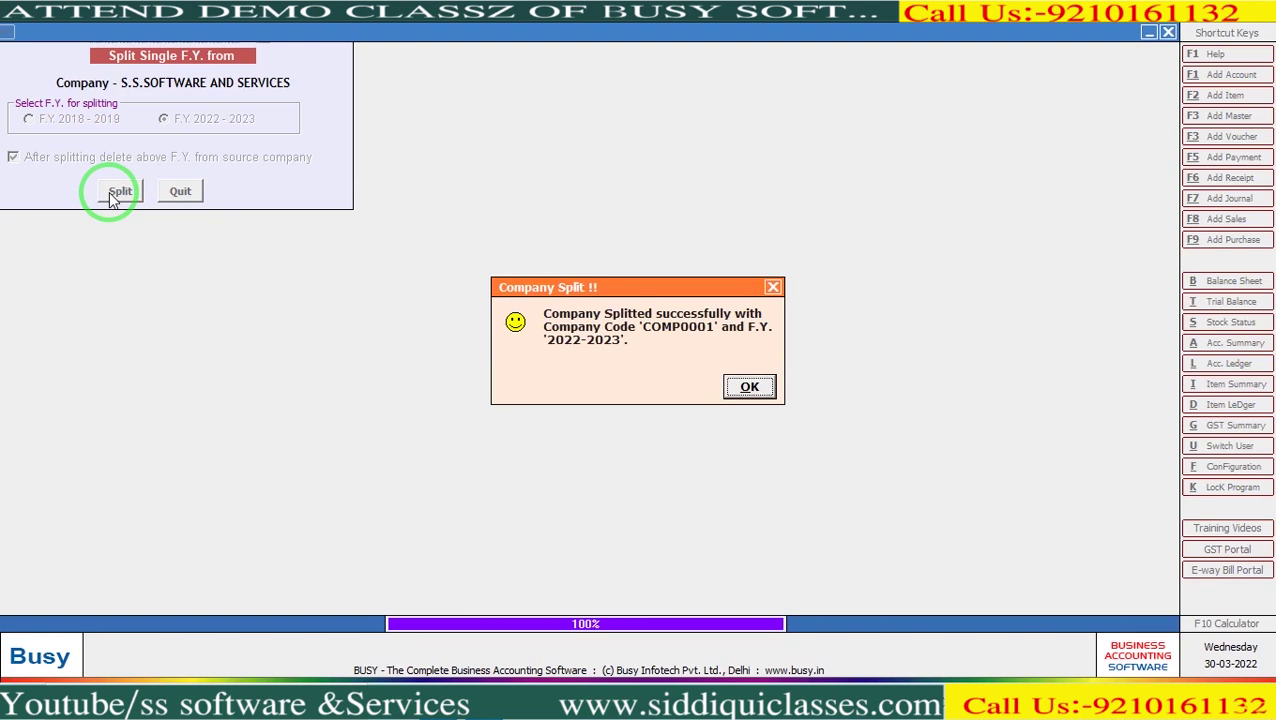
pyautogui.press('Return')
# Open the company list and select the new company COMP0001.
pyautogui.press('Home')
pyautogui.press('Return')
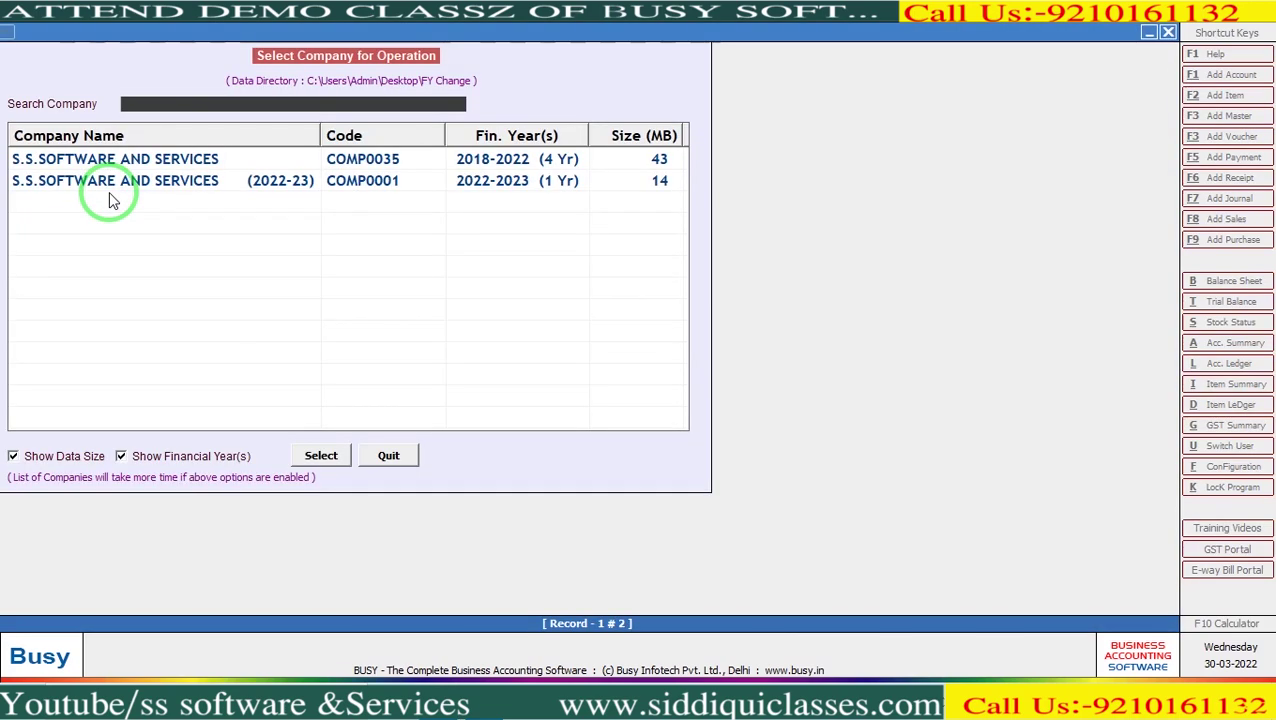
pyautogui.click(193, 196)
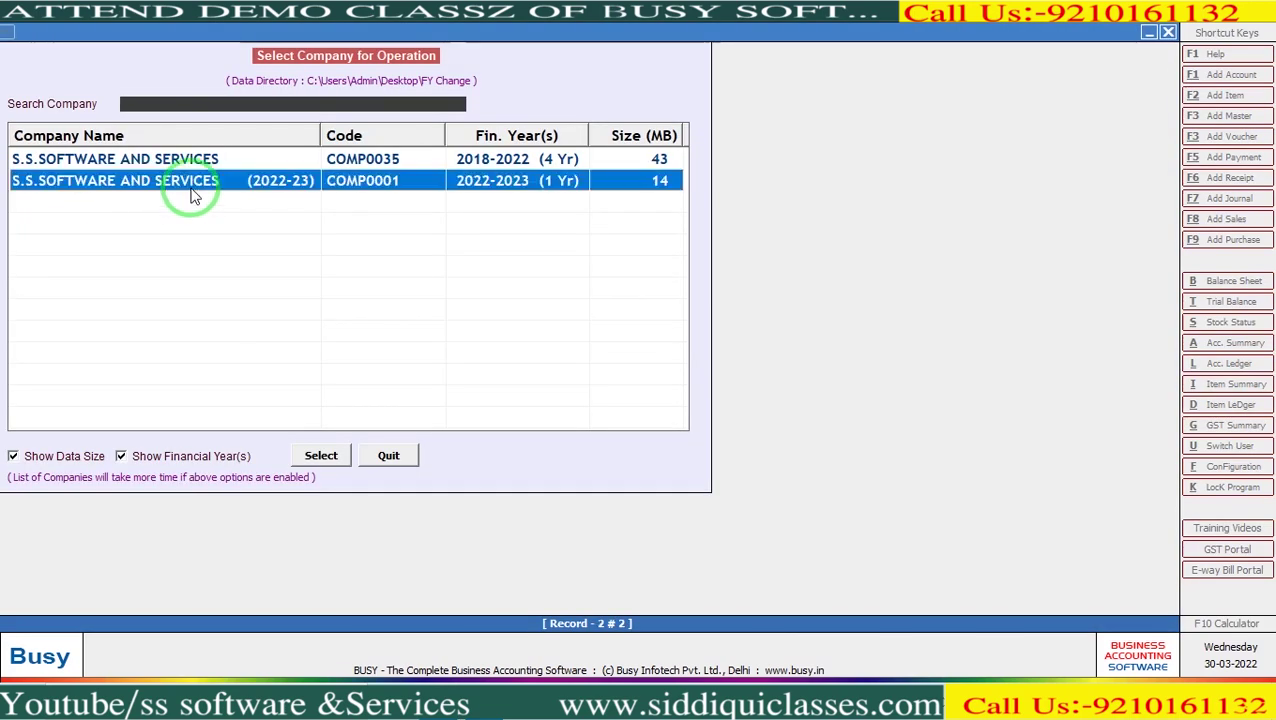